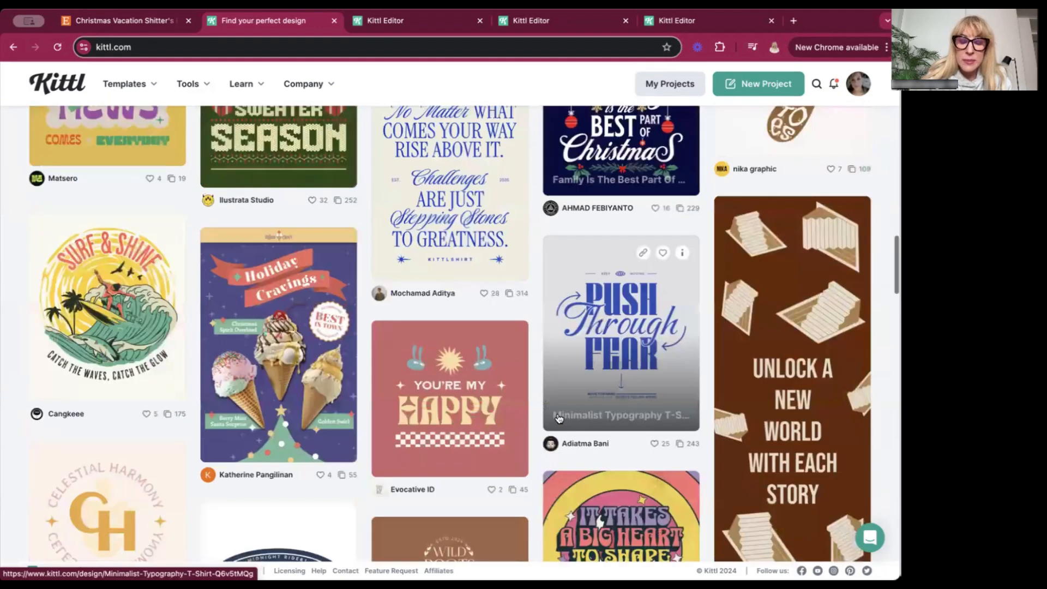
Browse the template categories on the Kittl homepage, from T-shirts and hoodies through mugs, cards and stickers.
scroll(559, 419, up, 20)
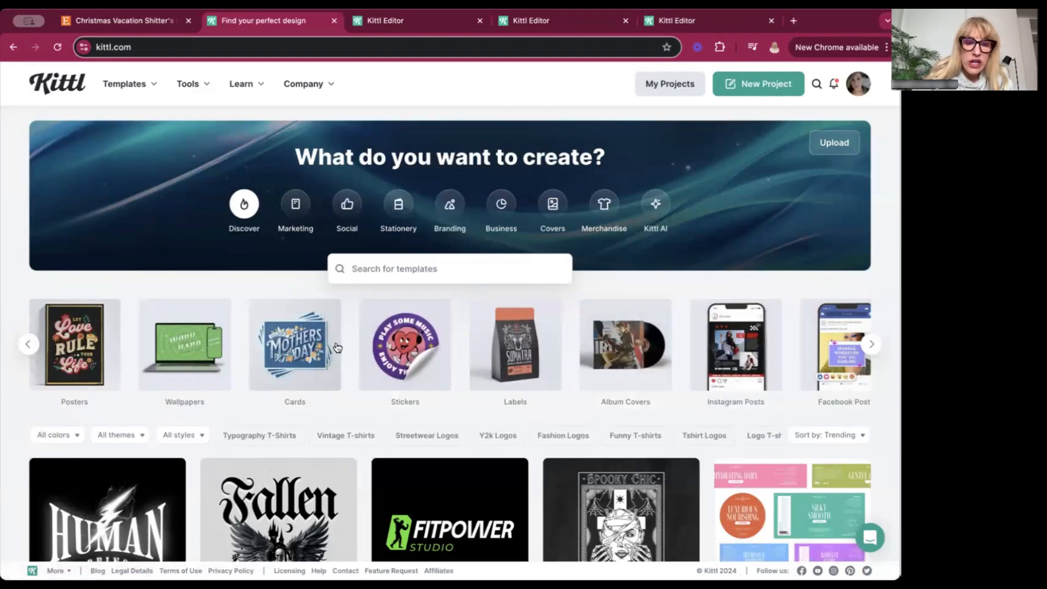
scroll(337, 347, left, 7)
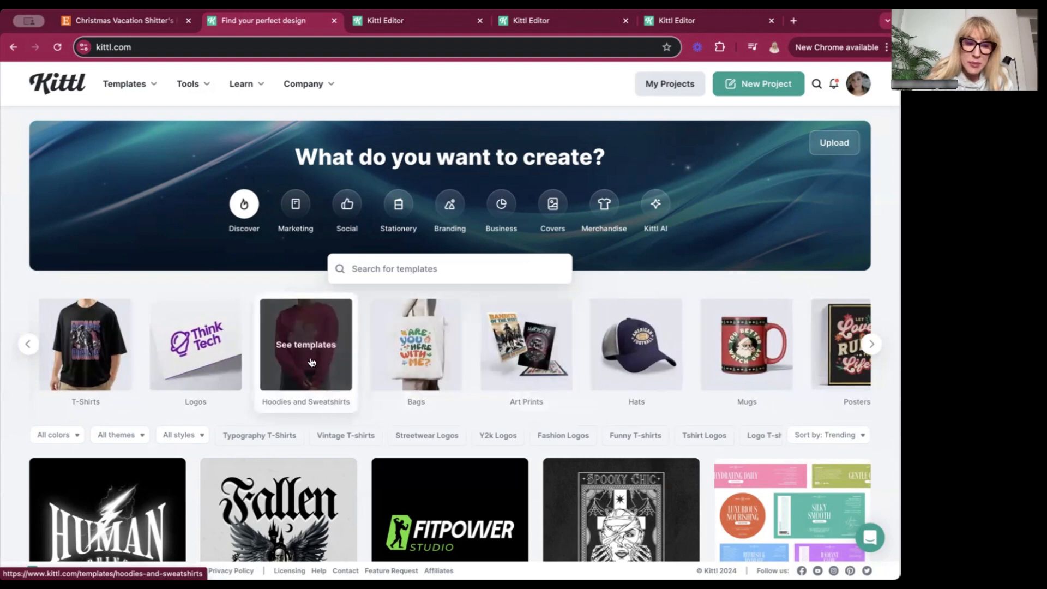
scroll(312, 362, left, 1)
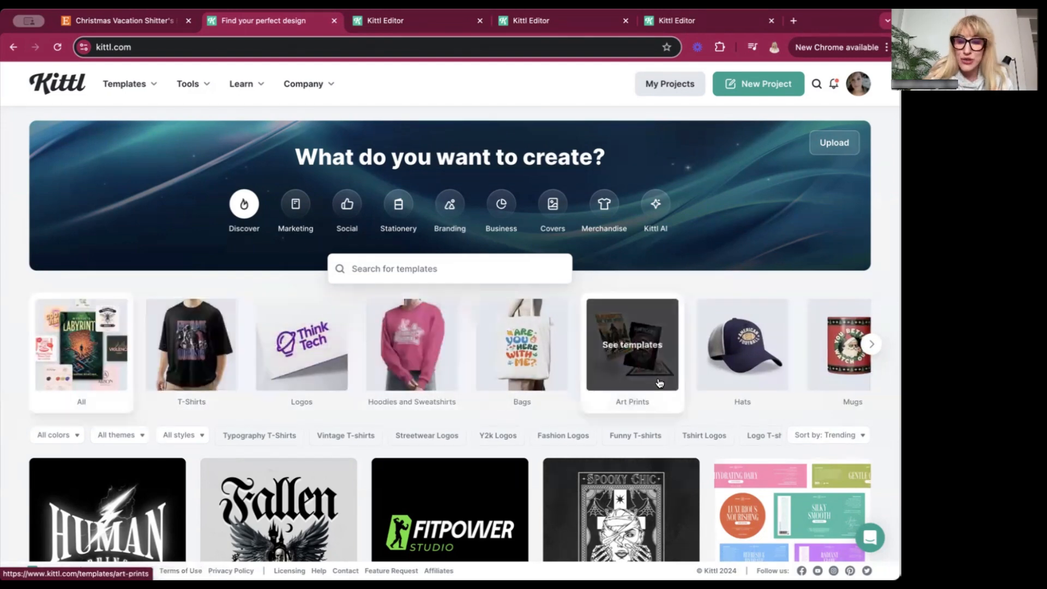
scroll(660, 383, right, 5)
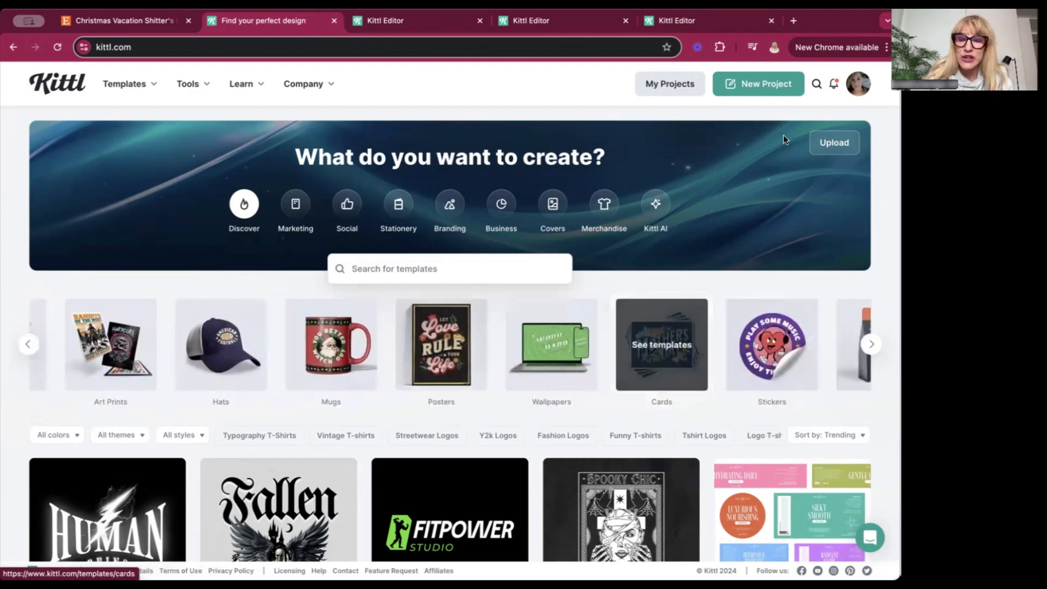
Create an artboard in the empty Kittl project from the Printify Hoodie preset, 3000 × 3000 px.
click(422, 18)
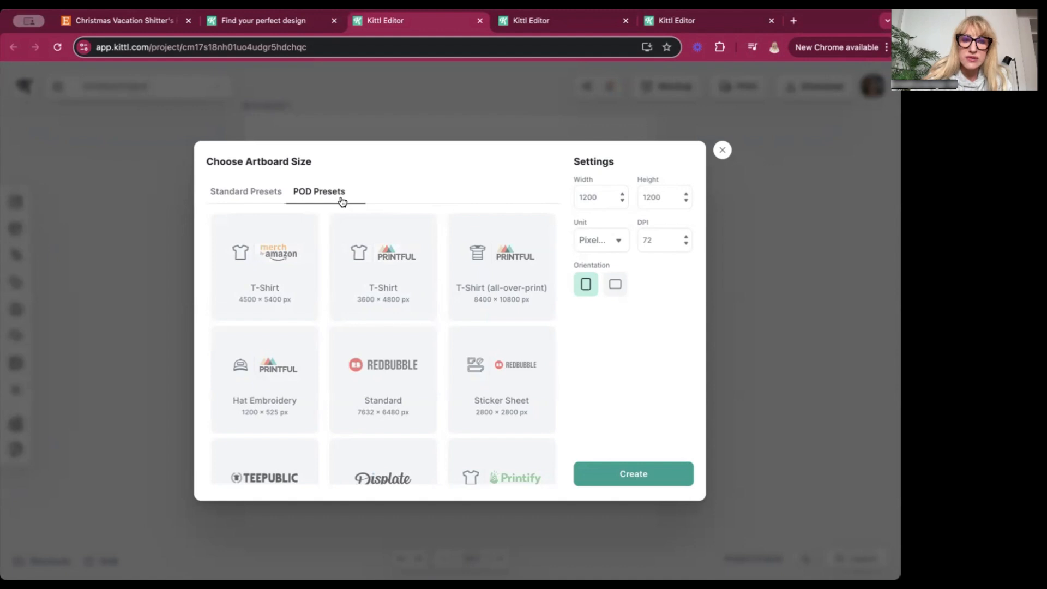
scroll(382, 355, down, 5)
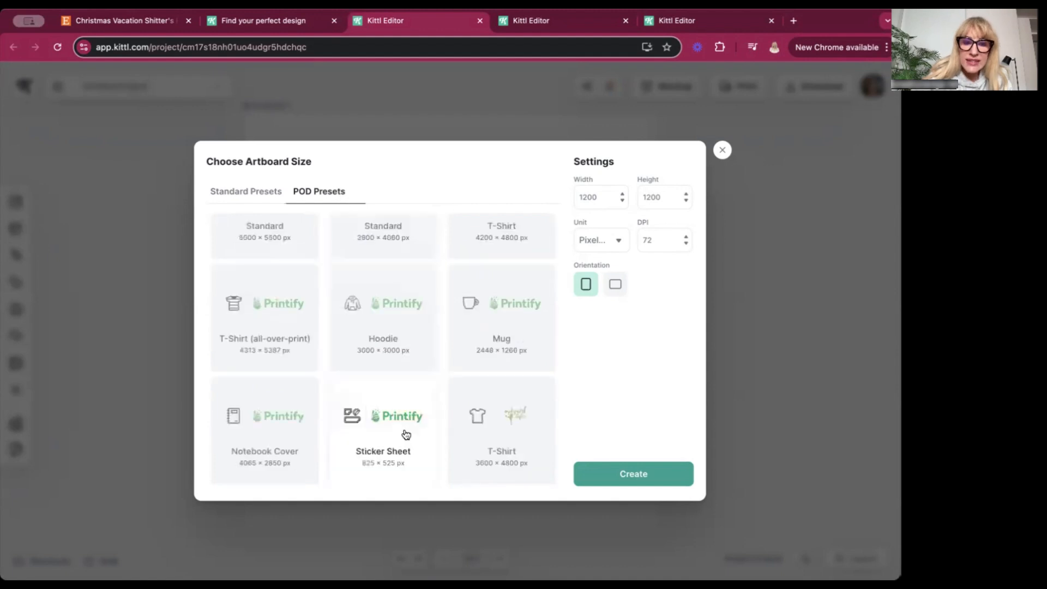
click(404, 329)
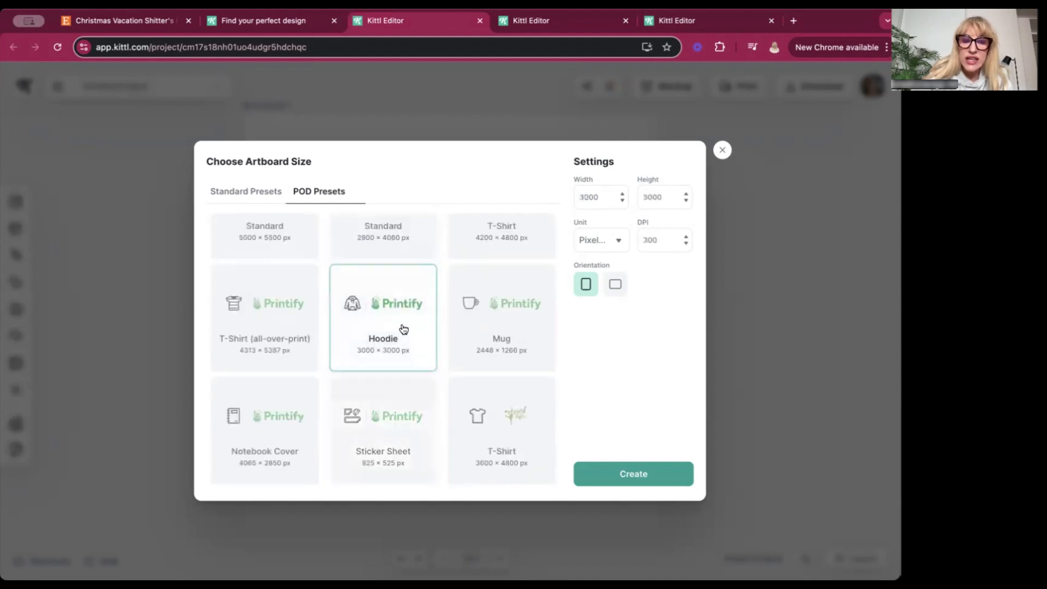
click(638, 474)
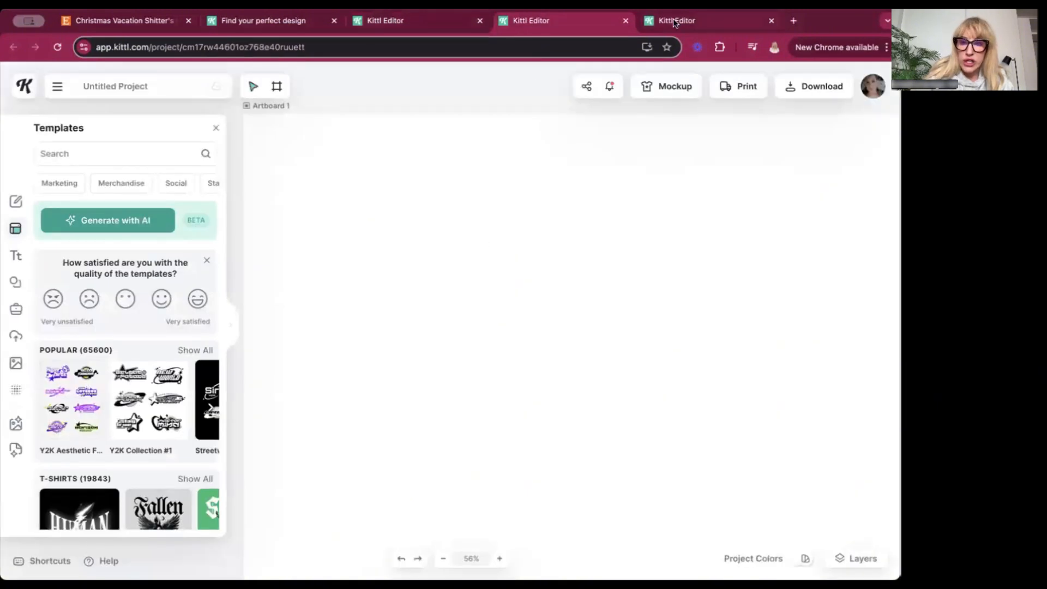
In the project with the Oh Deer! designs, search templates for "ugly christmas sweater" and add the Santa's Main Deer-iver template.
click(673, 18)
click(14, 205)
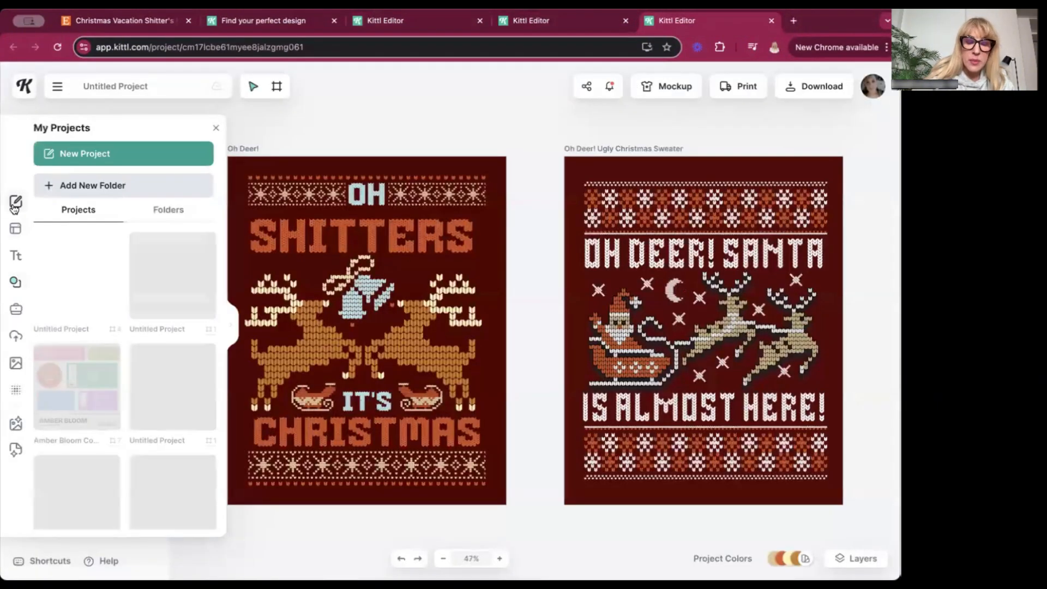
click(15, 232)
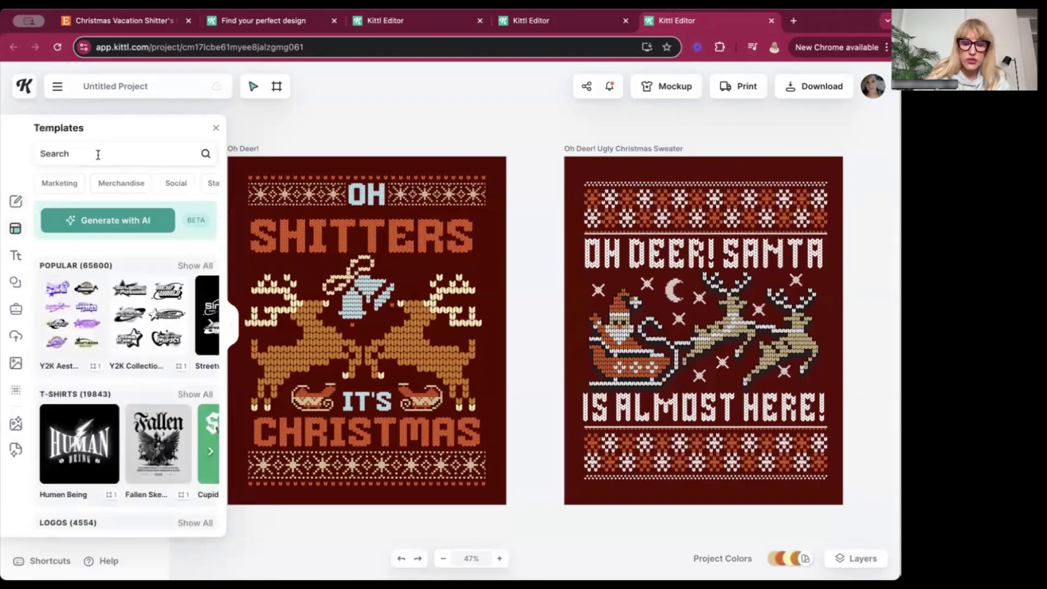
text(ugl)
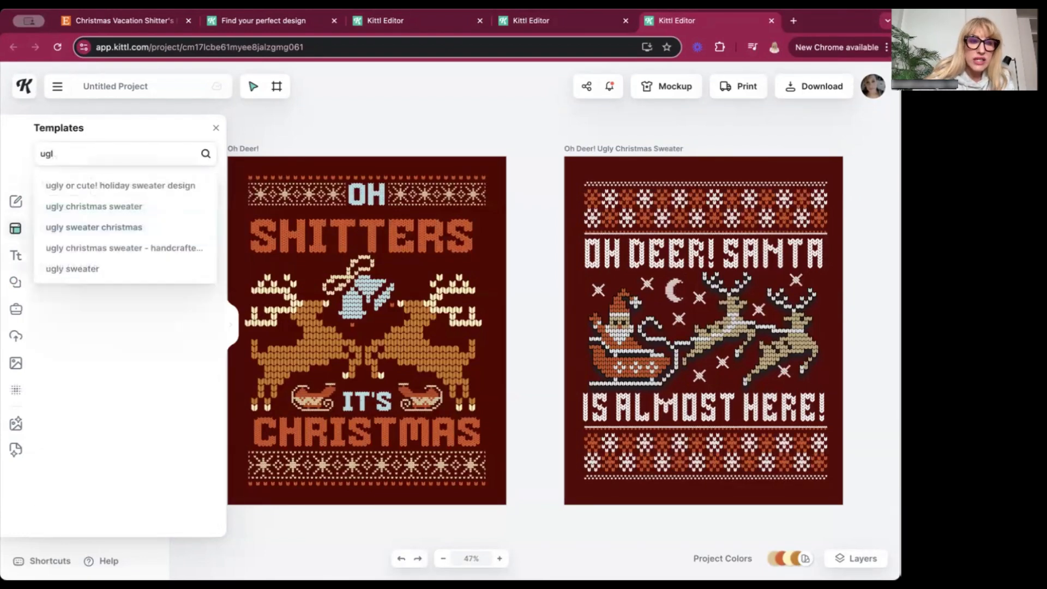
click(109, 206)
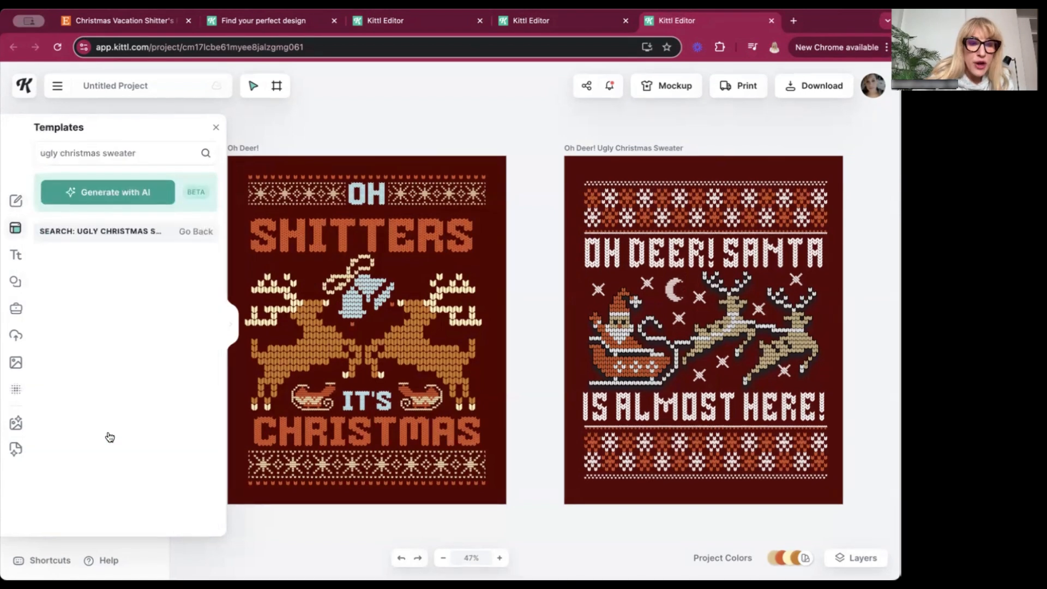
scroll(156, 349, down, 10)
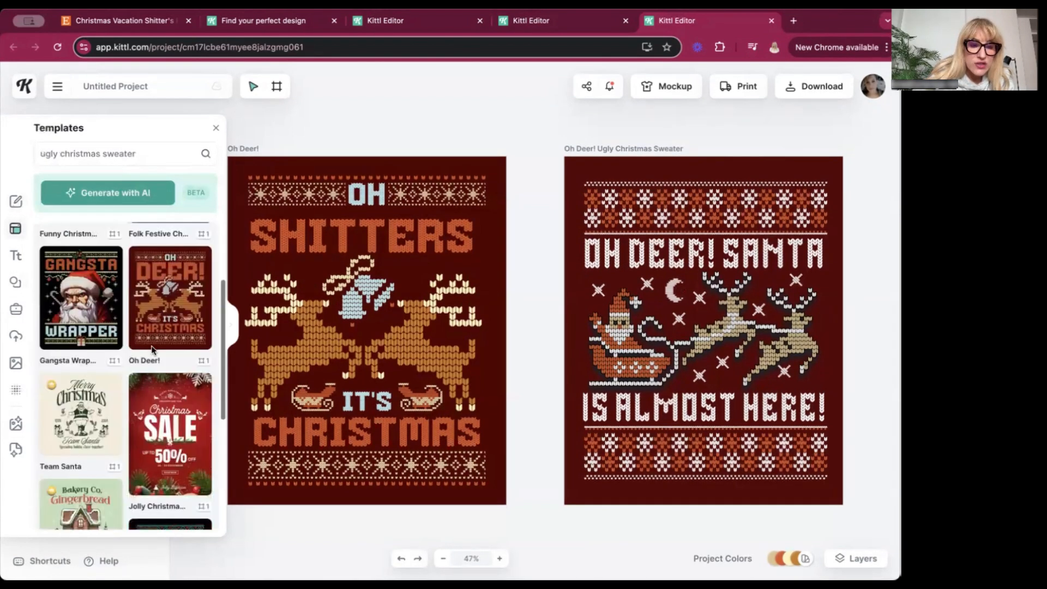
scroll(155, 479, down, 10)
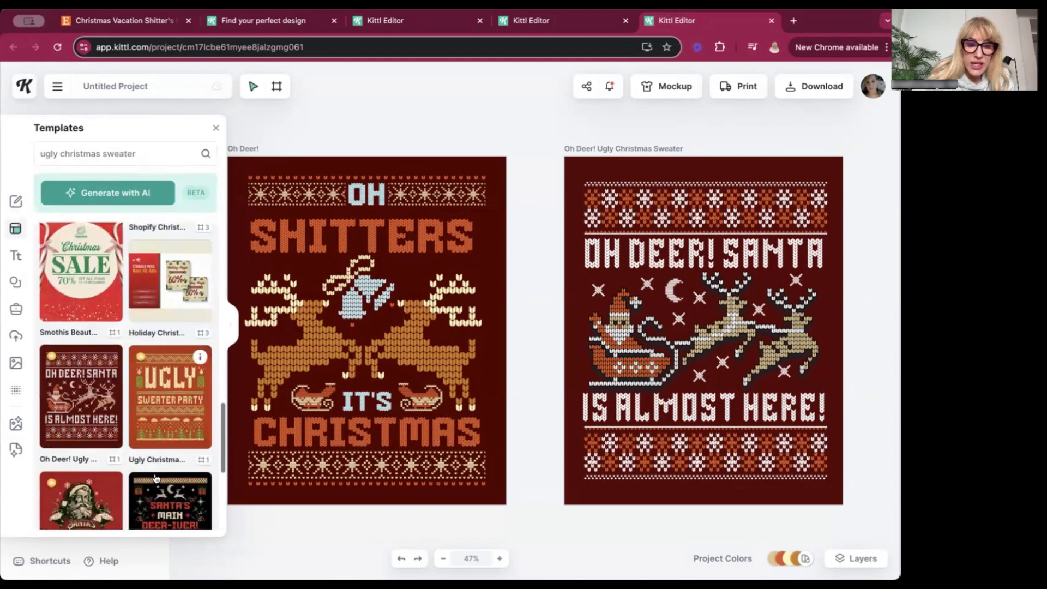
scroll(161, 481, down, 2)
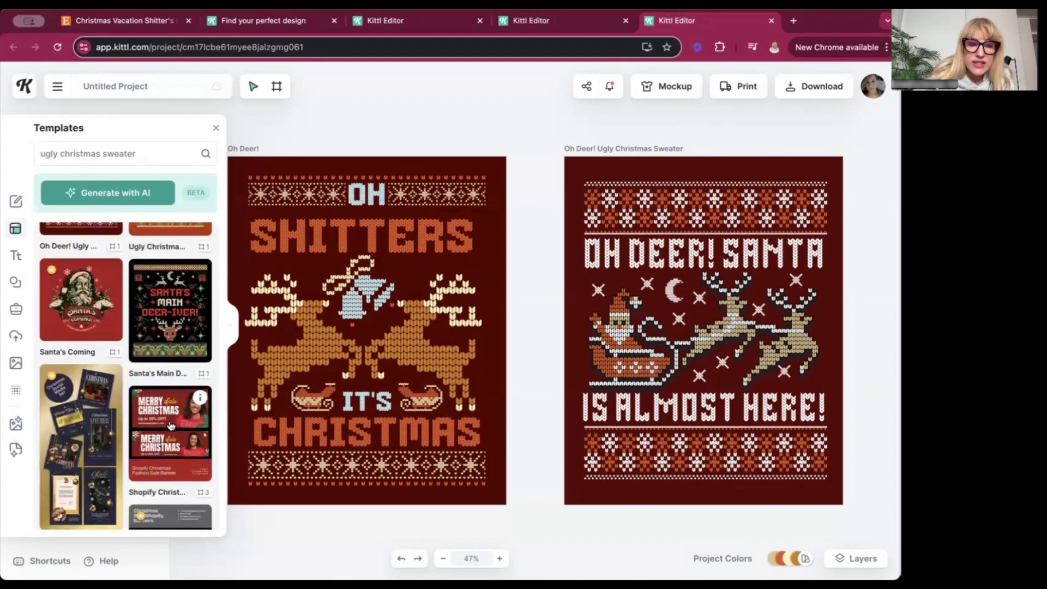
click(169, 316)
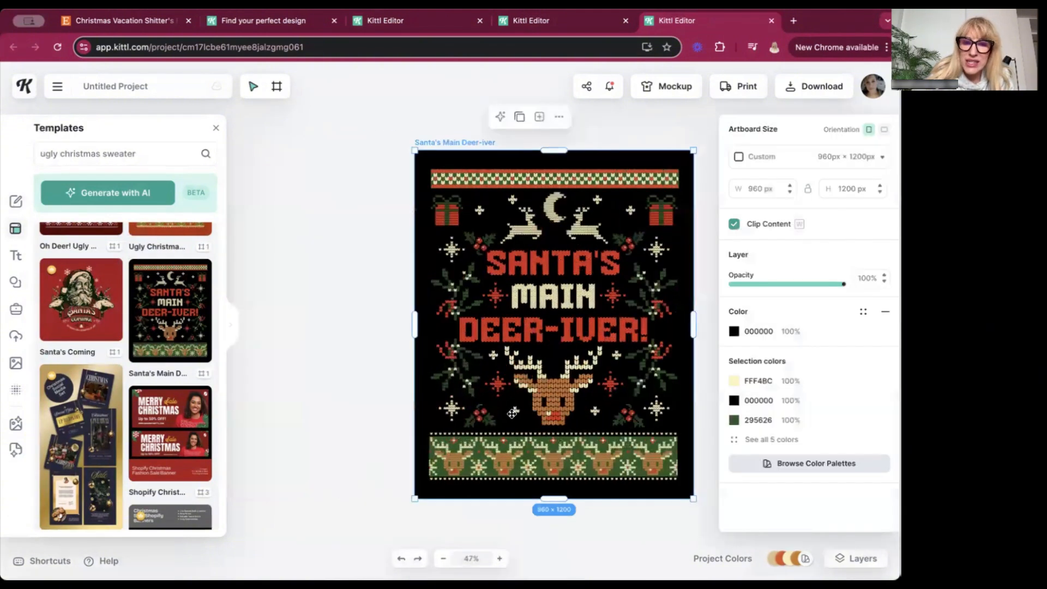
Examine the Oh Deer! and Oh Deer! Ugly Christmas Sweater designs on the canvas.
scroll(511, 413, left, 15)
scroll(512, 414, right, 3)
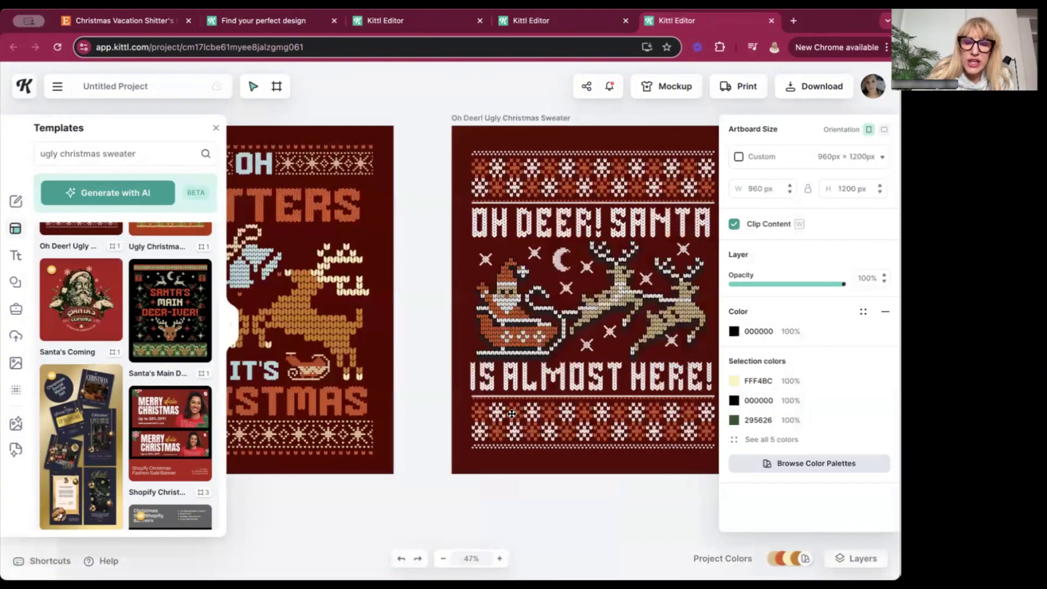
scroll(512, 413, right, 8)
scroll(512, 413, left, 5)
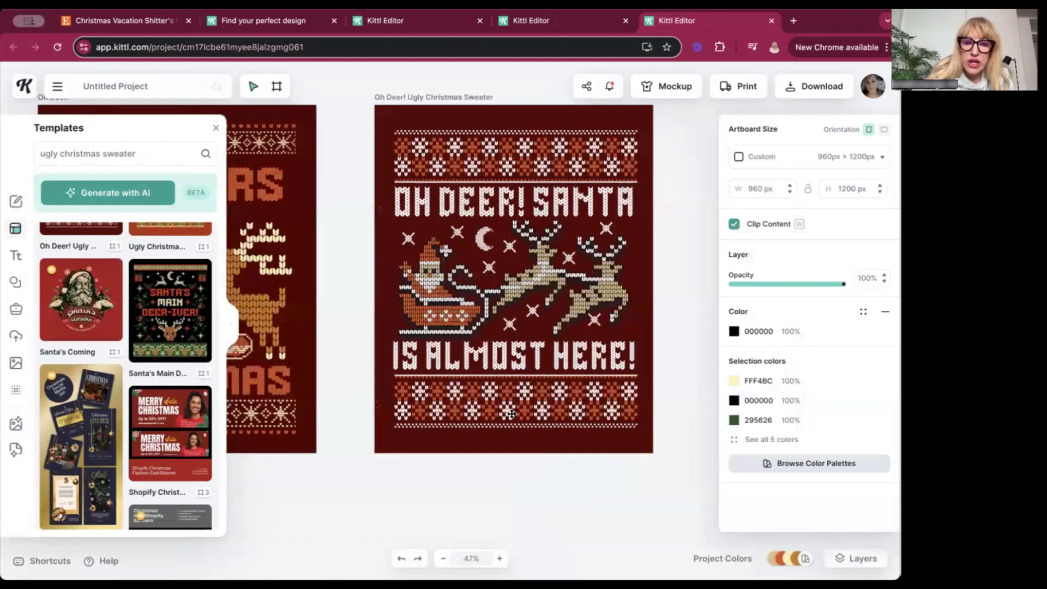
scroll(512, 413, left, 8)
scroll(512, 413, right, 10)
scroll(512, 414, up, 3)
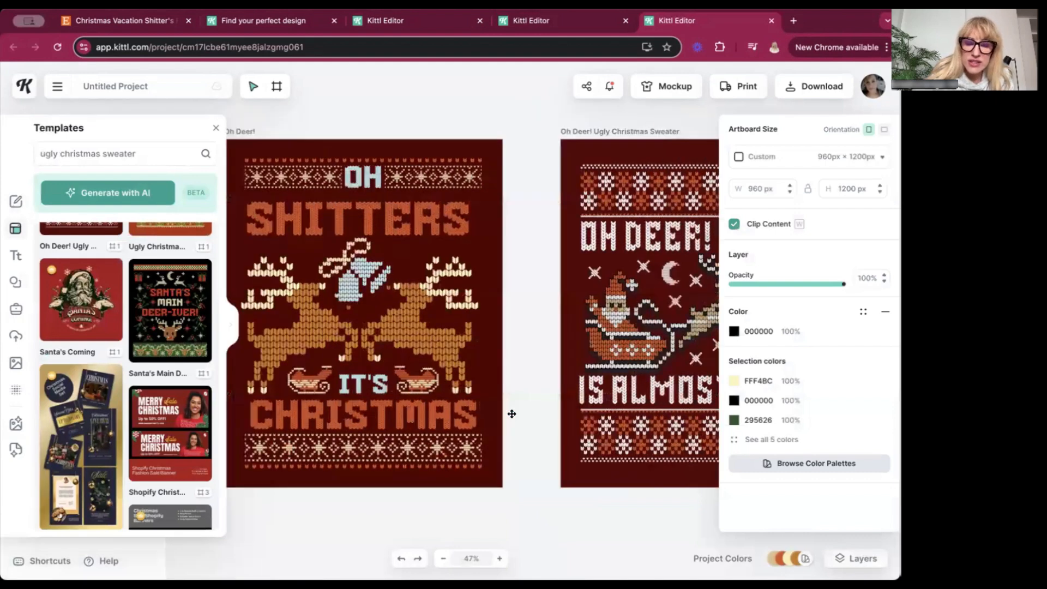
scroll(511, 413, down, 5)
scroll(512, 414, left, 4)
scroll(511, 413, up, 2)
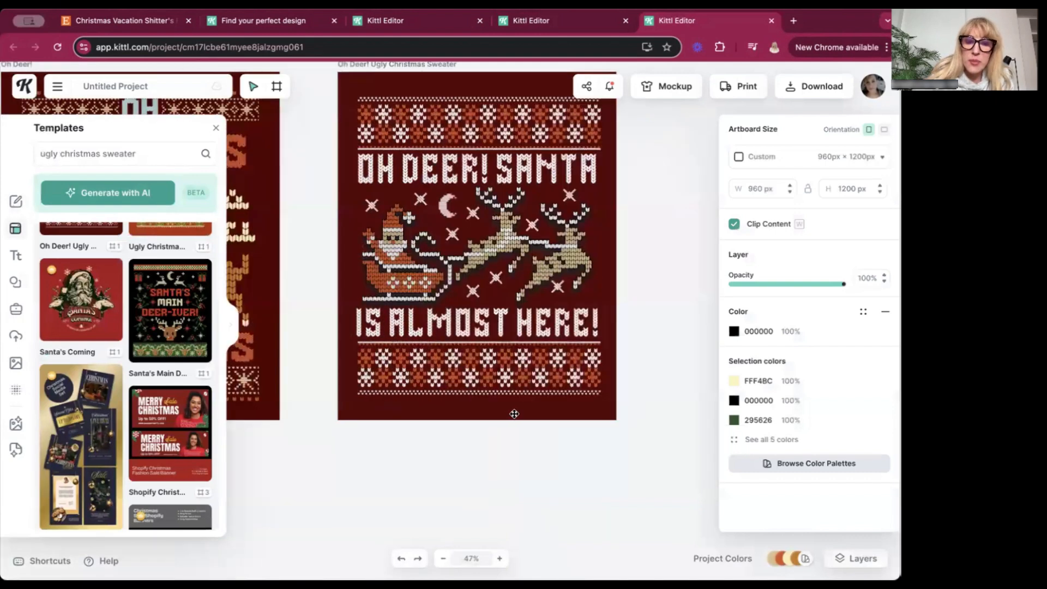
scroll(514, 414, left, 4)
scroll(514, 414, up, 1)
scroll(496, 326, left, 1)
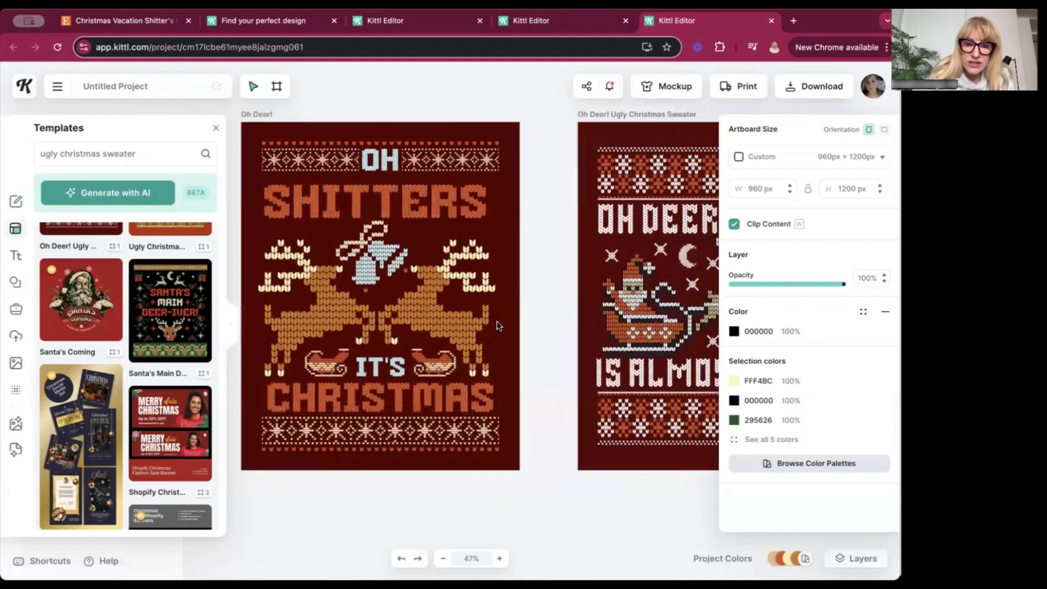
Replace the word CHRISTMAS with FULL on the Oh Deer! artboard and delete the IT'S text above it.
scroll(497, 326, up, 1)
click(350, 425)
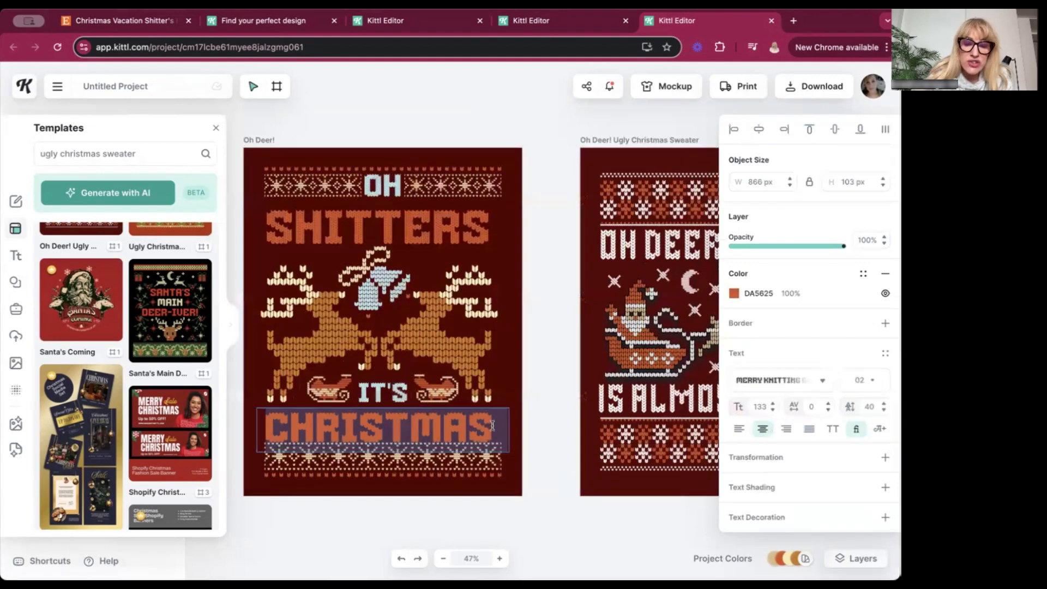
text(FULL)
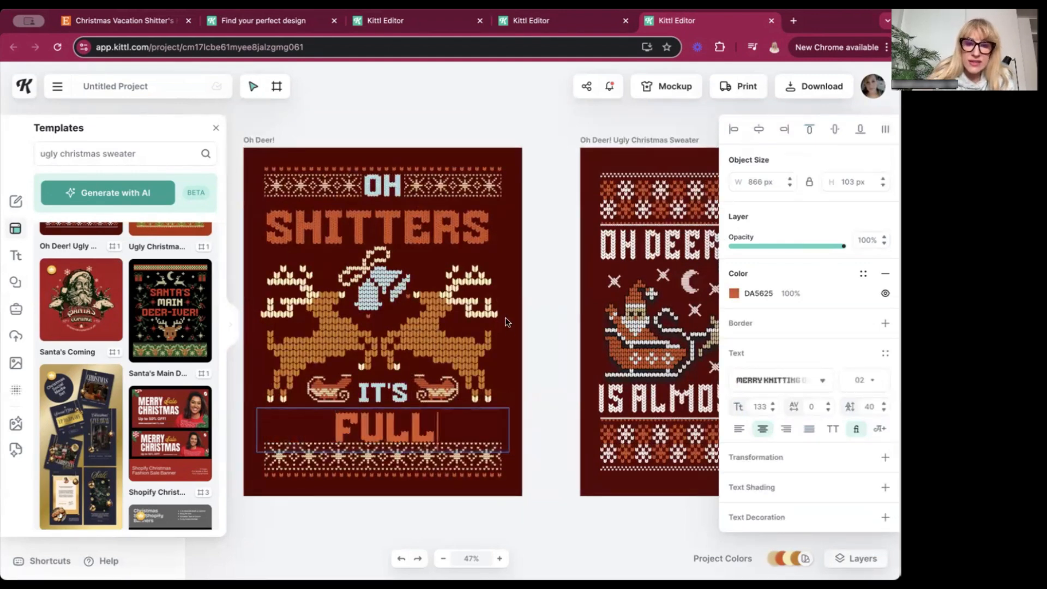
click(382, 394)
key(Delete)
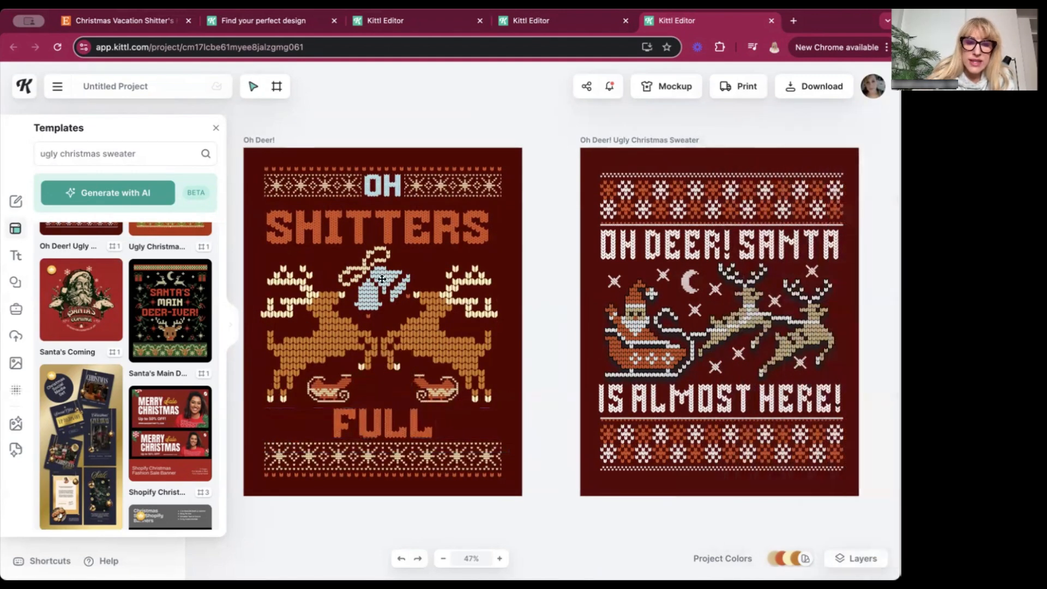
Check the reference sweater on the Etsy listing, and search the Kittl project's elements for "van".
click(16, 284)
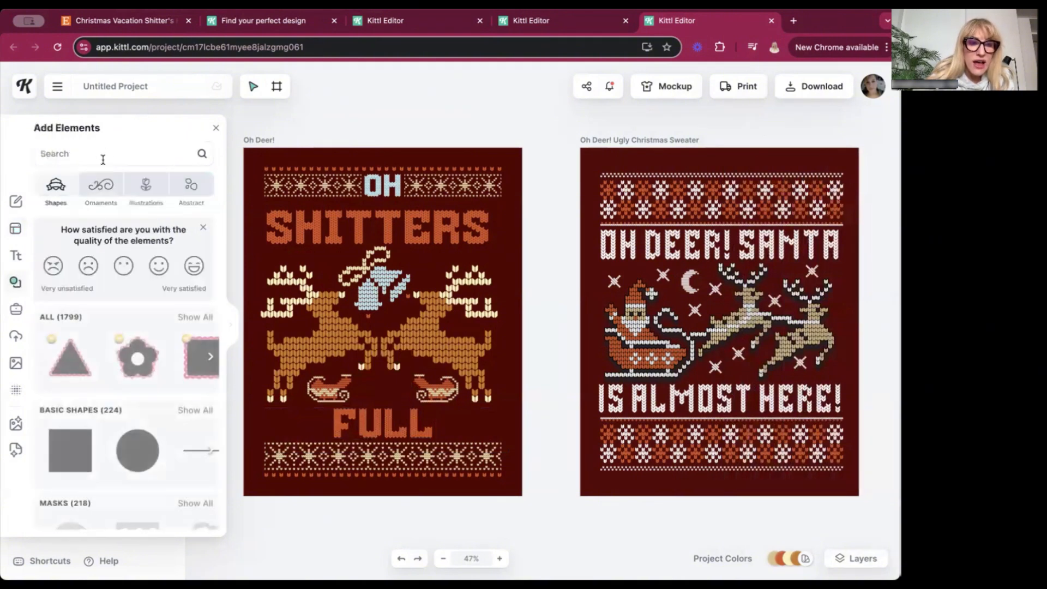
click(108, 22)
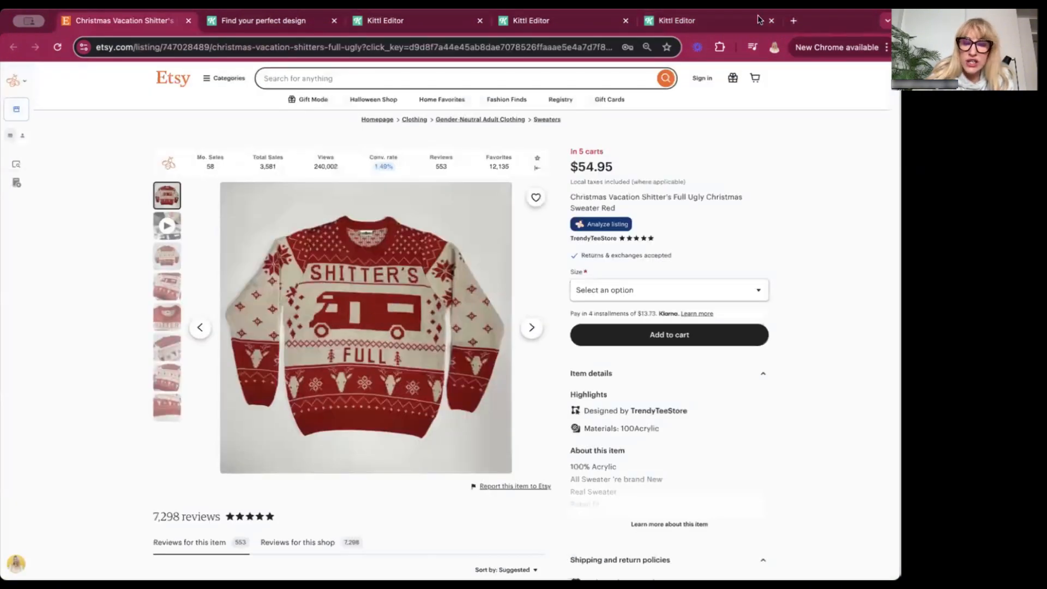
click(677, 21)
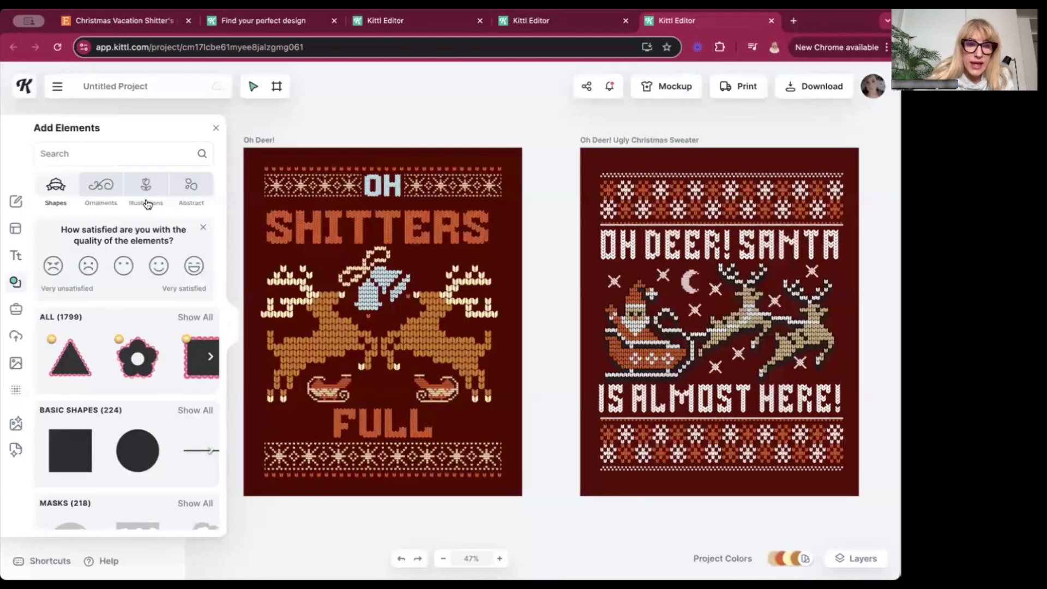
click(107, 154)
text(van)
key(Return)
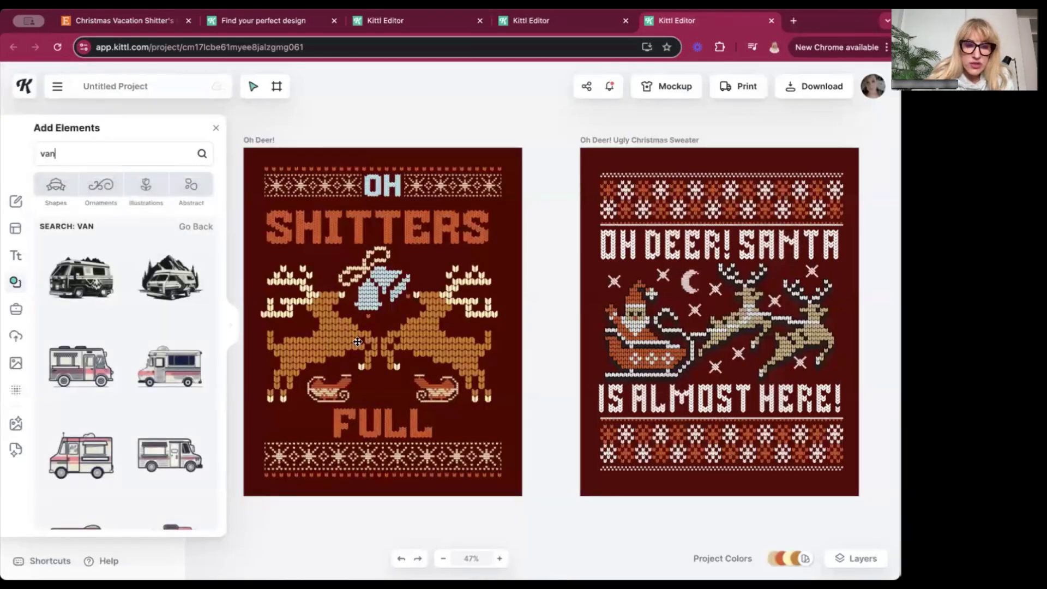
Delete the reindeer, bells and sleighs between SHITTERS and FULL on the Oh Deer! artboard.
click(420, 339)
key(Delete)
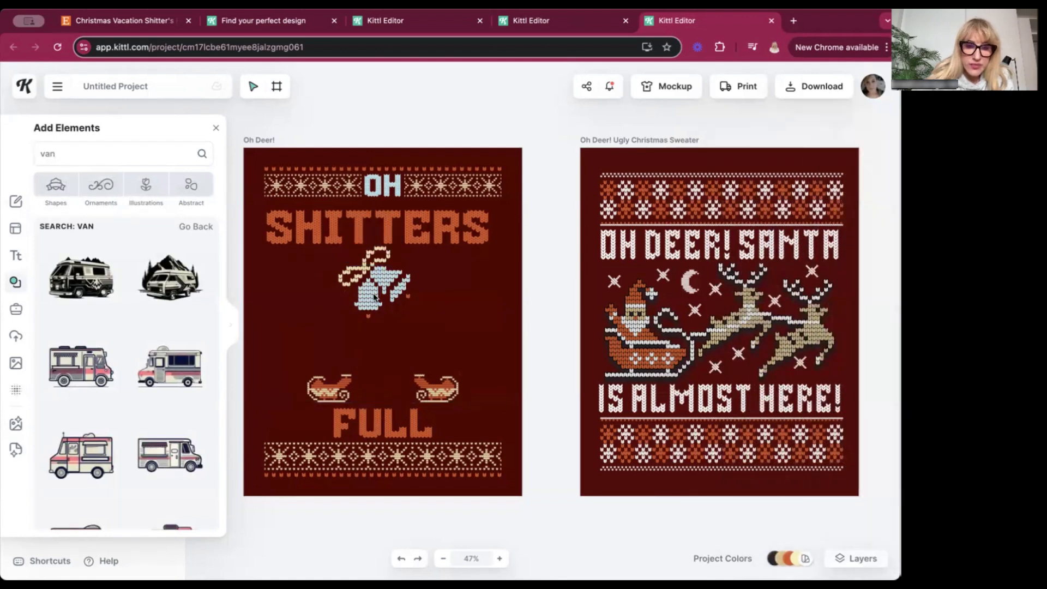
click(370, 312)
key(Delete)
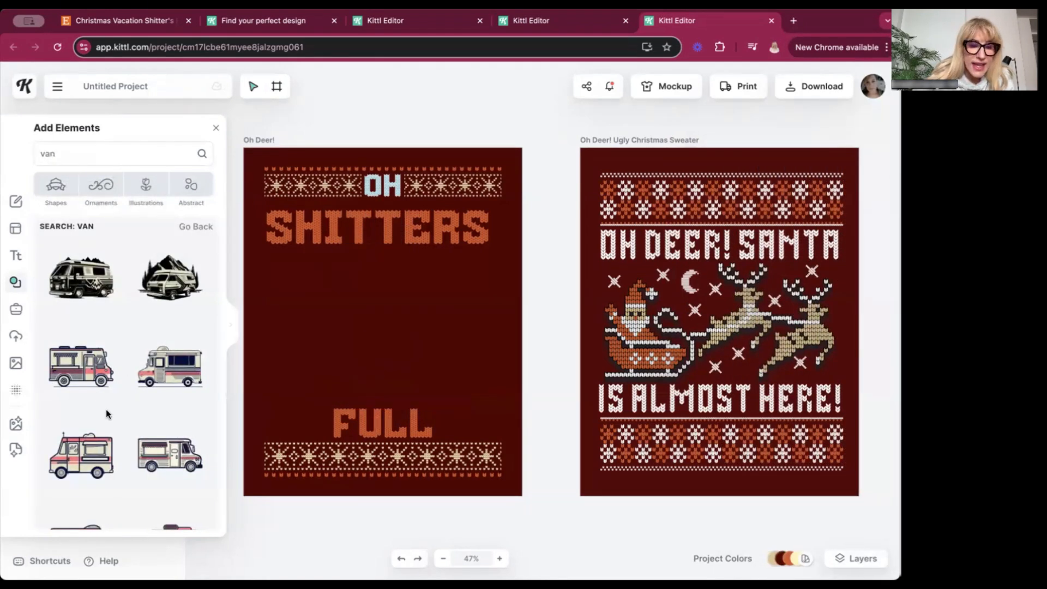
Add the food truck illustration with the striped side, enlarge it to about 675 × 429 px and centre it between SHITTERS and FULL.
click(71, 382)
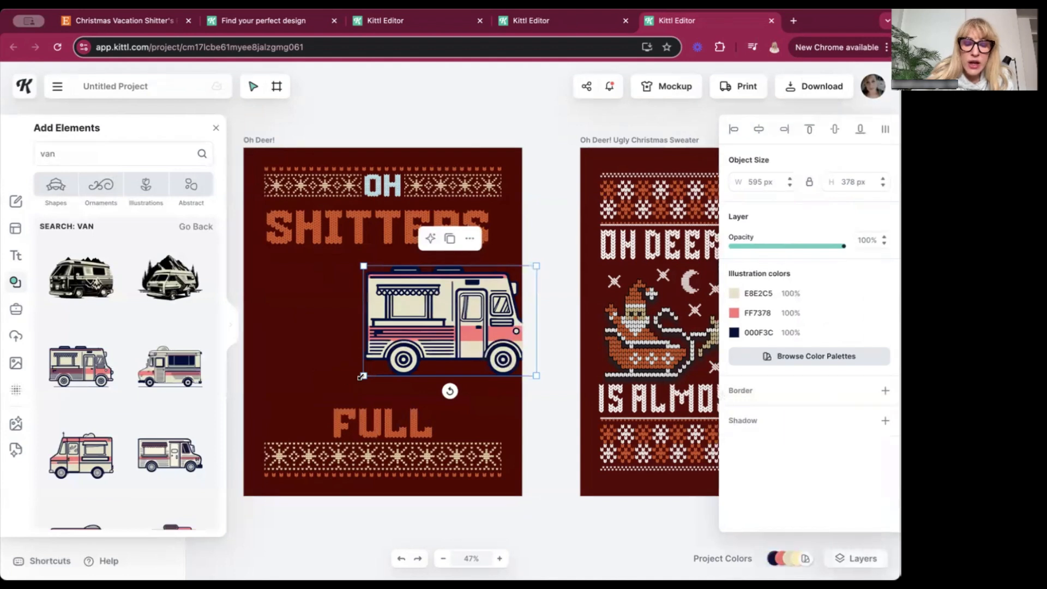
drag(364, 376, 340, 391)
drag(443, 331, 386, 329)
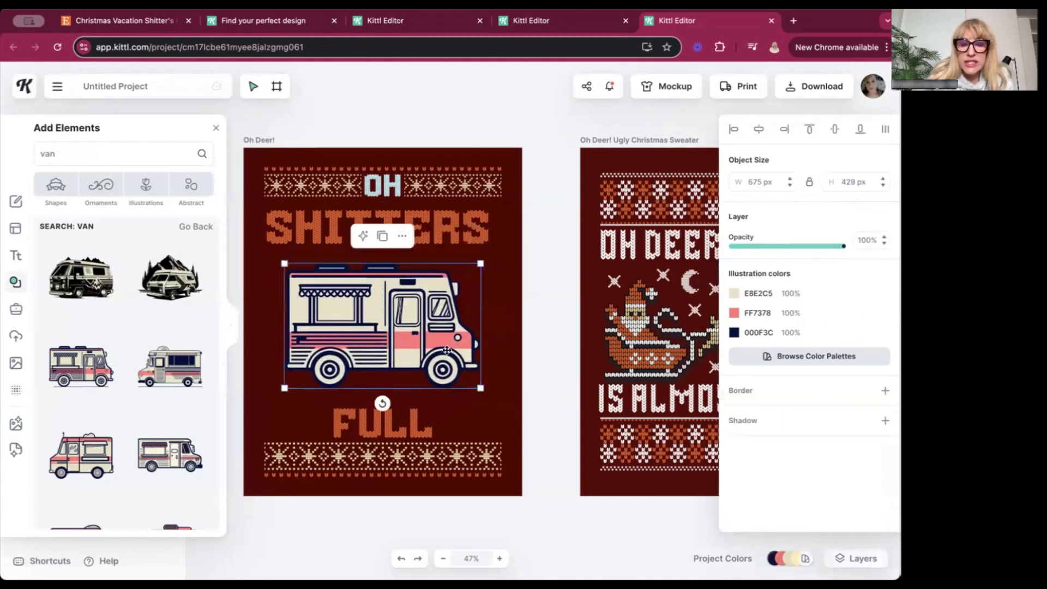
Recolour the truck's pink parts to DA5625, copied from the FULL text.
click(417, 423)
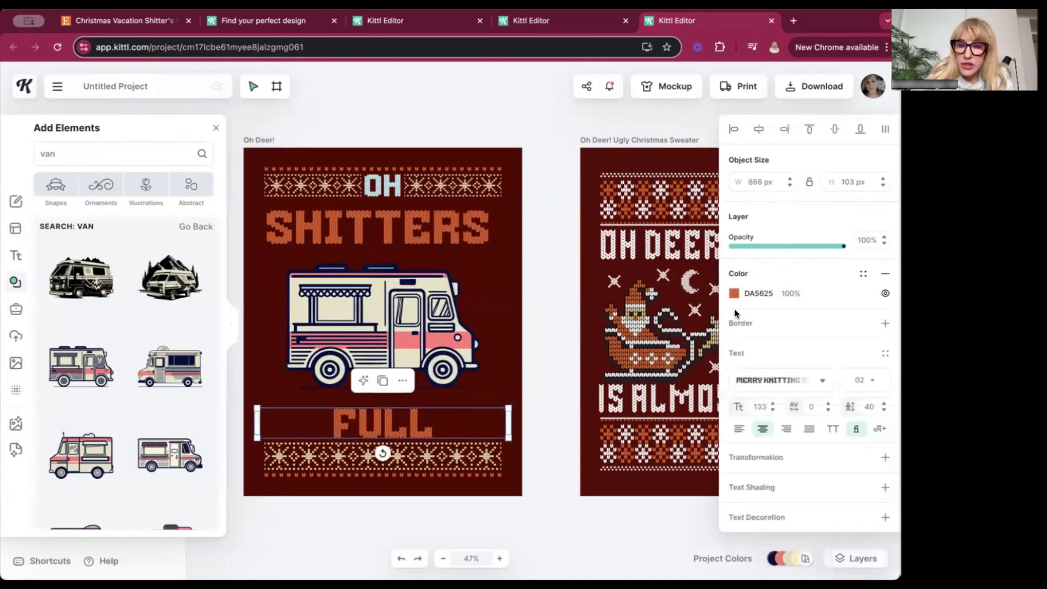
click(769, 294)
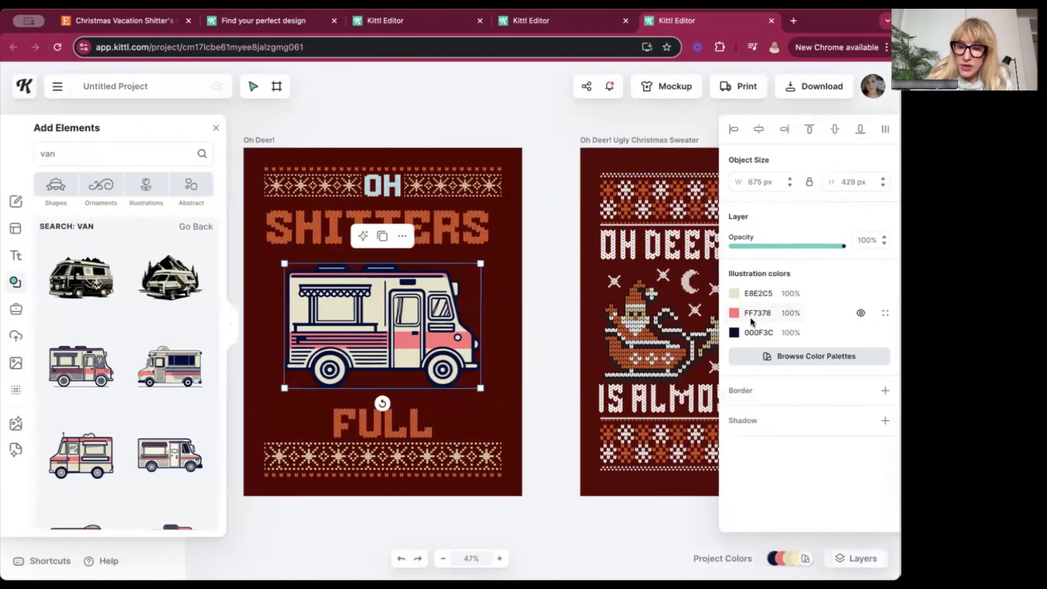
double_click(757, 314)
text(DA5625)
key(Return)
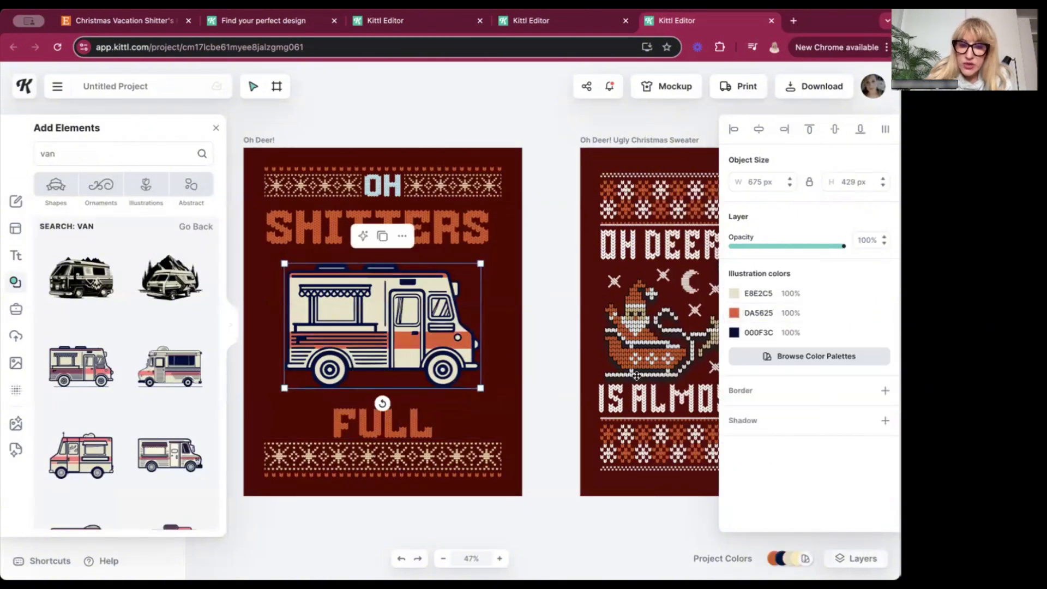
Recolour the truck's cream parts to FFF4BC, copied from the snowflake borders on the Oh Deer! artboard.
click(443, 456)
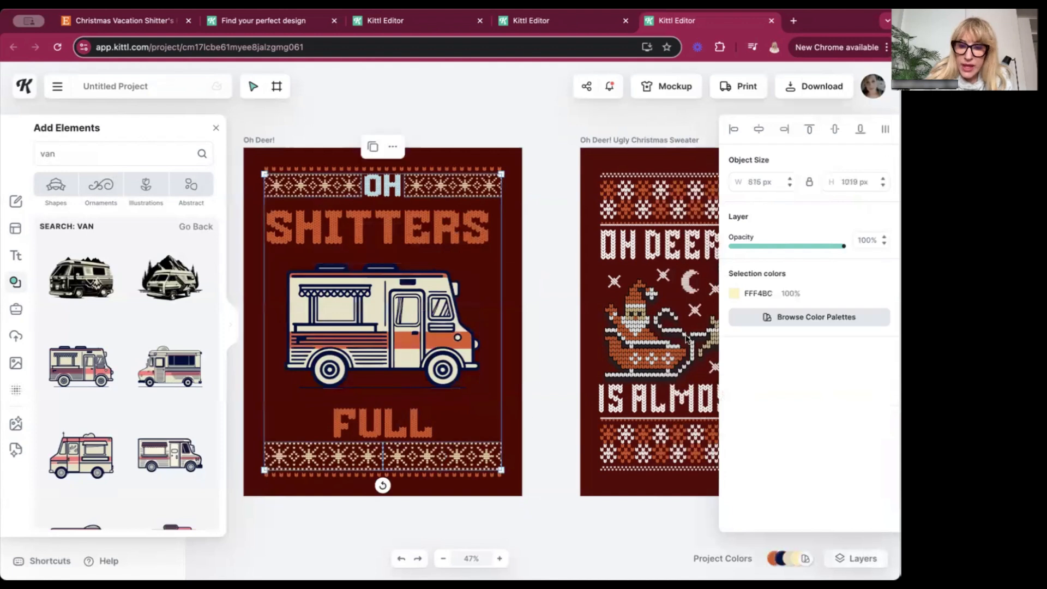
double_click(771, 294)
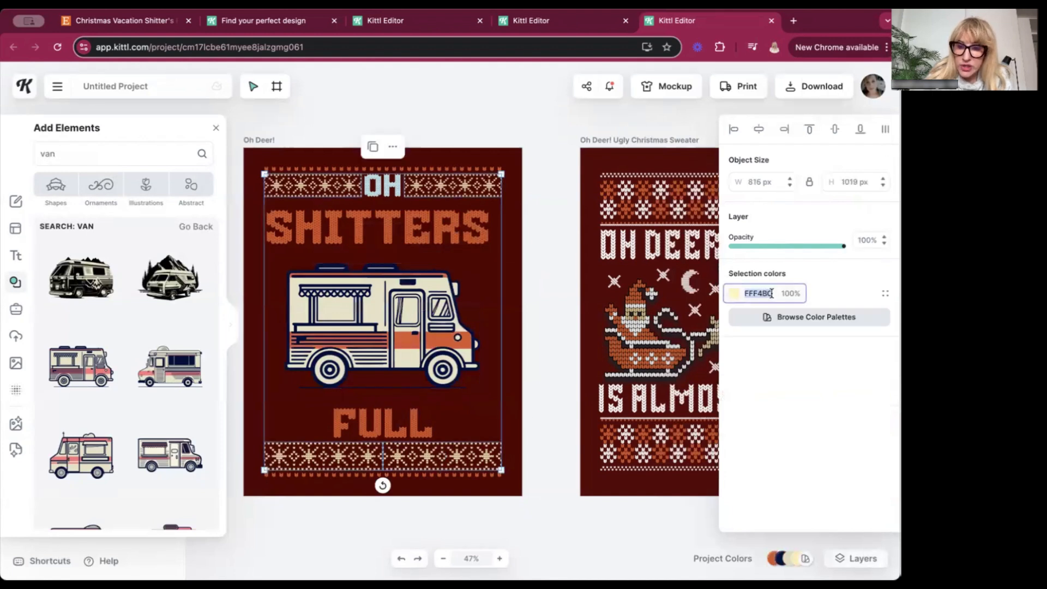
click(434, 321)
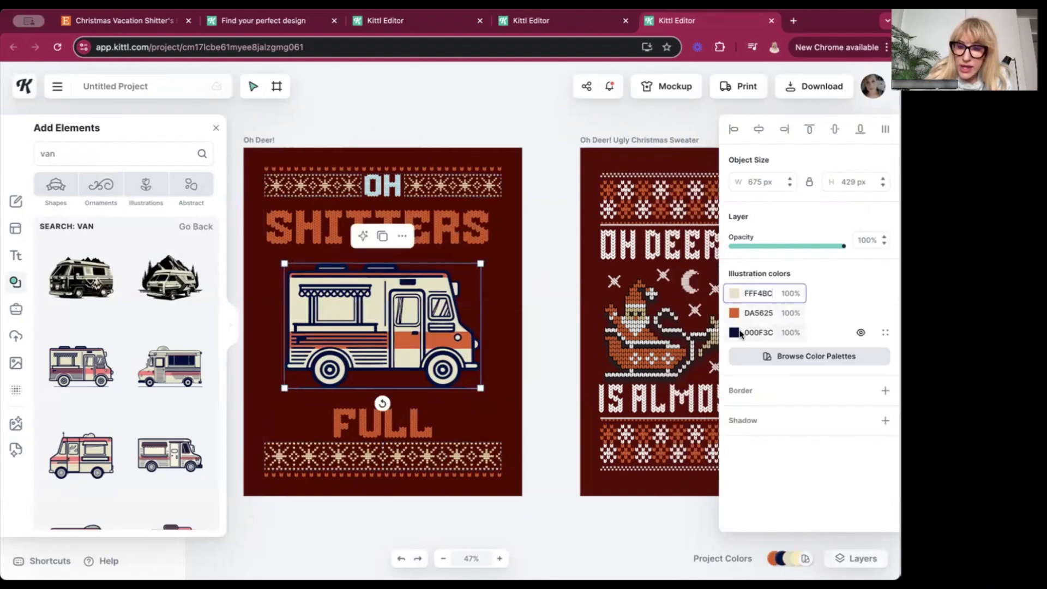
click(539, 408)
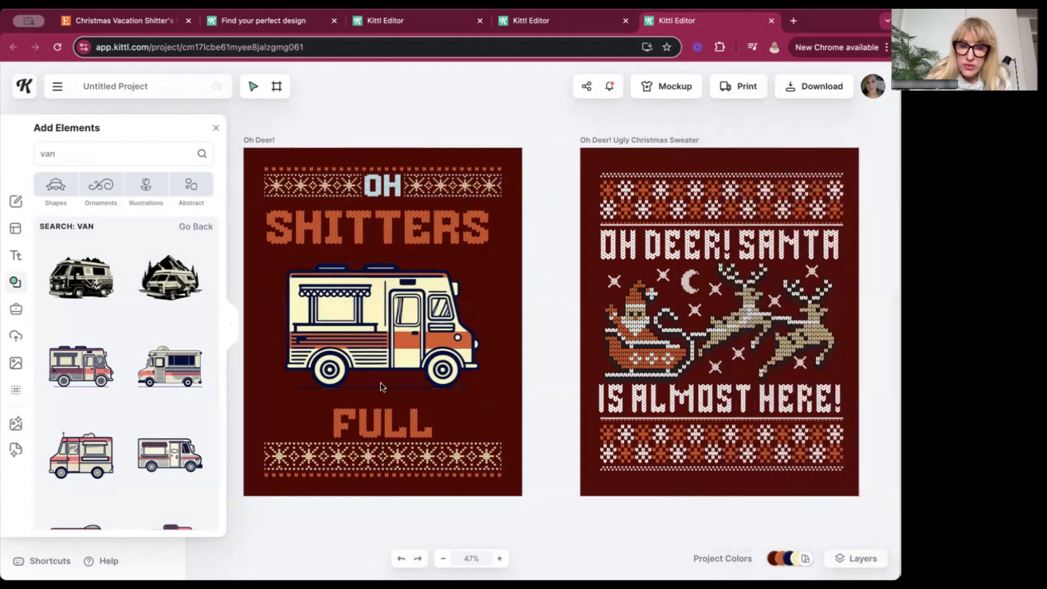
Enlarge the truck to about 744 × 473 px and reposition it between SHITTERS and FULL.
click(383, 387)
drag(284, 389, 264, 401)
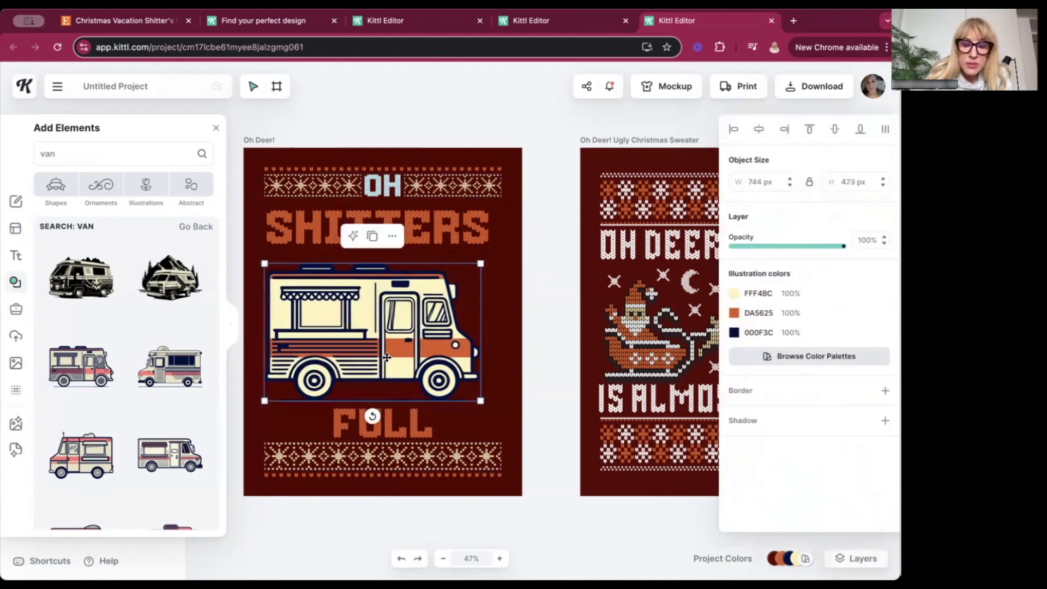
mouse_move(387, 357)
mouse_down()
mouse_move(403, 349)
mouse_move(392, 353)
mouse_up()
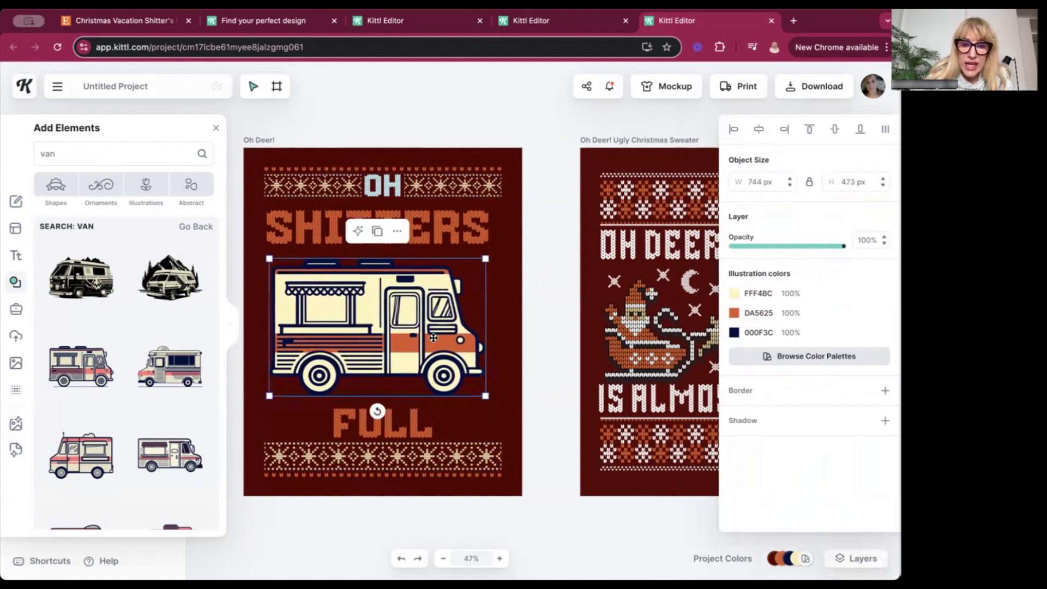
click(488, 261)
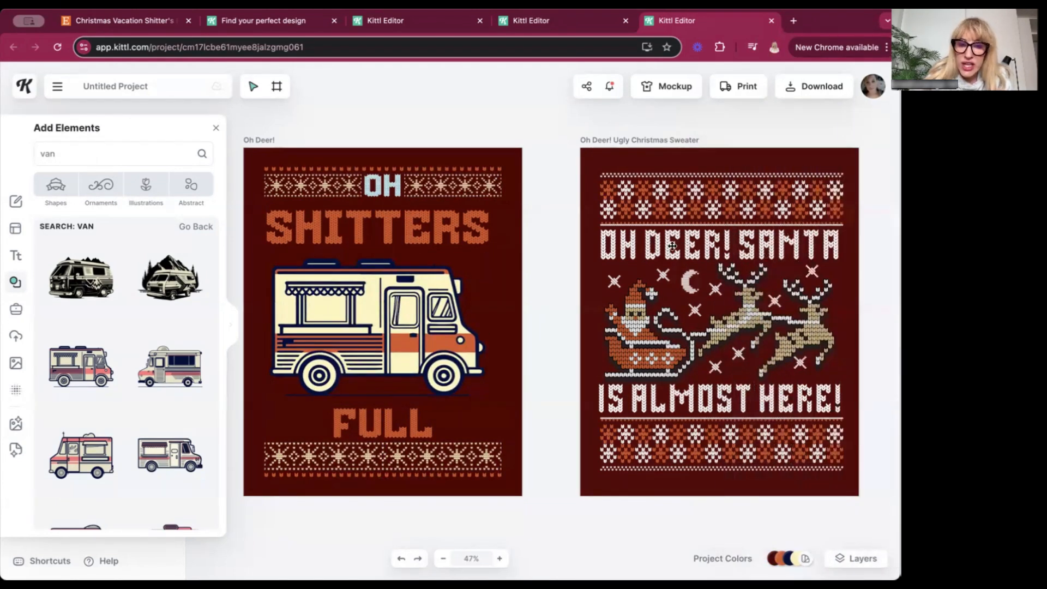
Delete the OH text and the upper and lower borders from the Oh Deer! artboard.
click(391, 190)
key(Delete)
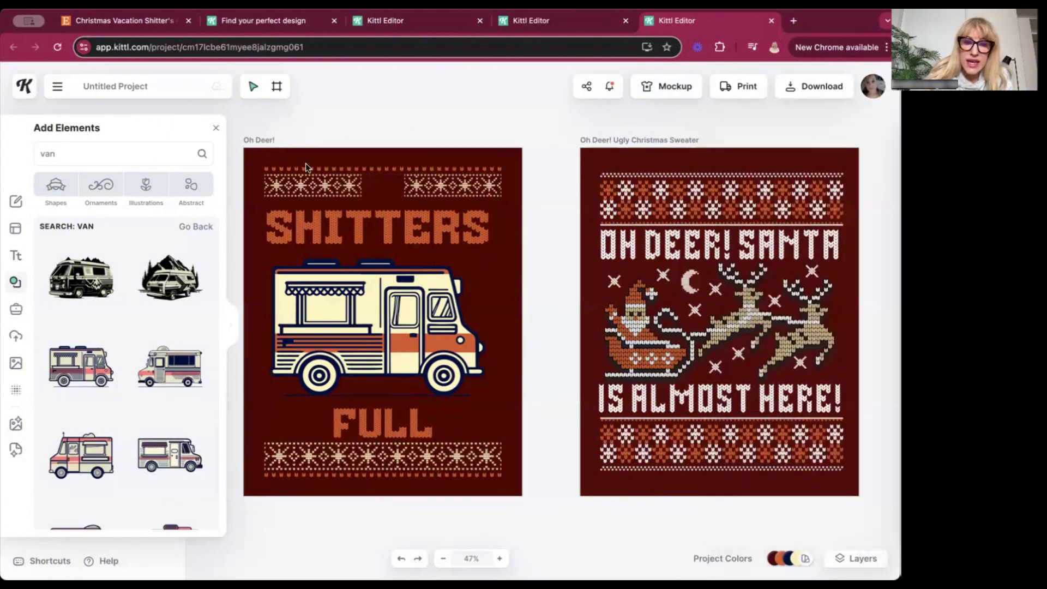
drag(258, 156, 525, 204)
key(Delete)
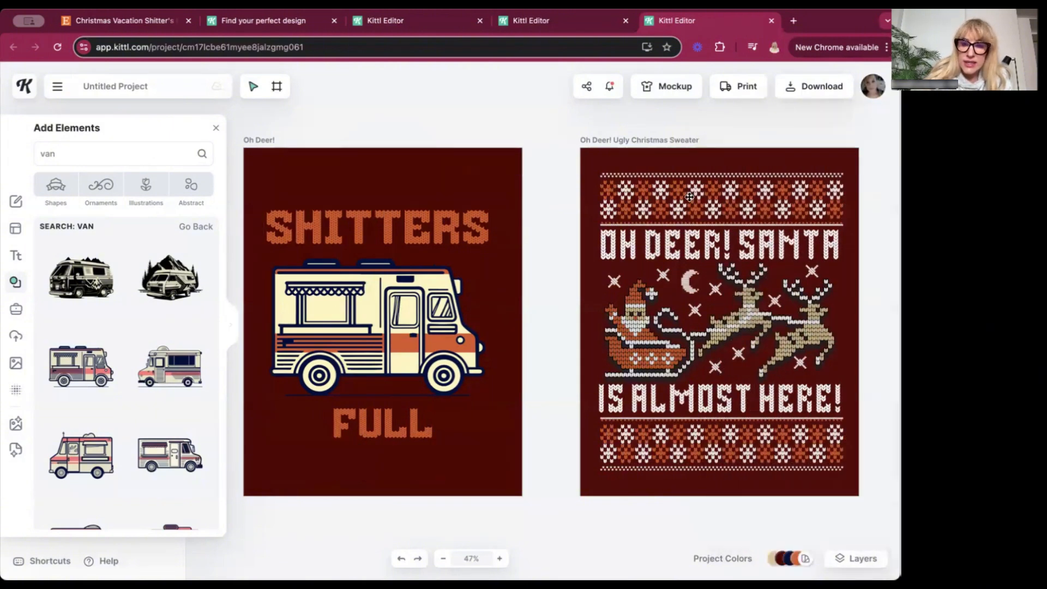
Copy the upper snowflake border from the Oh Deer! Ugly Christmas Sweater artboard to above SHITTERS, shifting SHITTERS and the truck down to fit.
click(690, 197)
key(super+c)
click(423, 191)
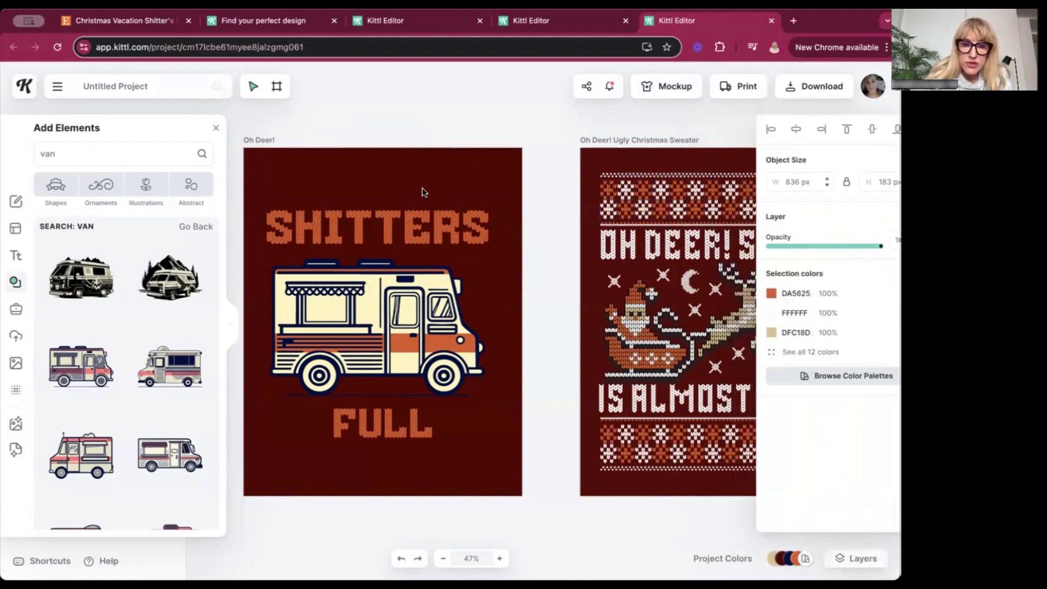
key(super+v)
drag(648, 206, 305, 191)
drag(311, 227, 309, 243)
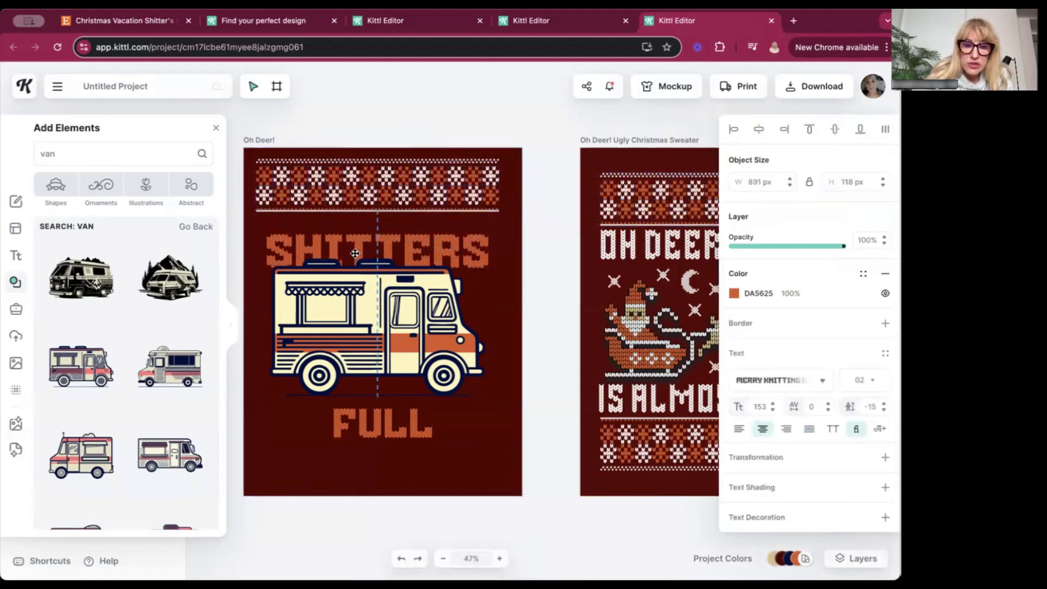
drag(377, 316, 376, 331)
drag(433, 202, 435, 211)
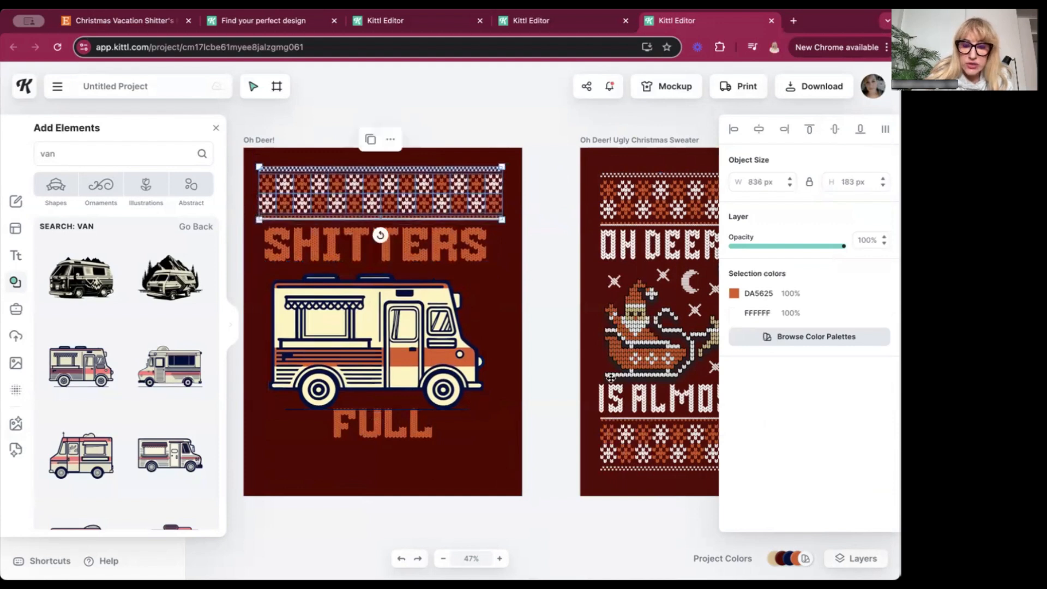
Copy the lower snowflake border from the Oh Deer! Ugly Christmas Sweater artboard and place it beneath FULL.
click(619, 426)
key(super+c)
click(444, 470)
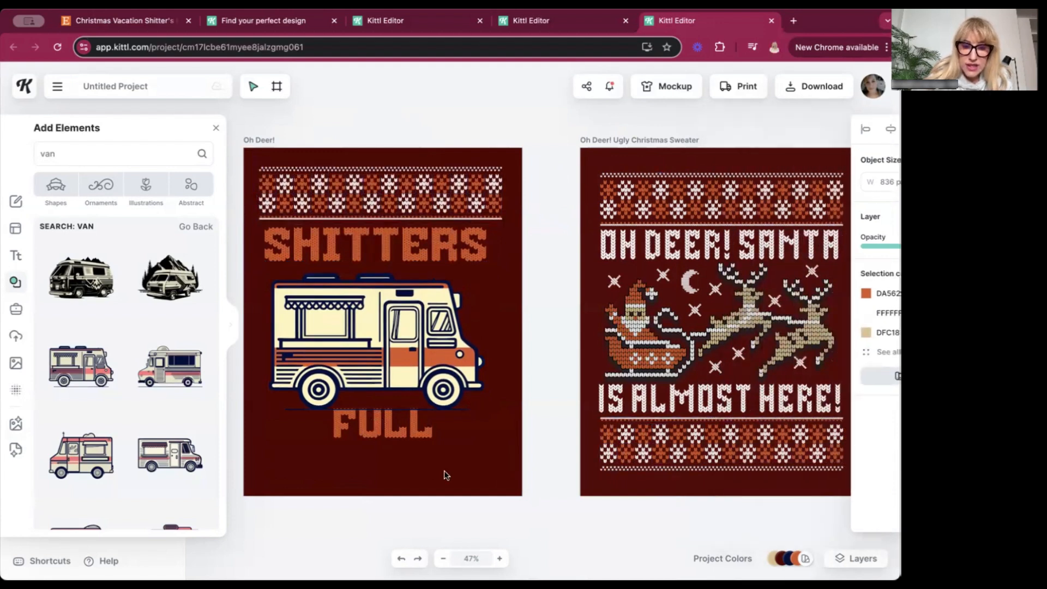
key(super+v)
drag(624, 441, 268, 455)
drag(439, 452, 456, 468)
Nudge the lower snowflake border sideways to centre it under the FULL text.
drag(407, 410, 300, 428)
double_click(409, 413)
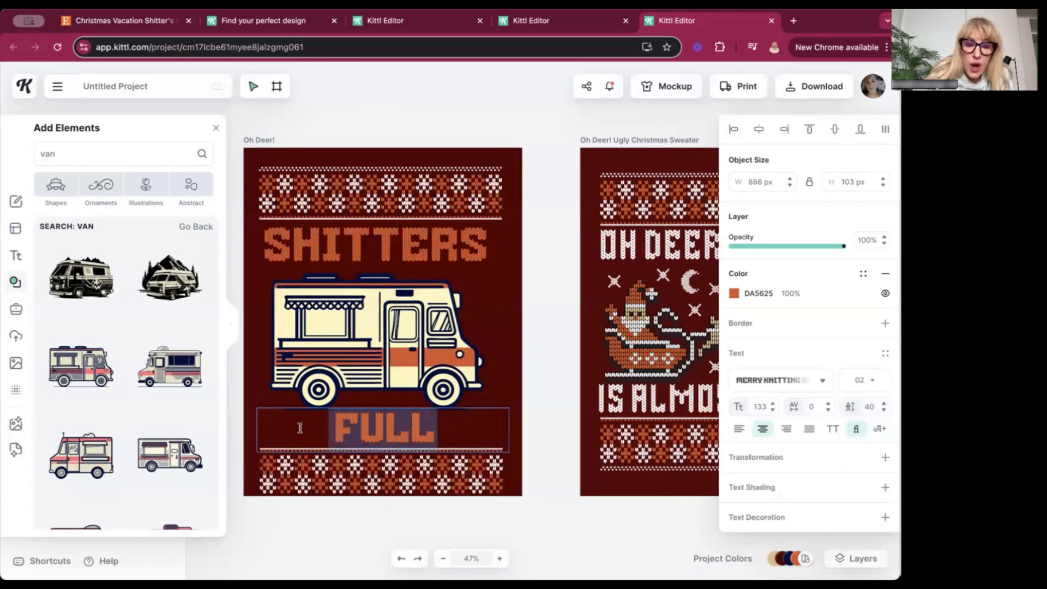
click(507, 421)
click(438, 475)
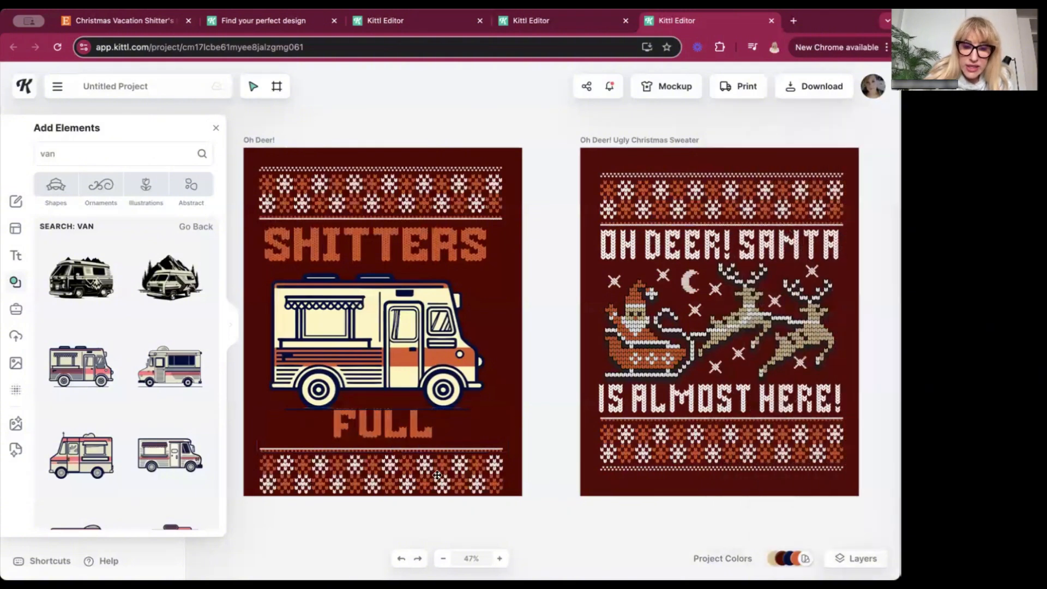
click(438, 475)
drag(442, 476, 452, 476)
click(417, 428)
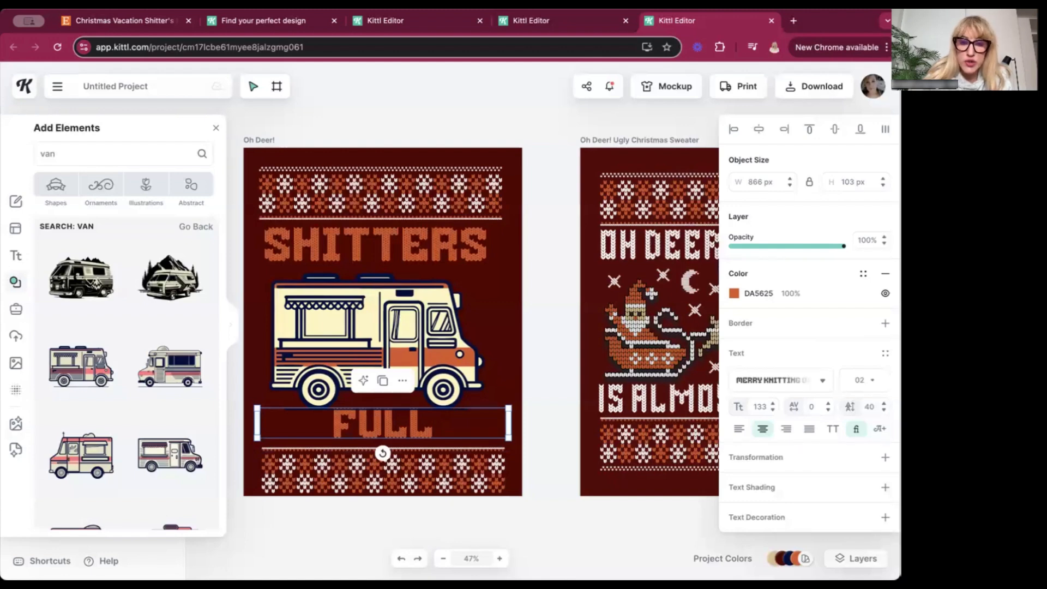
Switch to the Merry And Deer project and look over its SHITTER'S FULL design variations.
click(160, 22)
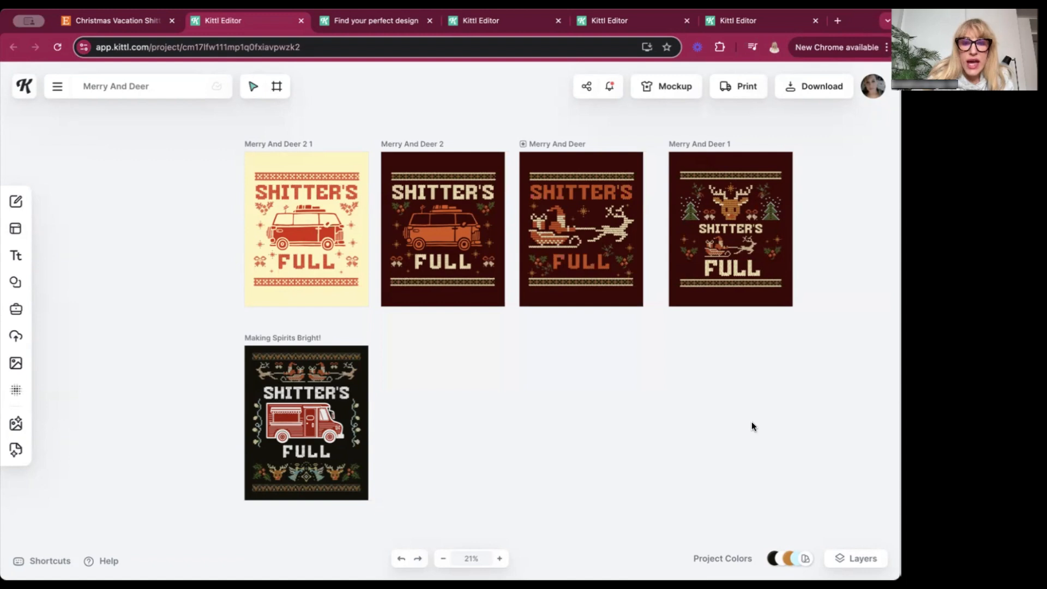
scroll(751, 423, up, 2)
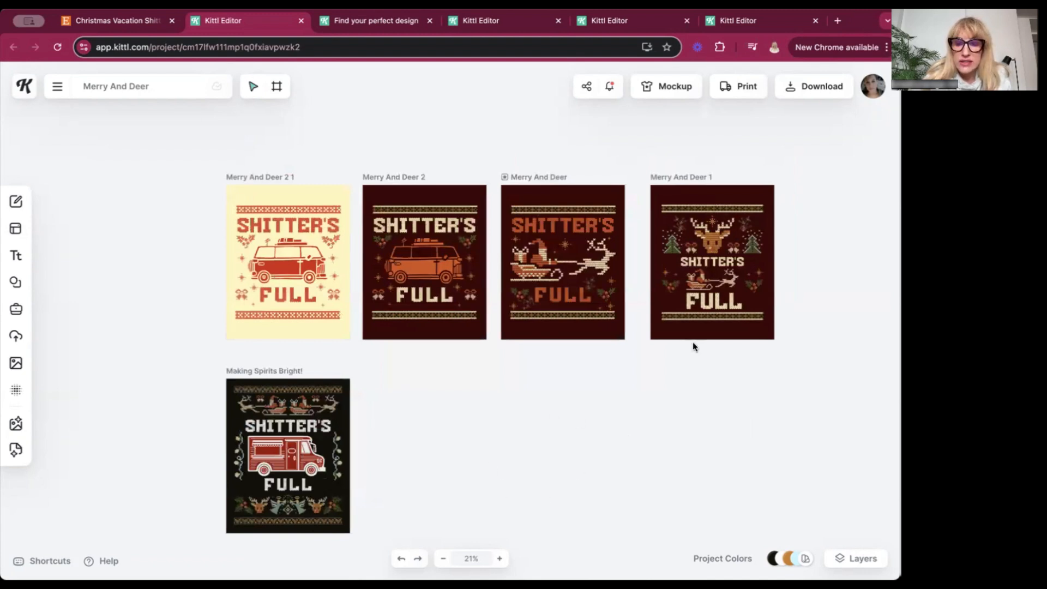
click(291, 266)
click(392, 403)
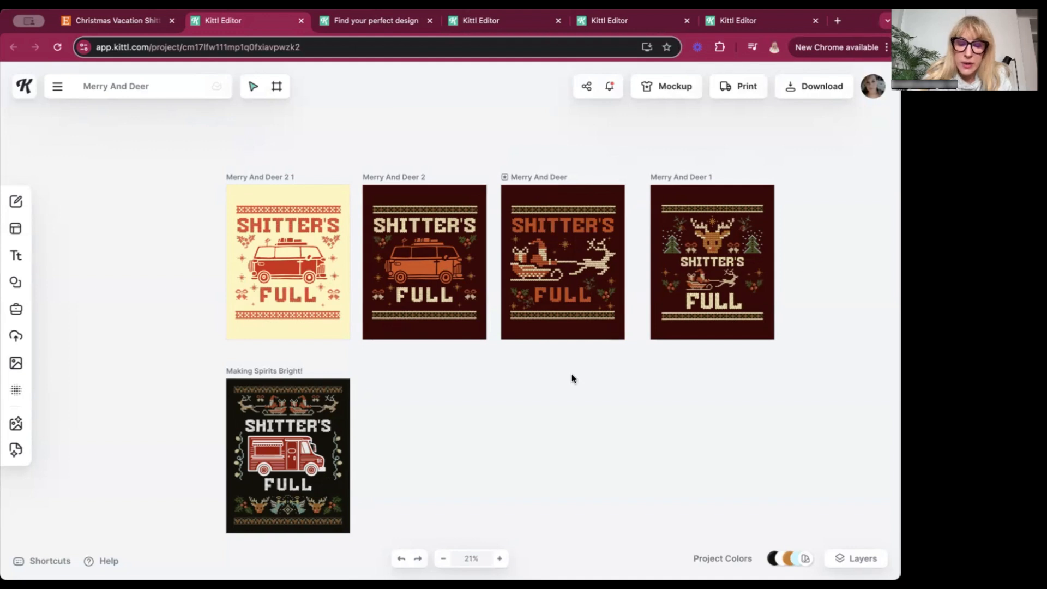
Recolour both reds of the Making Spirits Bright! truck to 7EBEB8, copied from the teal ornament below FULL.
click(275, 460)
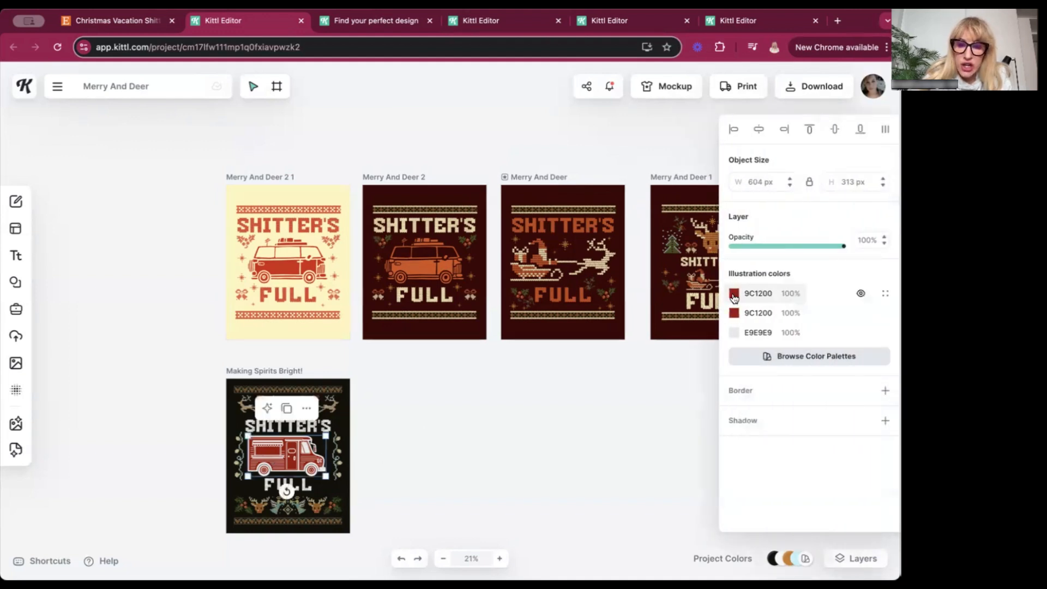
click(284, 512)
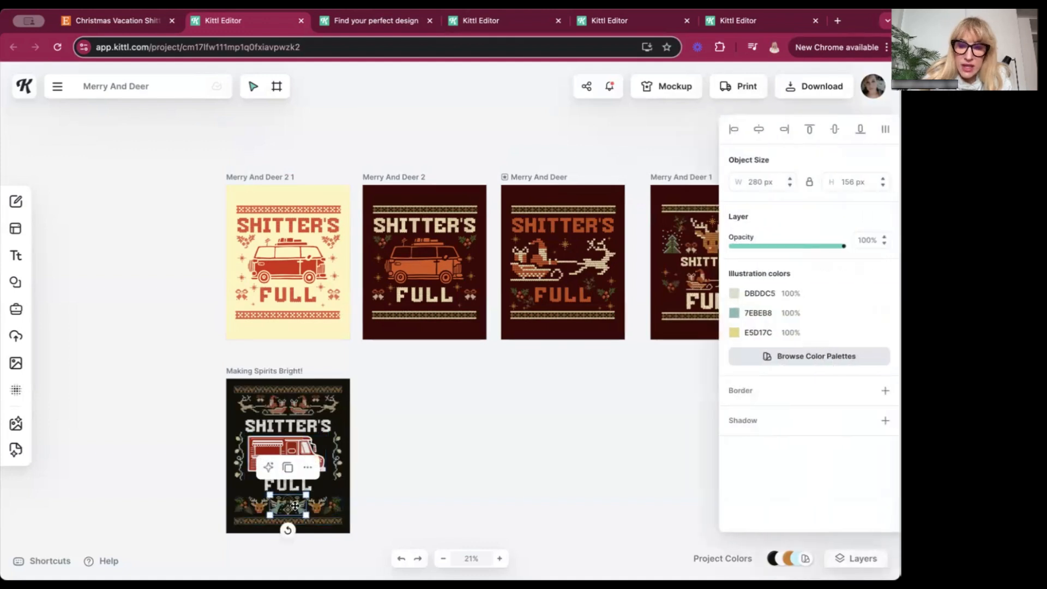
click(745, 312)
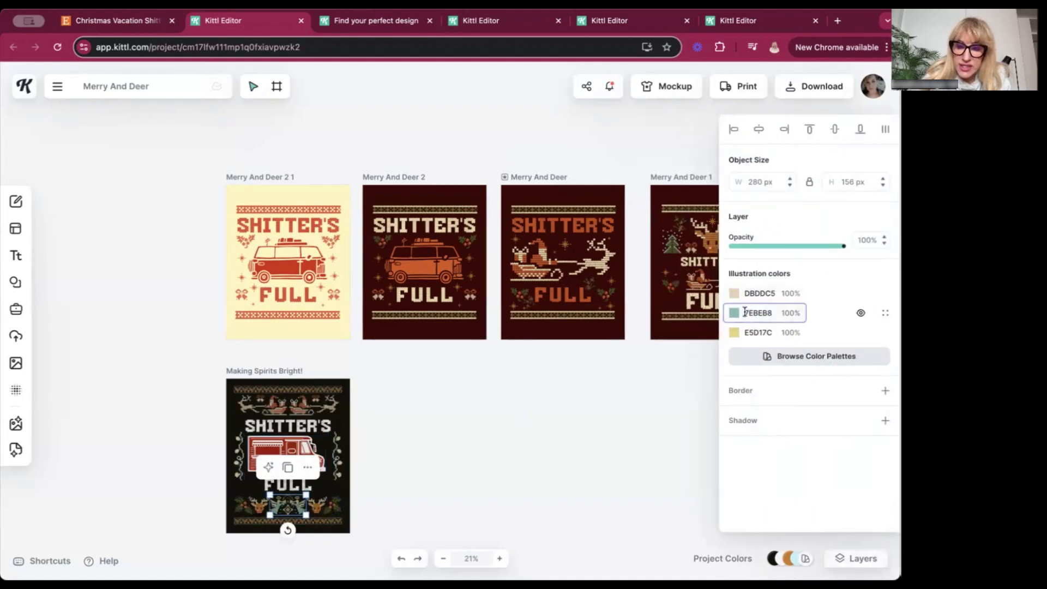
drag(773, 314, 747, 315)
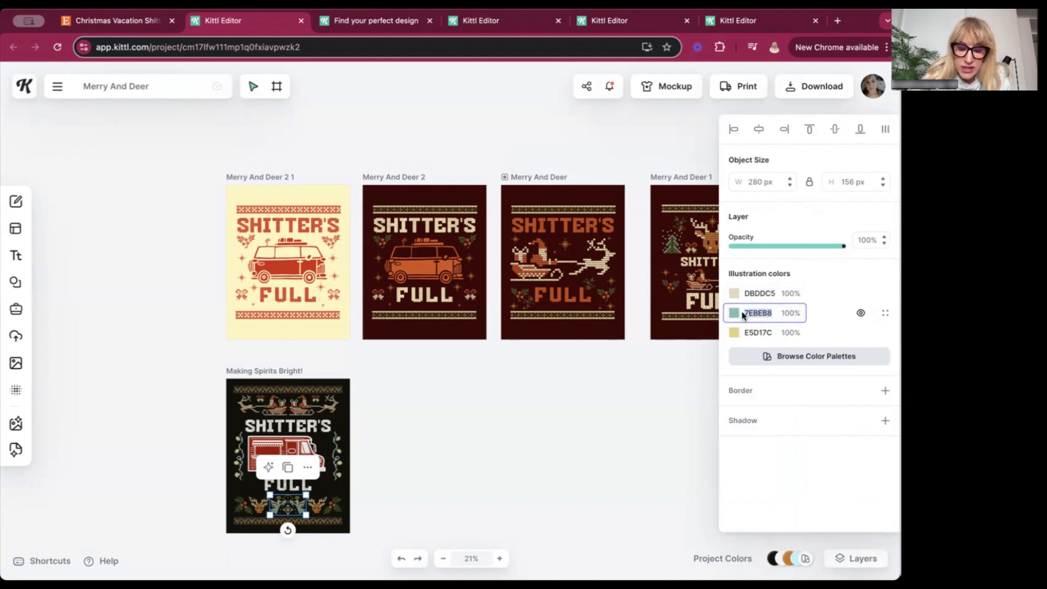
click(302, 449)
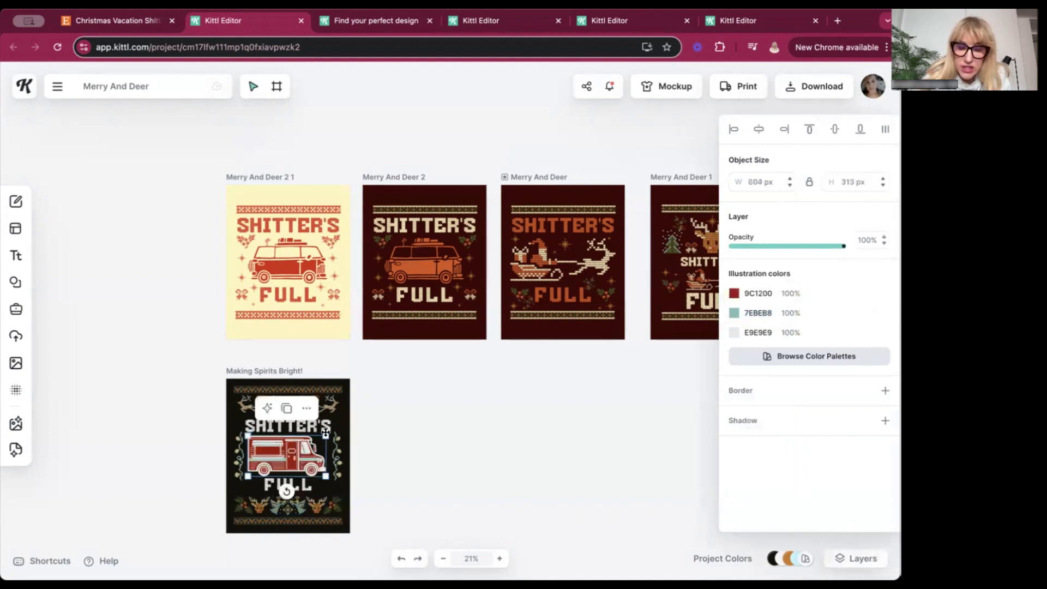
double_click(755, 294)
key(BackSpace)
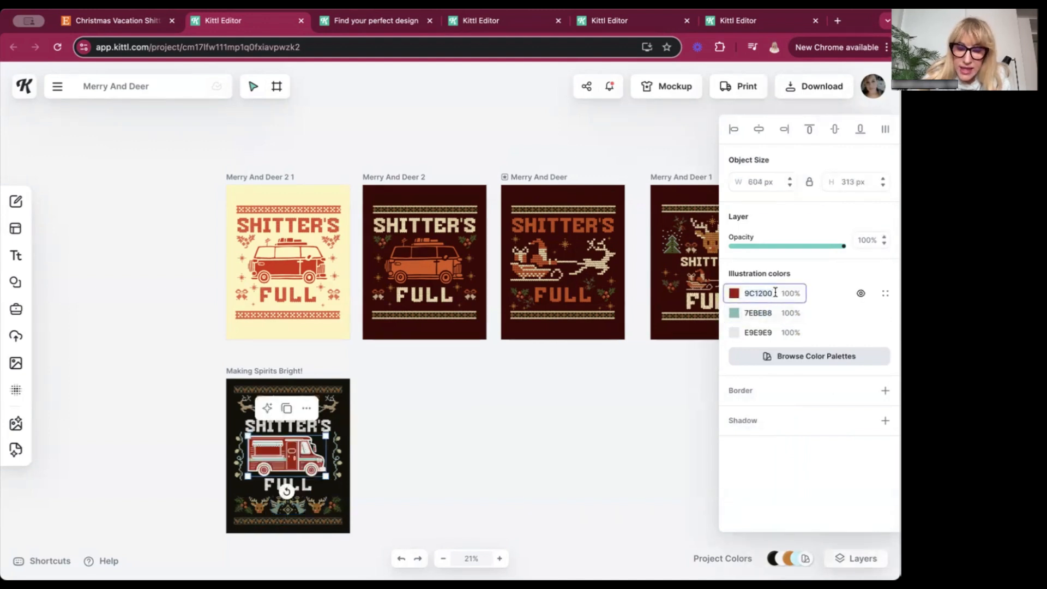
key(ctrl+v)
key(Return)
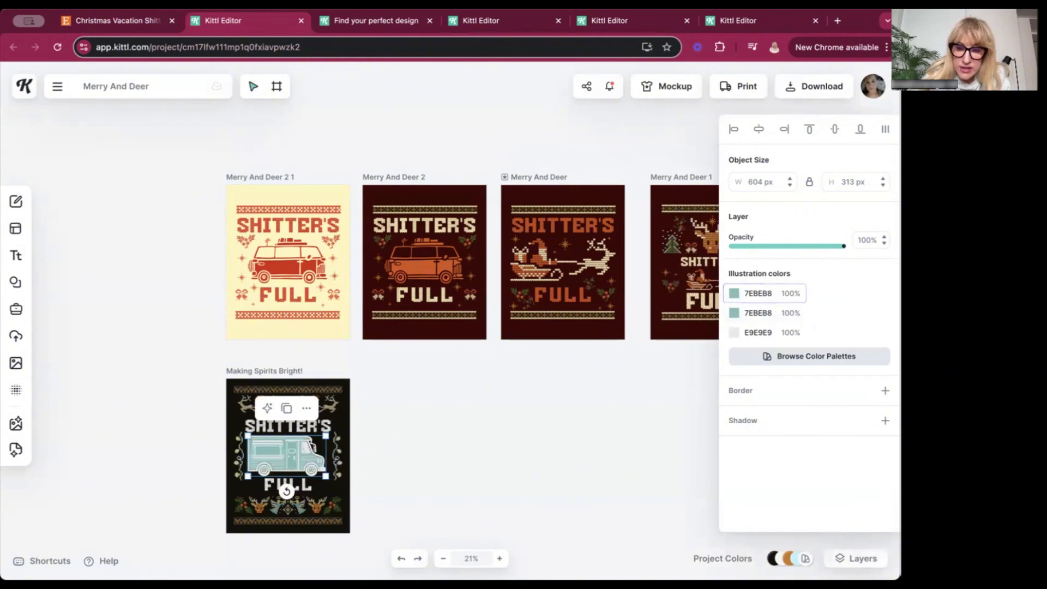
Recolour the truck's stripes and accents to CD7B24, copied from the decorative reindeer row below FULL.
click(312, 503)
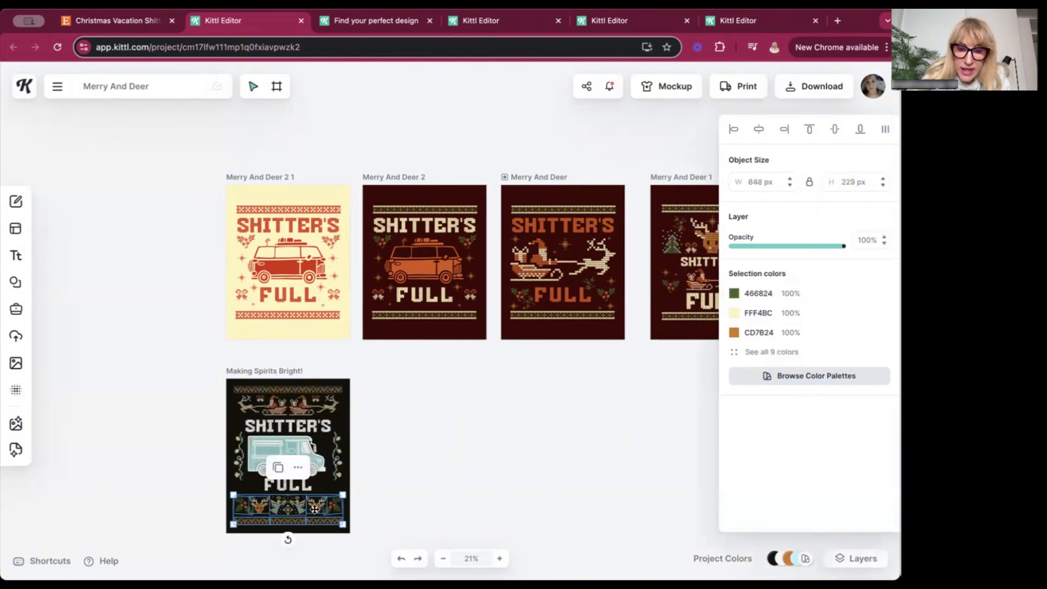
click(313, 449)
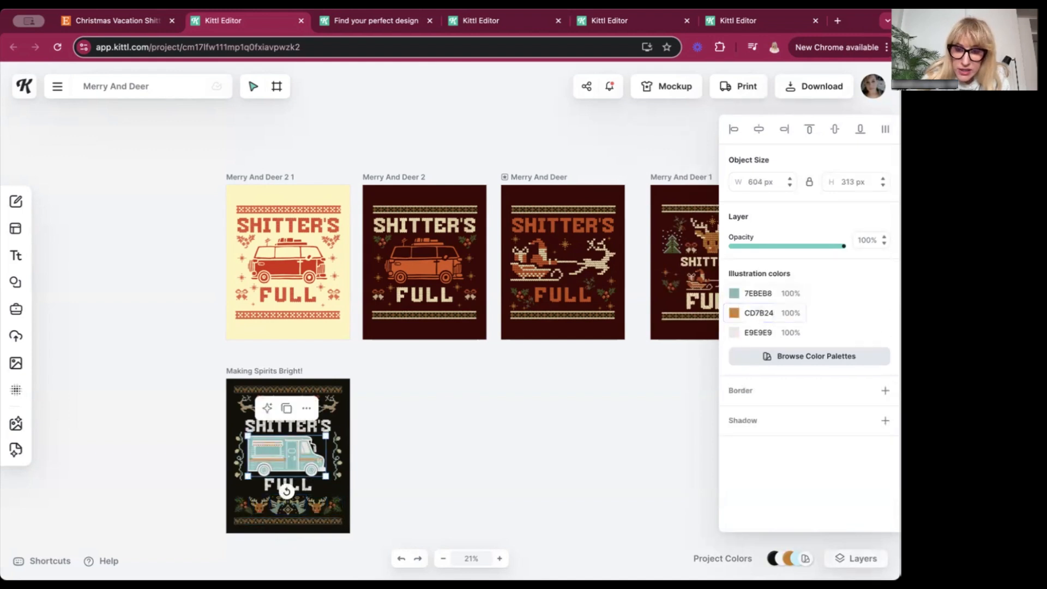
click(625, 470)
Enlarge the teal truck slightly and move the FULL text a little lower to make room.
click(319, 459)
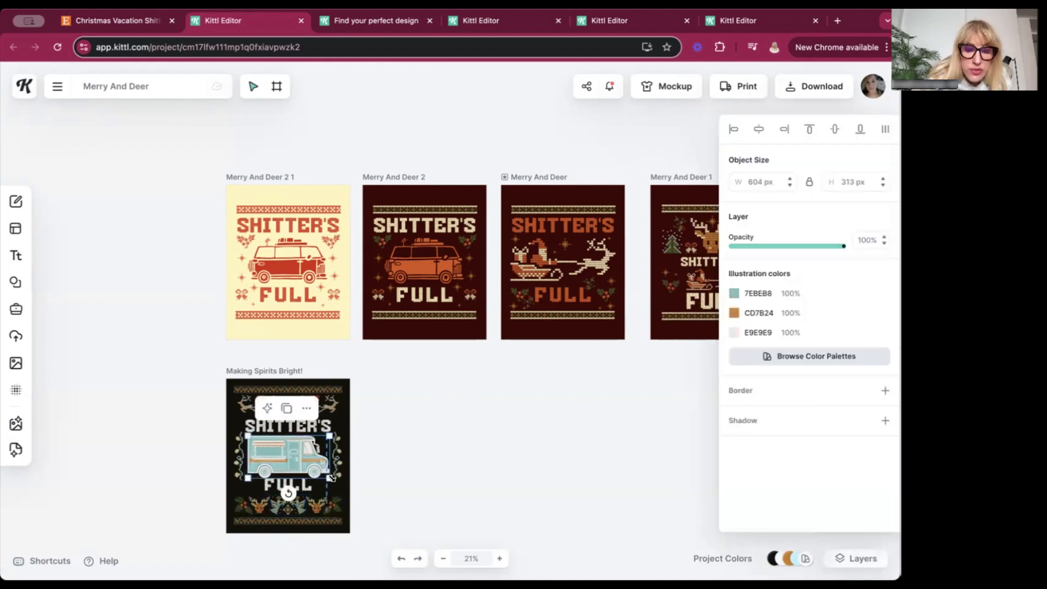
drag(332, 479, 294, 489)
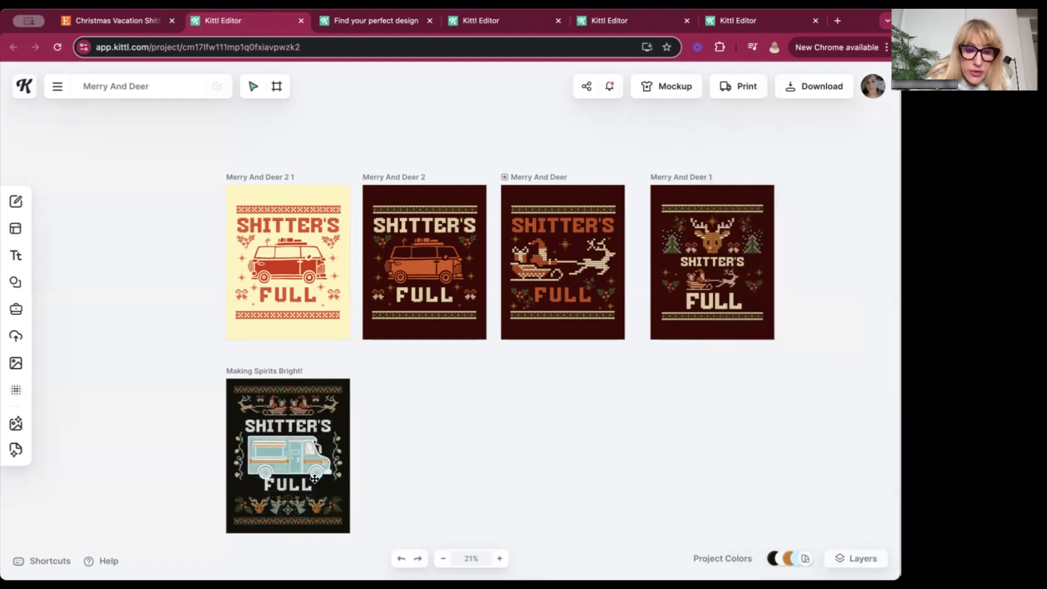
click(281, 487)
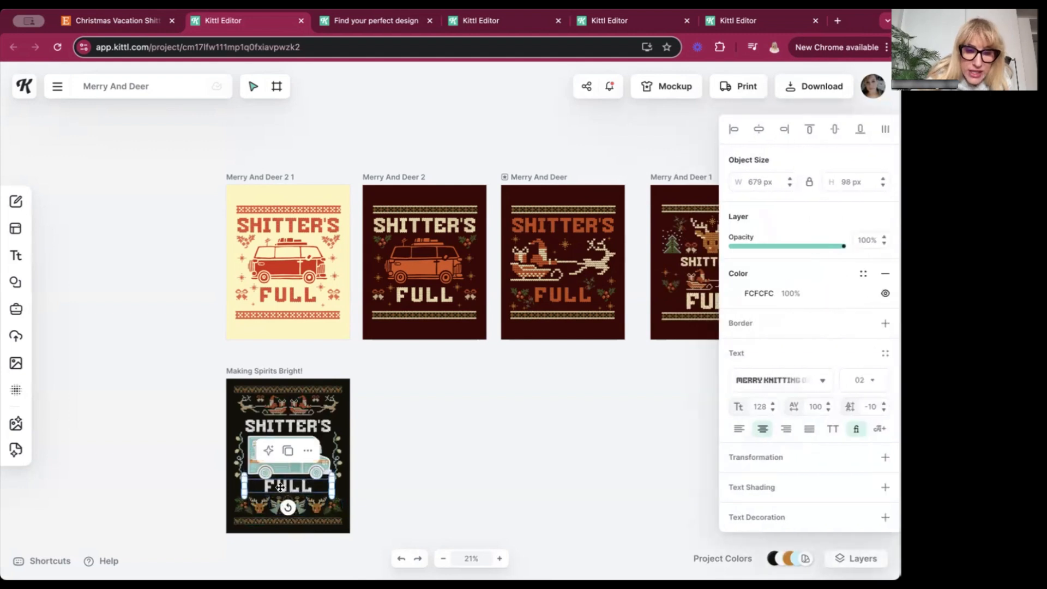
click(378, 363)
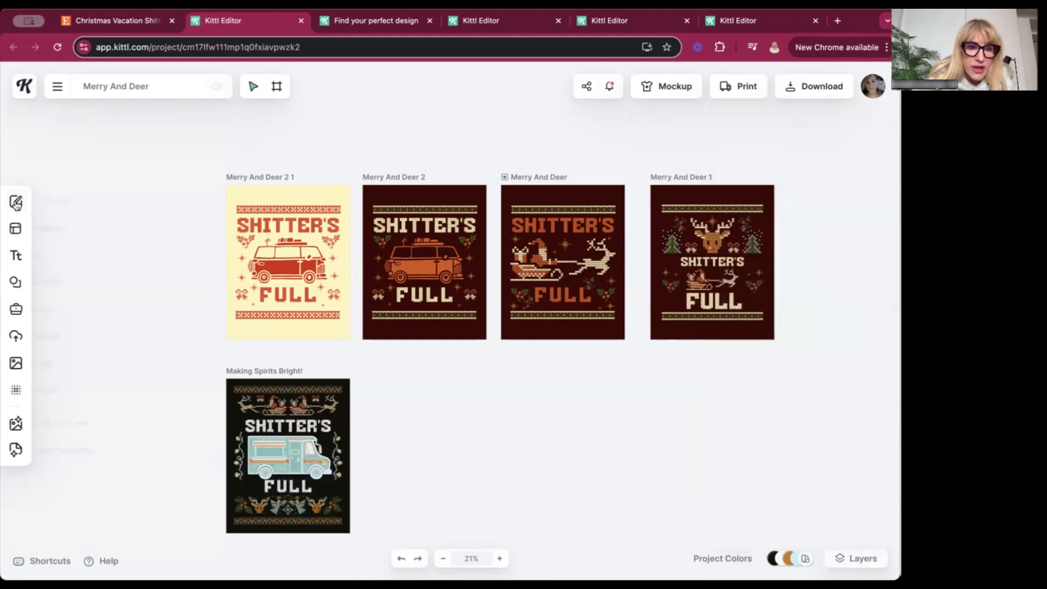
Search the templates for "ugly christmas sweater" and add the Folk Festive Christmas Deer template to the project.
click(15, 228)
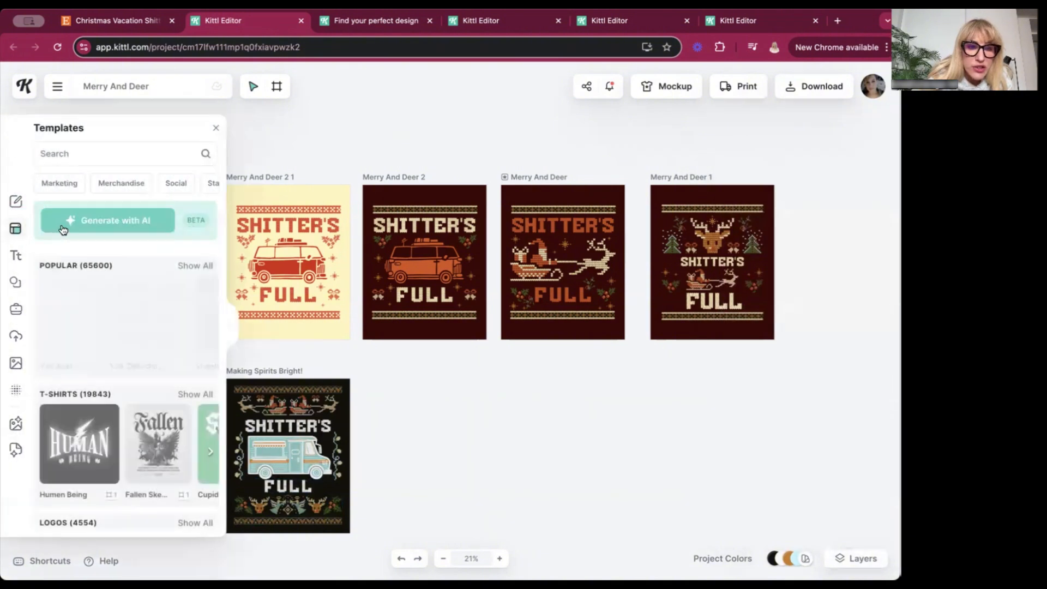
click(90, 153)
text(ug)
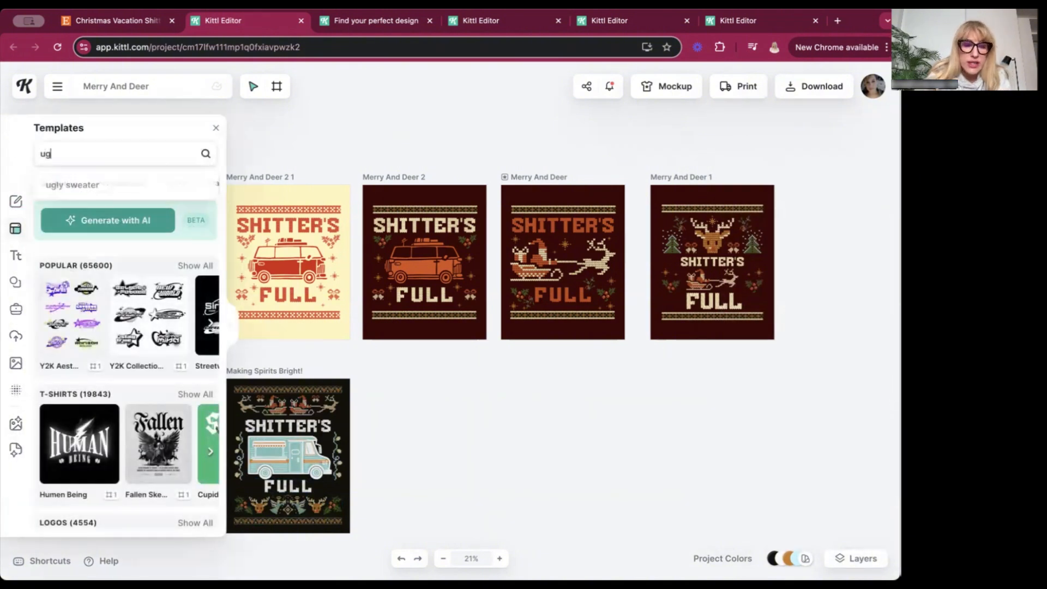
text(ly christmas sweater)
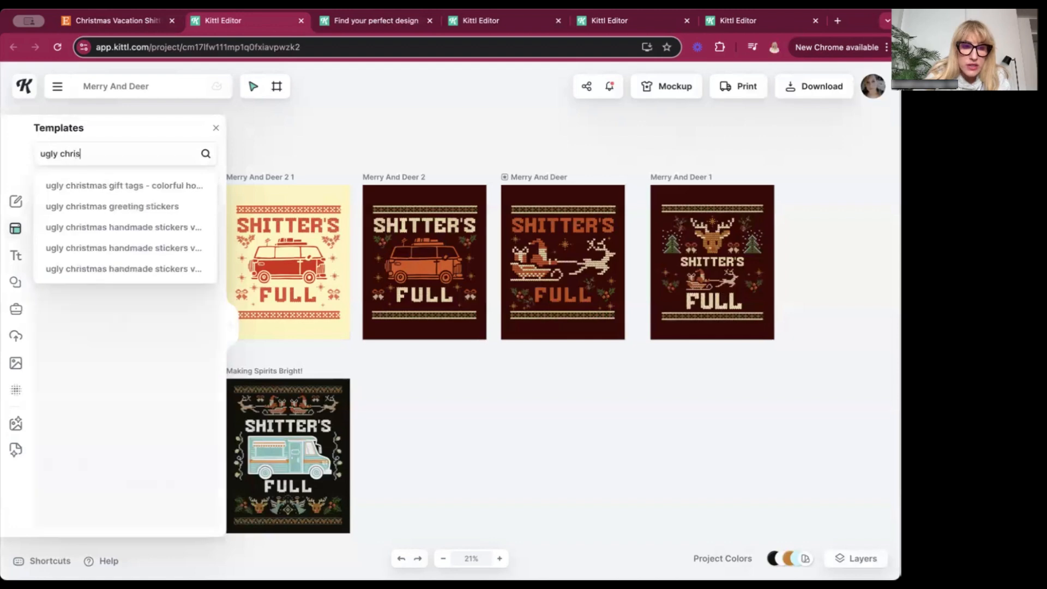
key(Return)
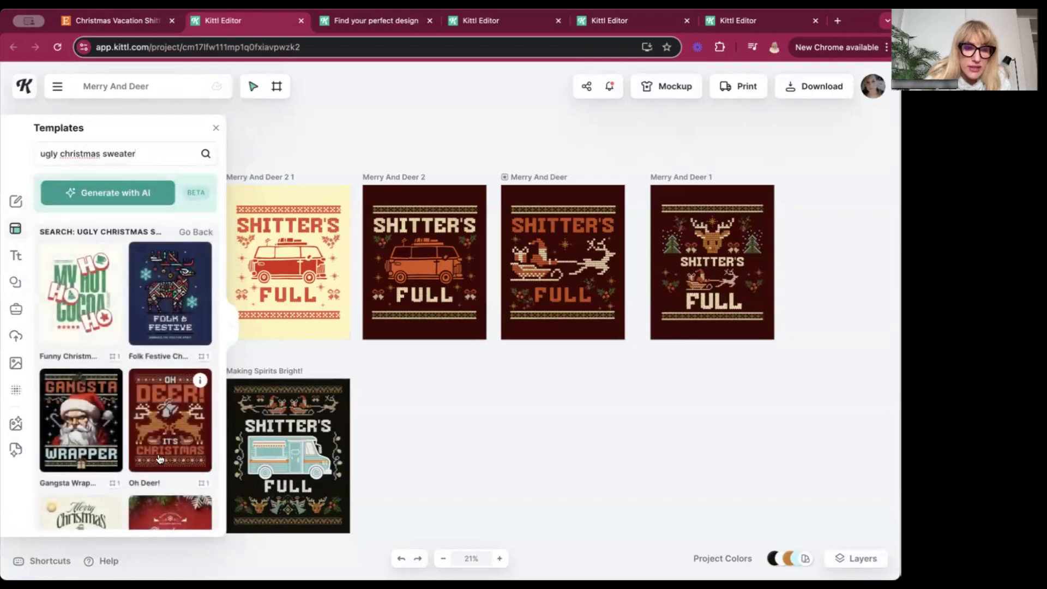
scroll(159, 458, down, 1)
click(169, 294)
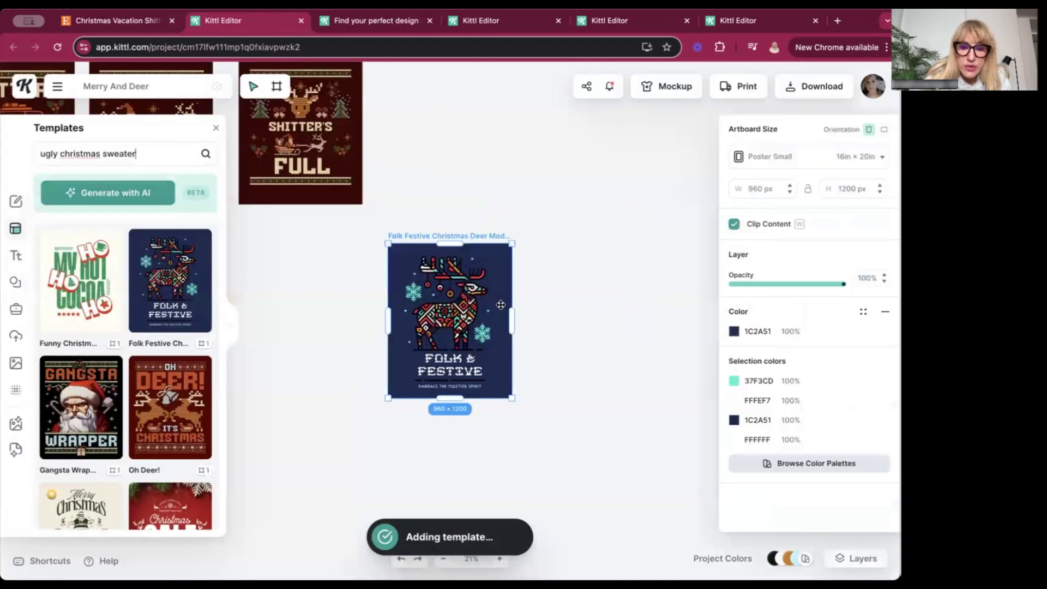
Move the Folk Festive Christmas Deer artboard beside the Making Spirits Bright! artboard.
drag(487, 300, 506, 116)
scroll(567, 267, up, 5)
scroll(567, 267, left, 4)
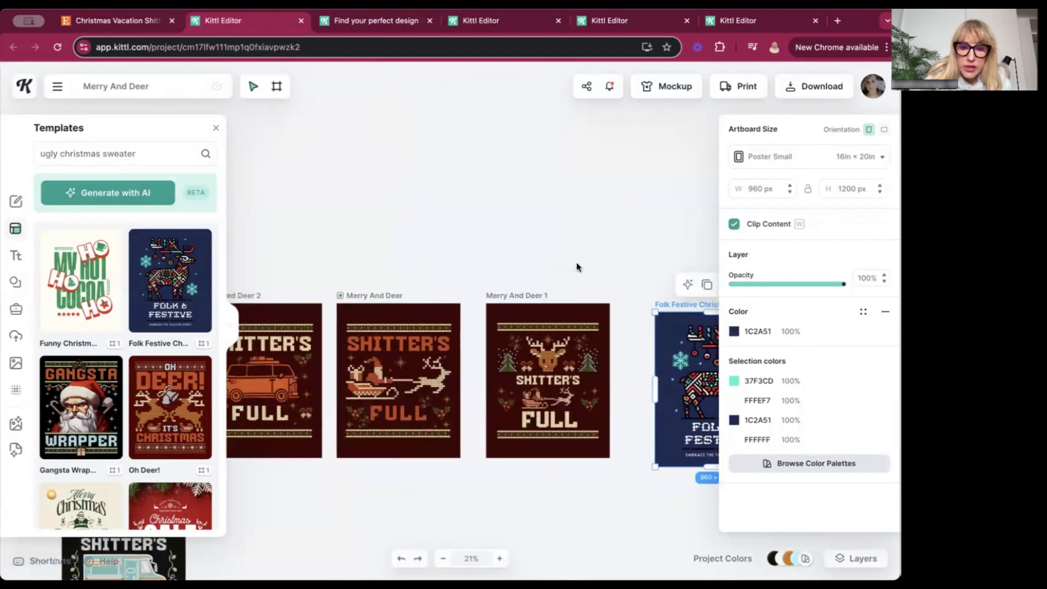
scroll(632, 288, down, 3)
drag(685, 276, 255, 464)
scroll(417, 458, left, 4)
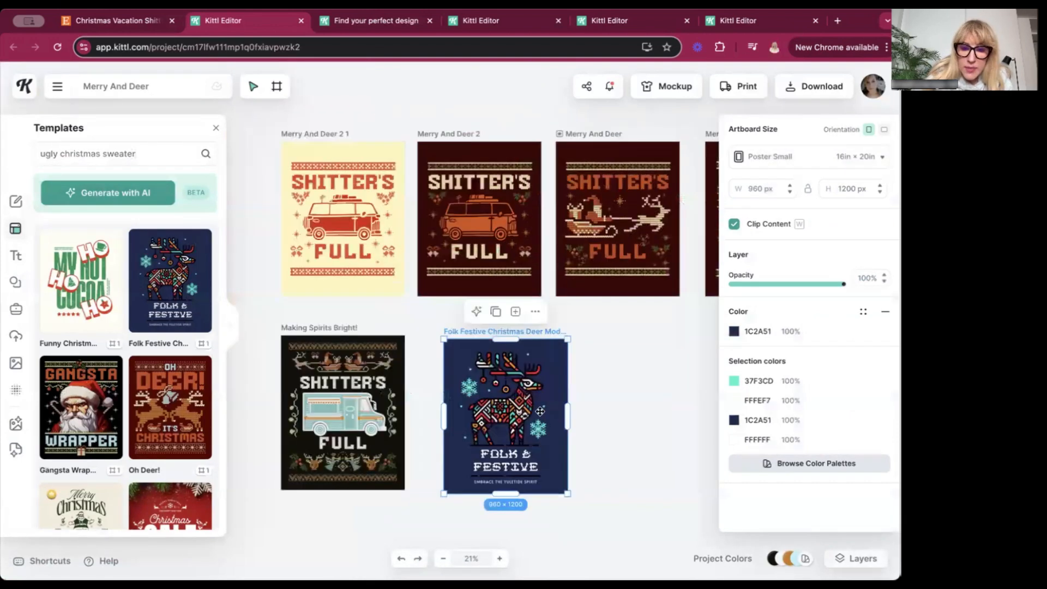
Duplicate the deer illustration, offset the copy toward the artboard's lower right, and delete the original deer.
click(508, 408)
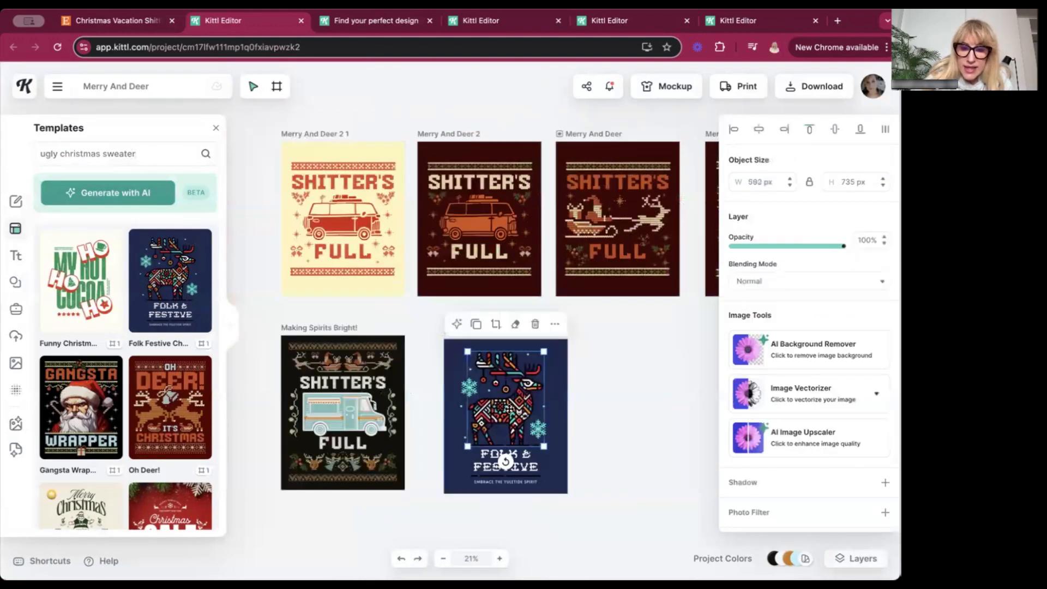
click(477, 325)
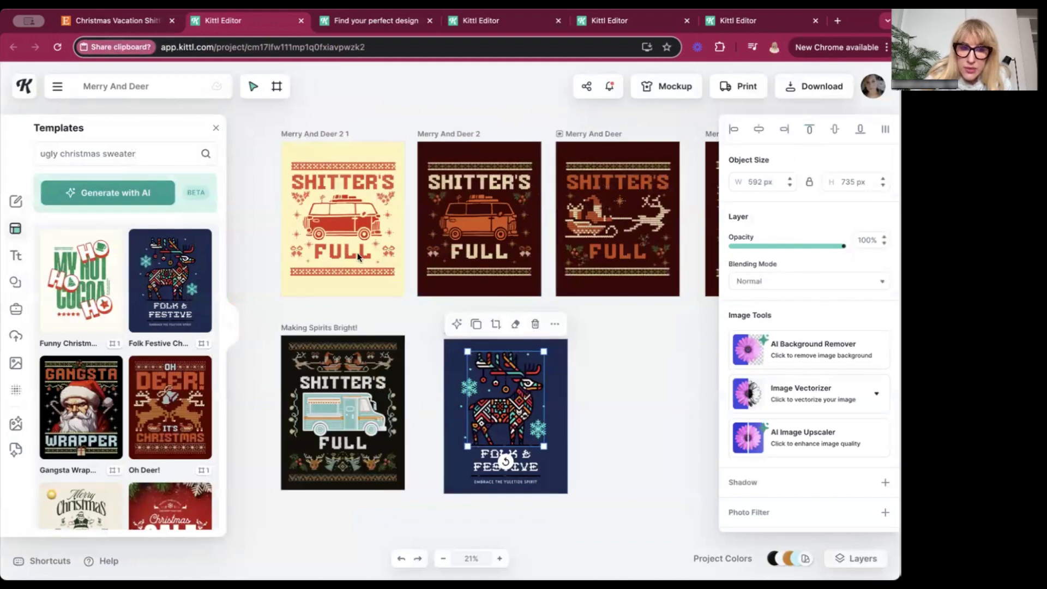
click(227, 142)
drag(534, 387, 589, 418)
click(489, 410)
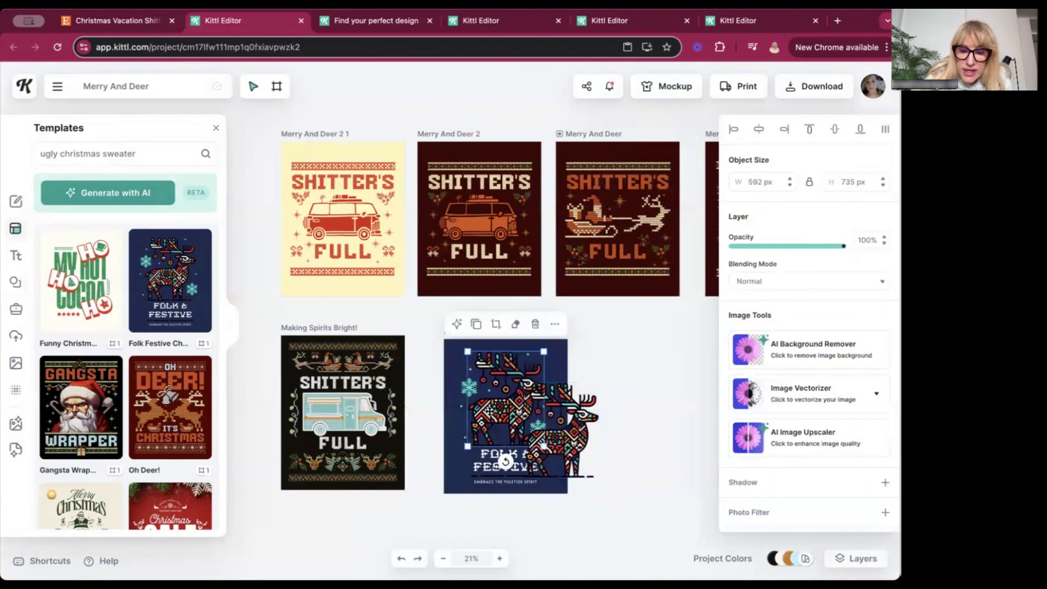
key(Delete)
click(572, 436)
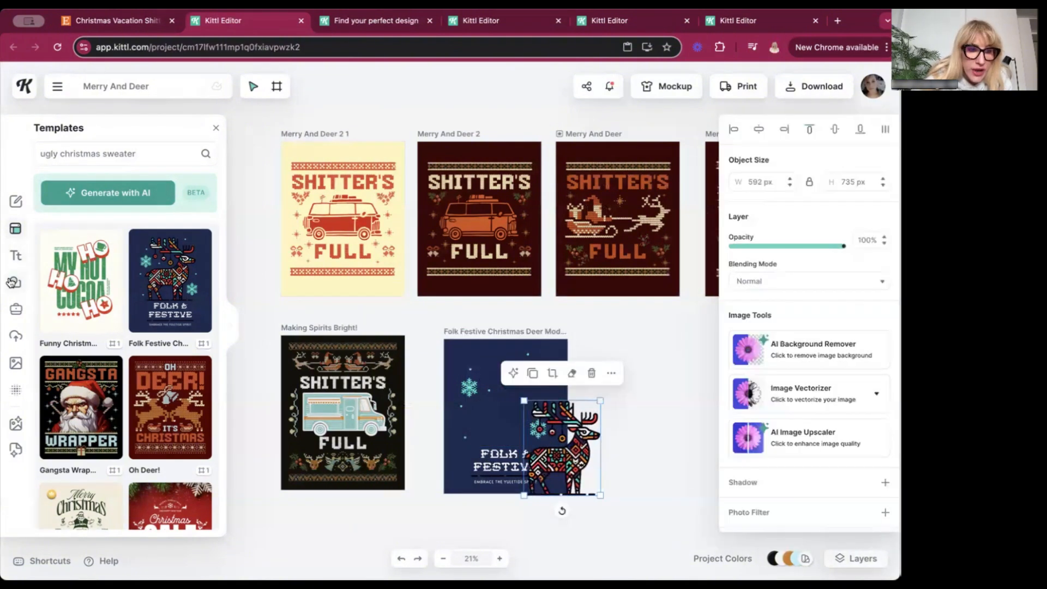
Search the elements for "van", add the black-and-cream camper van to the navy artboard, and scale it to about 814 px wide.
click(16, 282)
click(77, 156)
text(van)
key(Return)
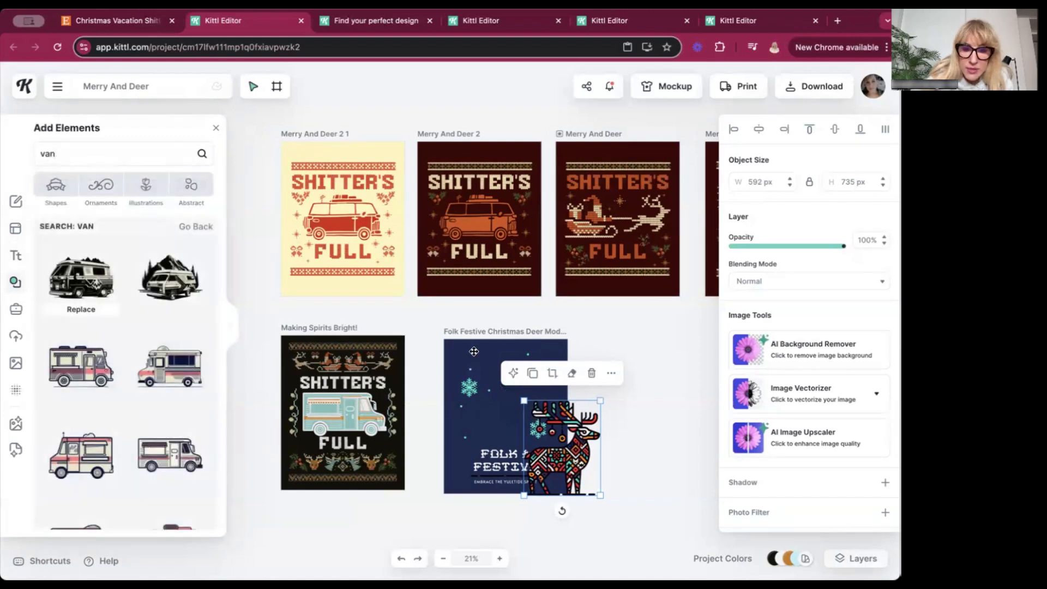
drag(497, 338, 532, 414)
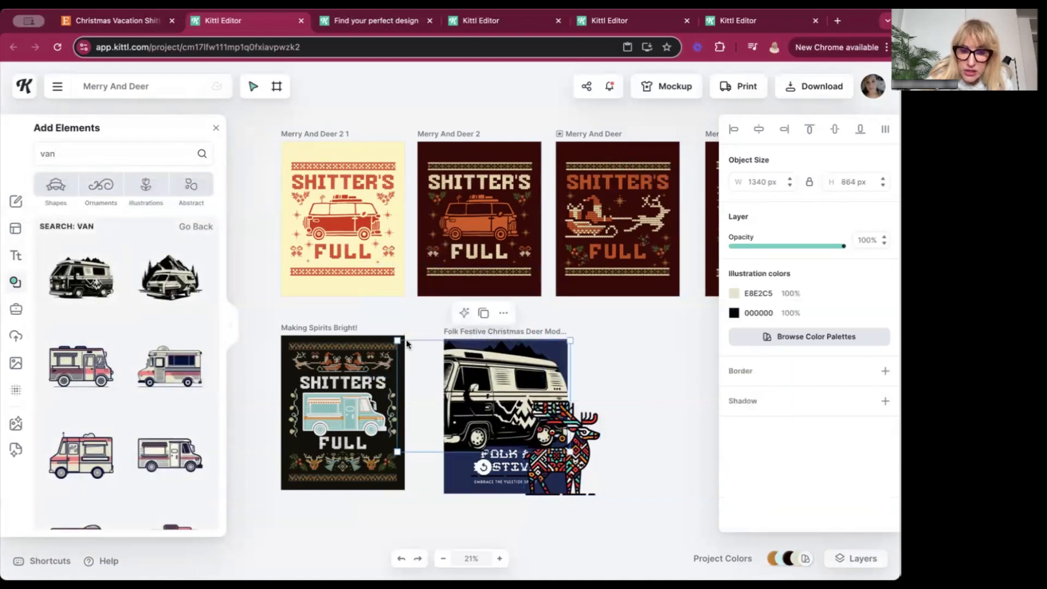
drag(397, 340, 484, 367)
drag(508, 413, 503, 398)
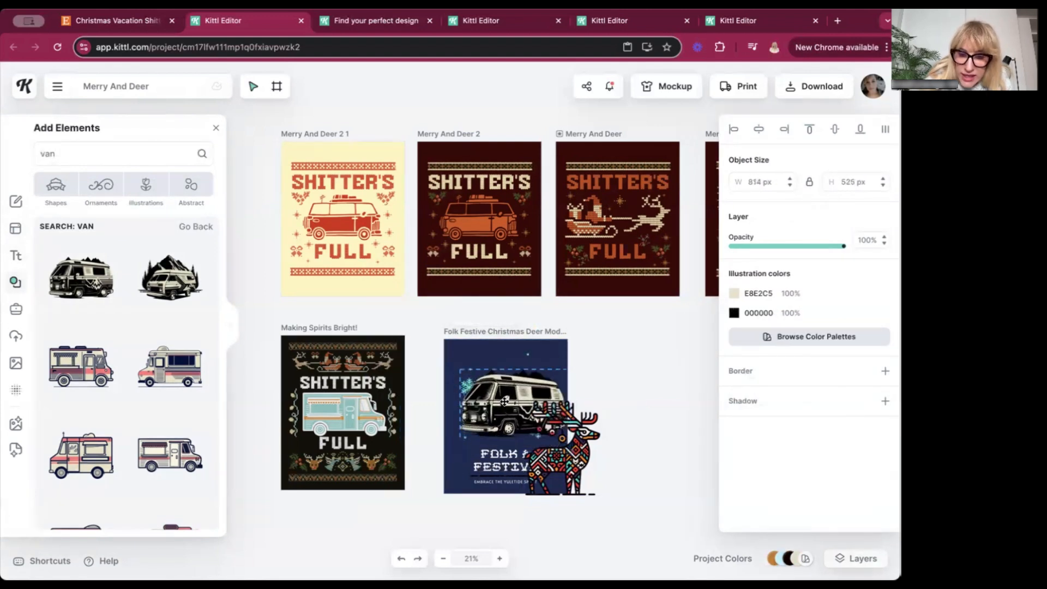
Delete the remaining deer copy and move the camper van lower on the navy artboard.
click(574, 465)
double_click(582, 451)
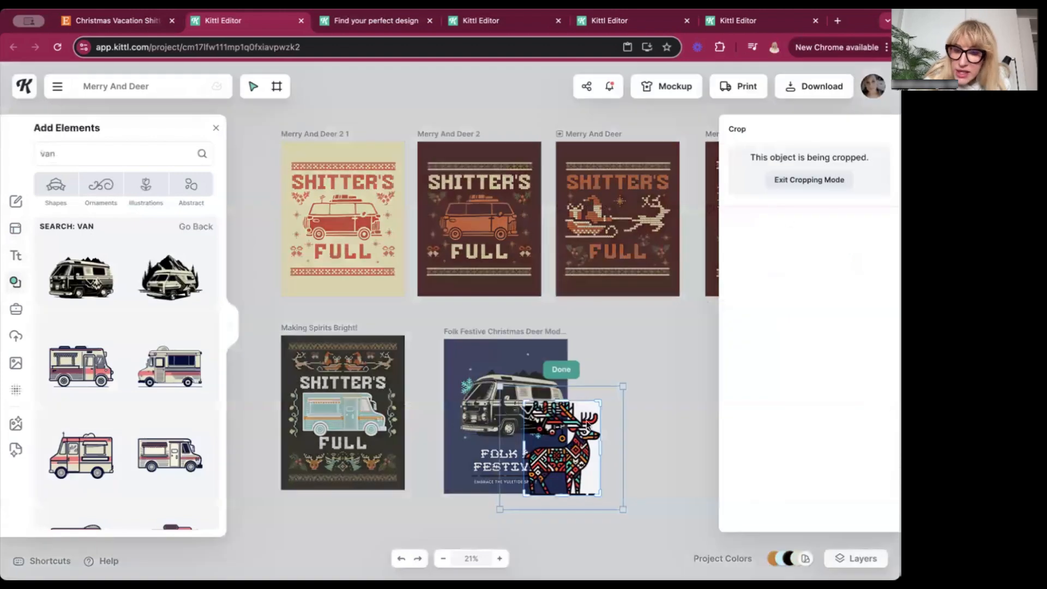
click(682, 398)
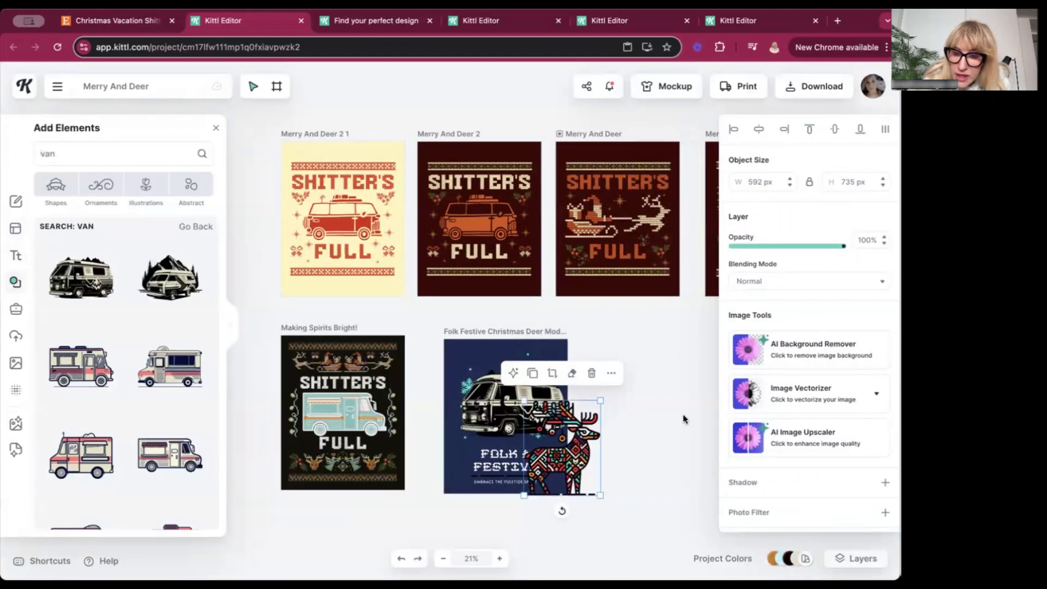
drag(578, 461, 527, 437)
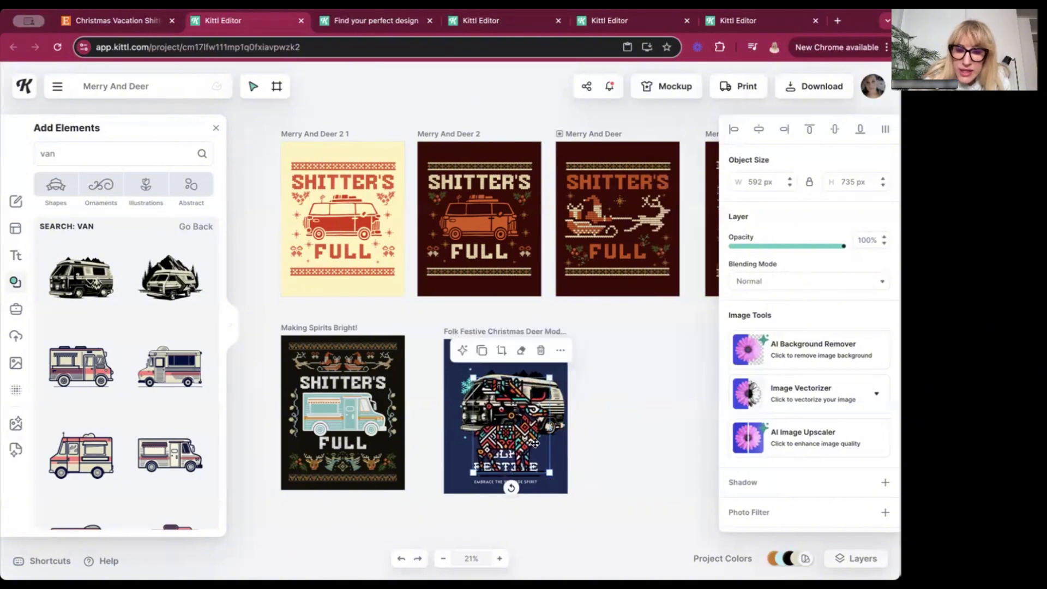
click(576, 453)
click(582, 442)
click(586, 439)
click(523, 435)
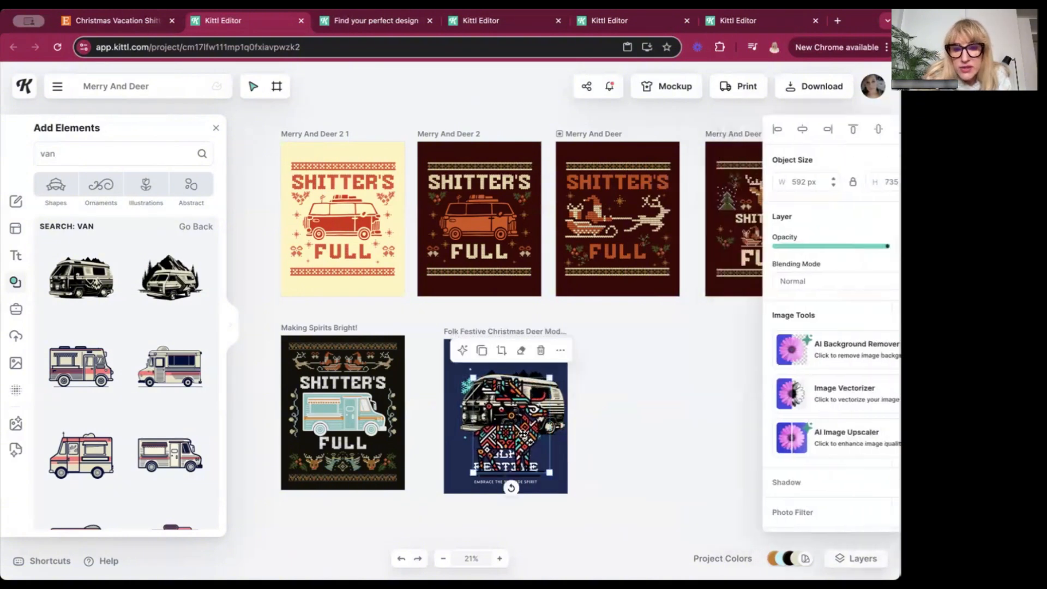
key(Delete)
click(521, 428)
drag(521, 427, 515, 457)
Recolour the cream parts of the camper van to 37F3CD, copied from the snowflakes.
click(474, 388)
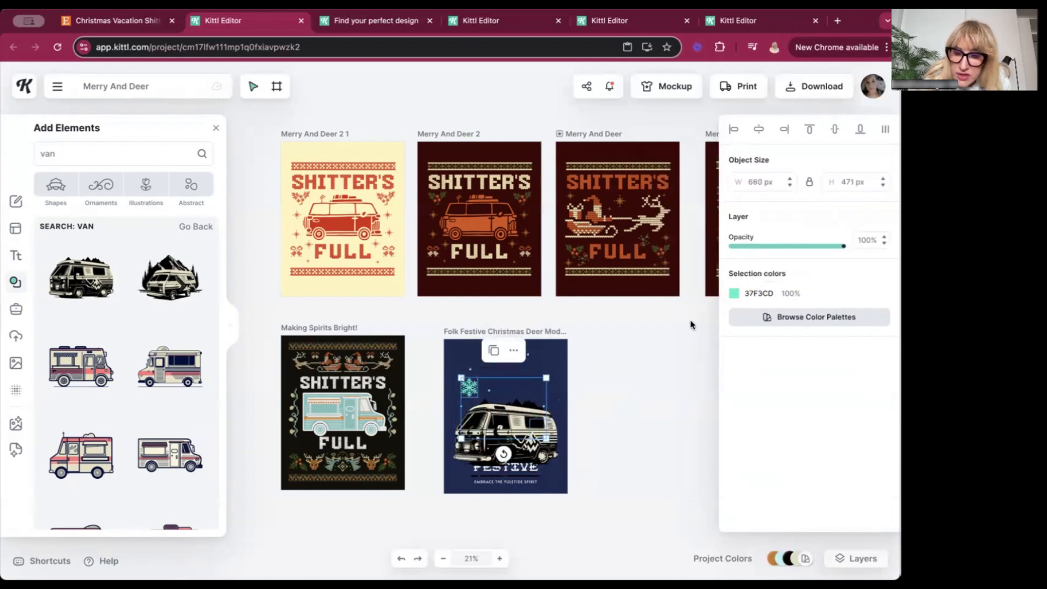
click(775, 292)
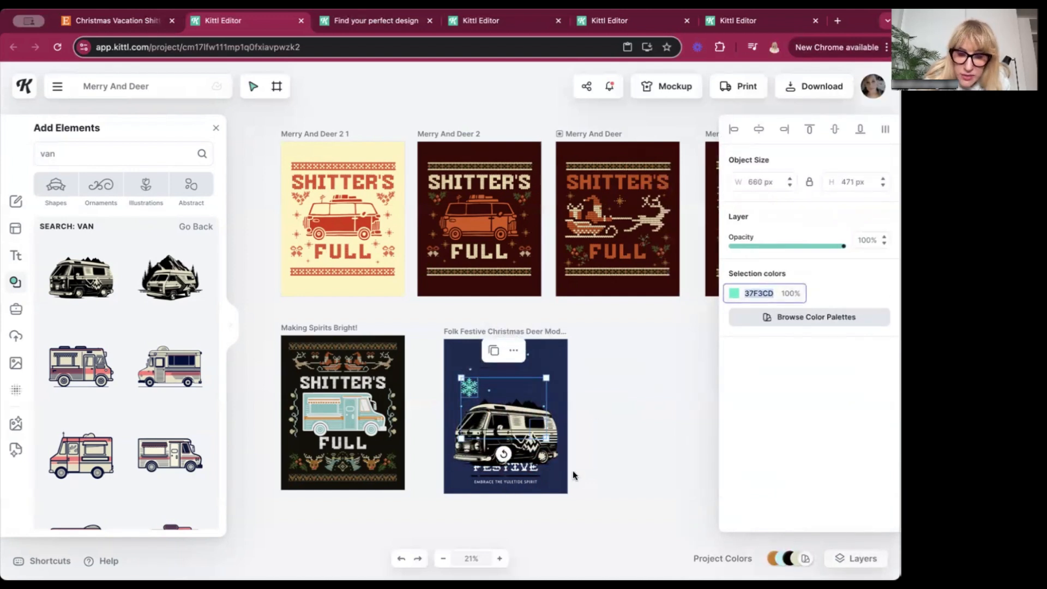
click(551, 455)
key(Return)
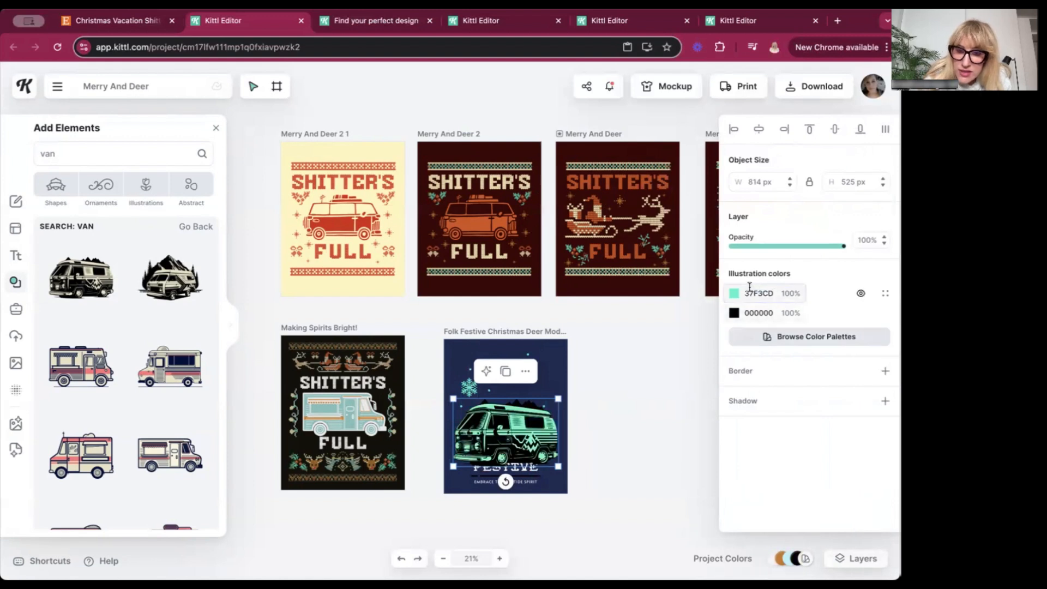
Ungroup the two snowflakes and place them in the upper left and upper right corners of the navy artboard.
click(638, 340)
drag(470, 387, 456, 355)
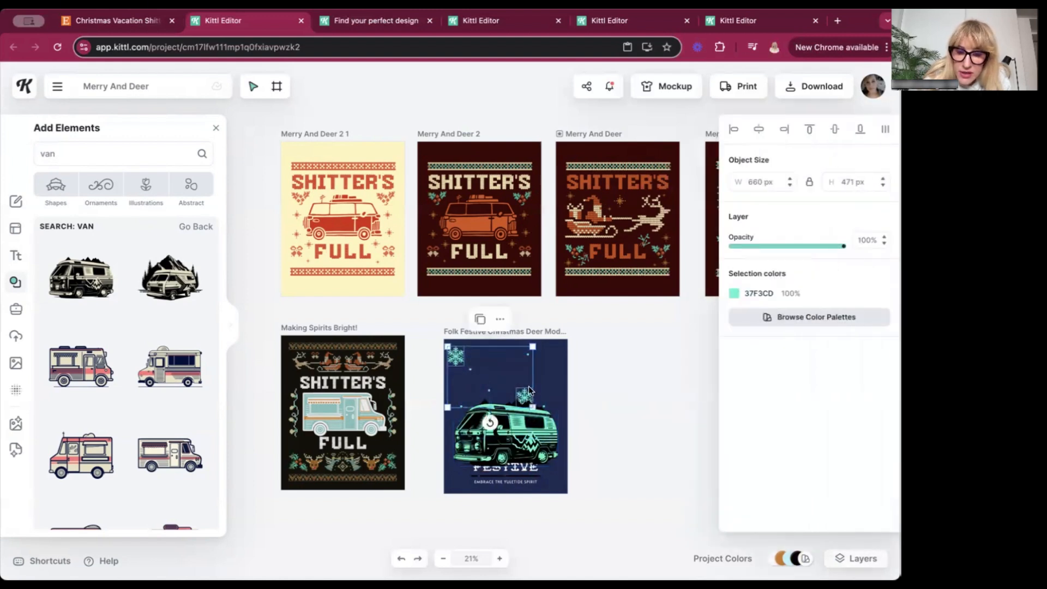
click(557, 391)
drag(524, 399, 545, 390)
click(528, 311)
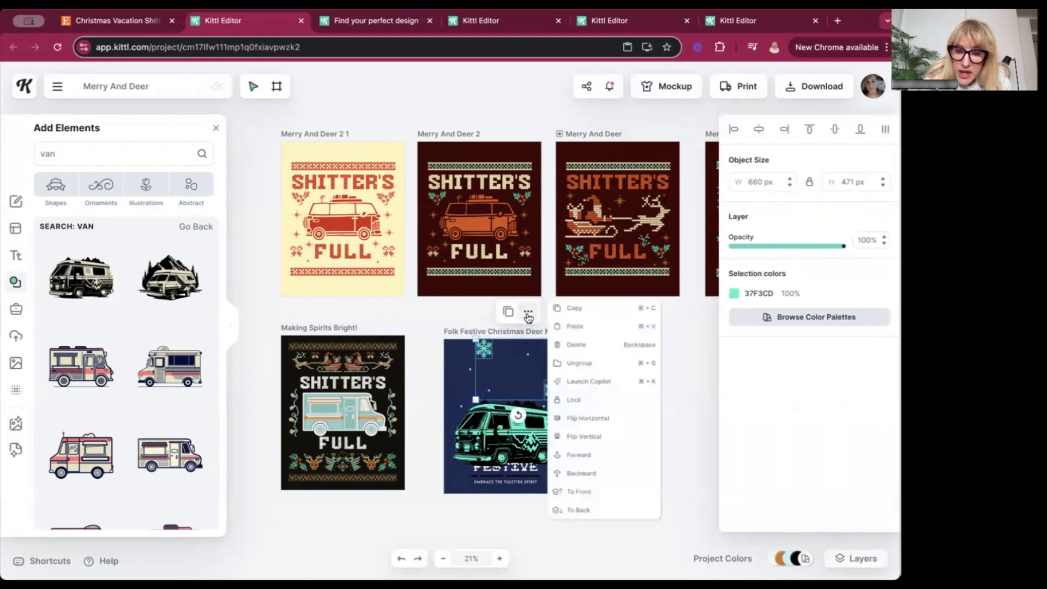
click(575, 365)
click(457, 352)
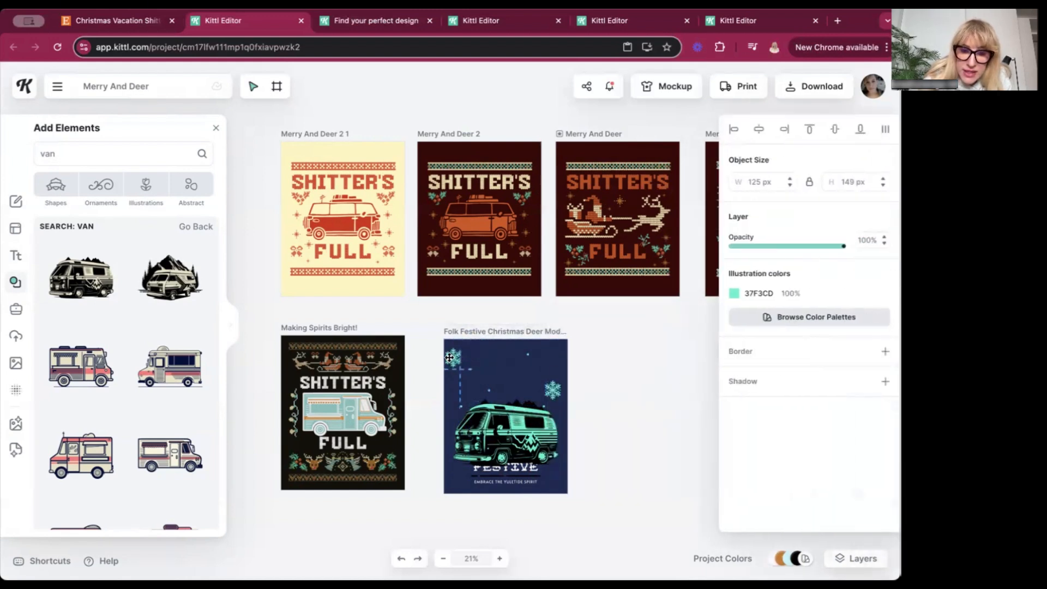
drag(555, 392, 554, 365)
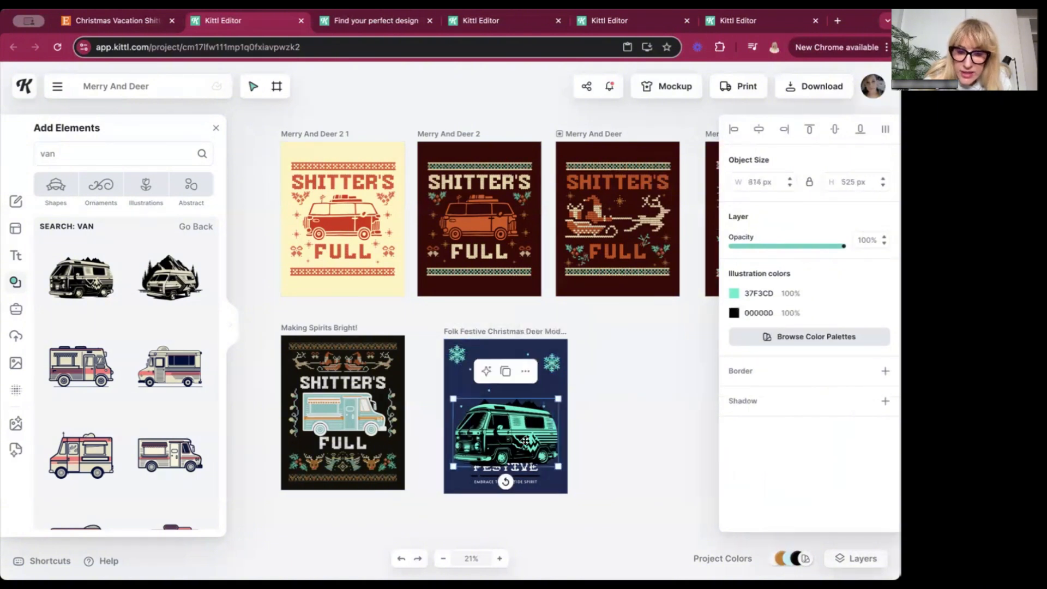
Move the camper van up and replace the FOLK & FESTIVE heading with SHITTERS FULL.
drag(522, 412, 522, 388)
click(532, 460)
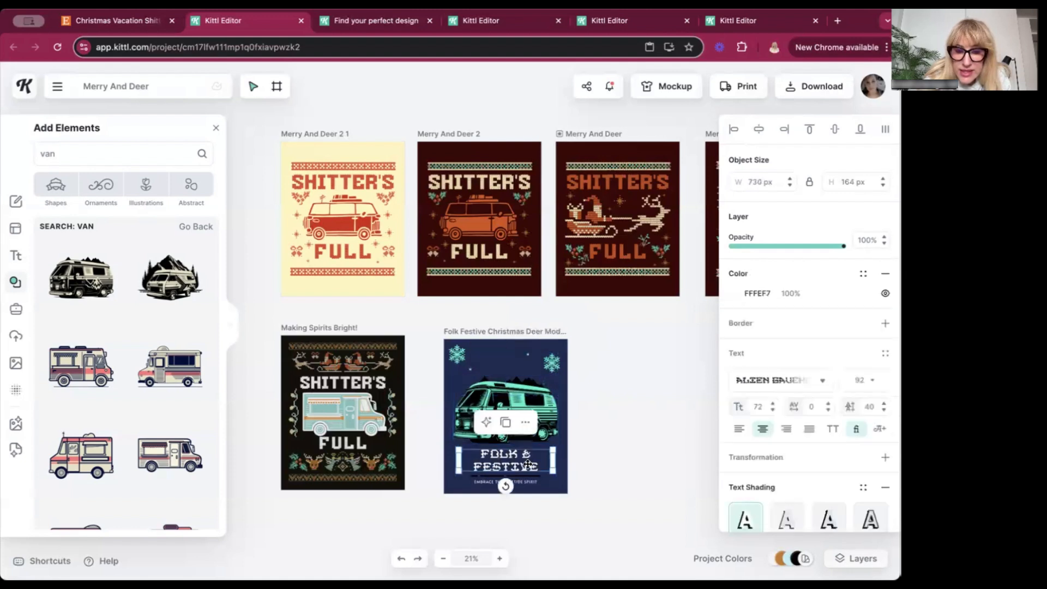
drag(543, 467, 476, 456)
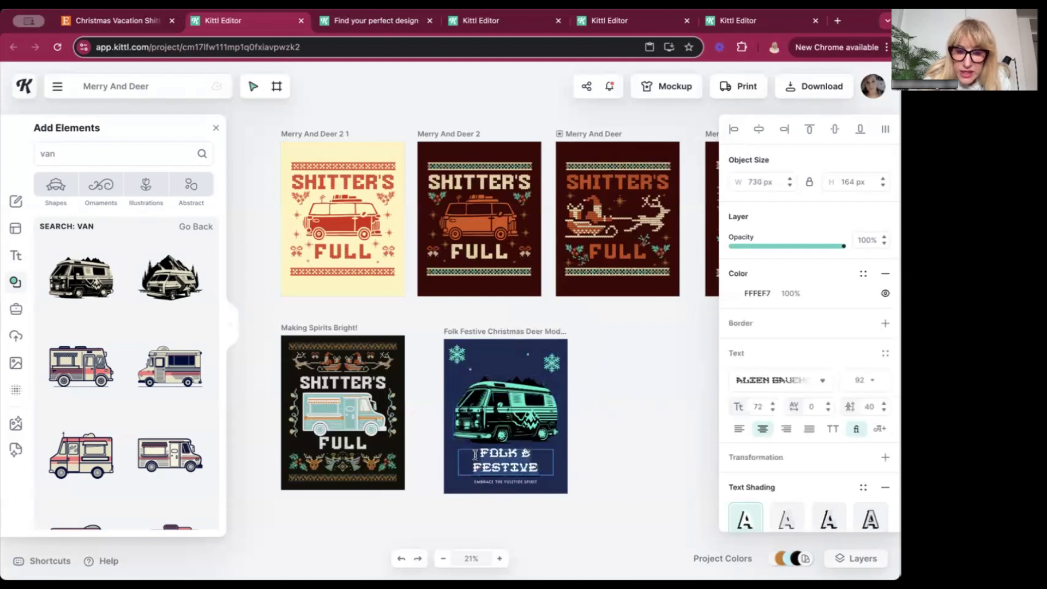
text(SHITTER'S FULL)
Delete the EMBRACE THE YULETIDE SPIRIT tagline below the heading.
click(540, 484)
click(527, 483)
key(Delete)
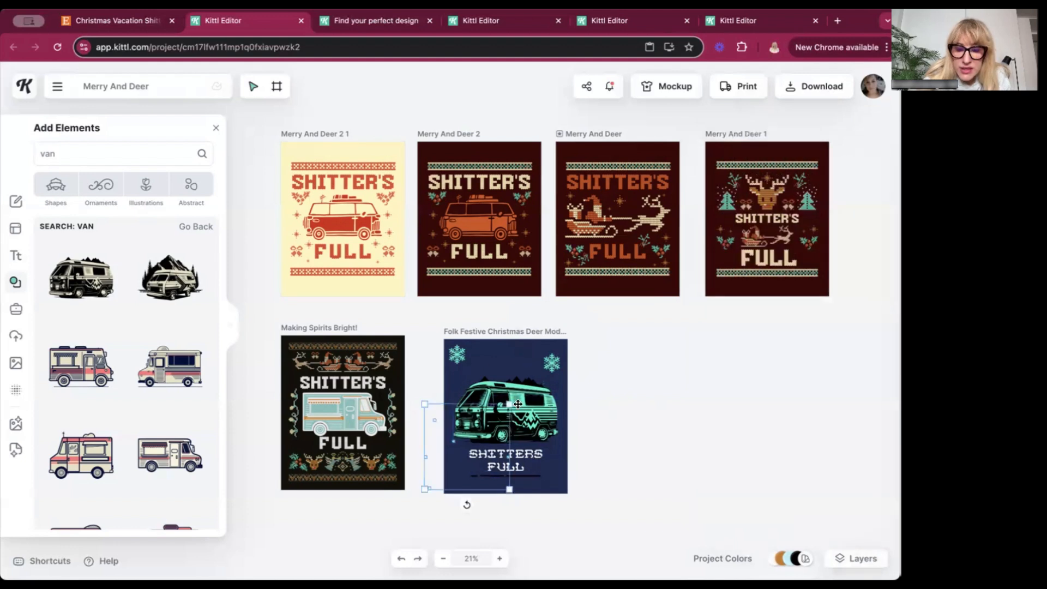
Nudge the upper left snowflake inward and place snowflake copies in the two lower corners of the navy artboard.
click(458, 358)
drag(458, 361, 464, 369)
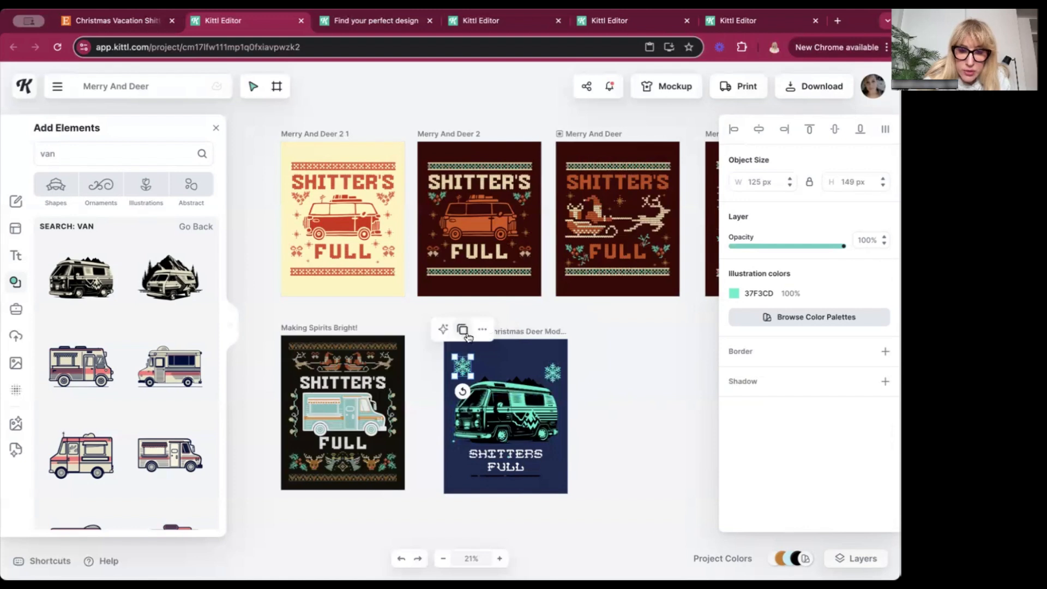
key(super+v)
drag(461, 376, 462, 472)
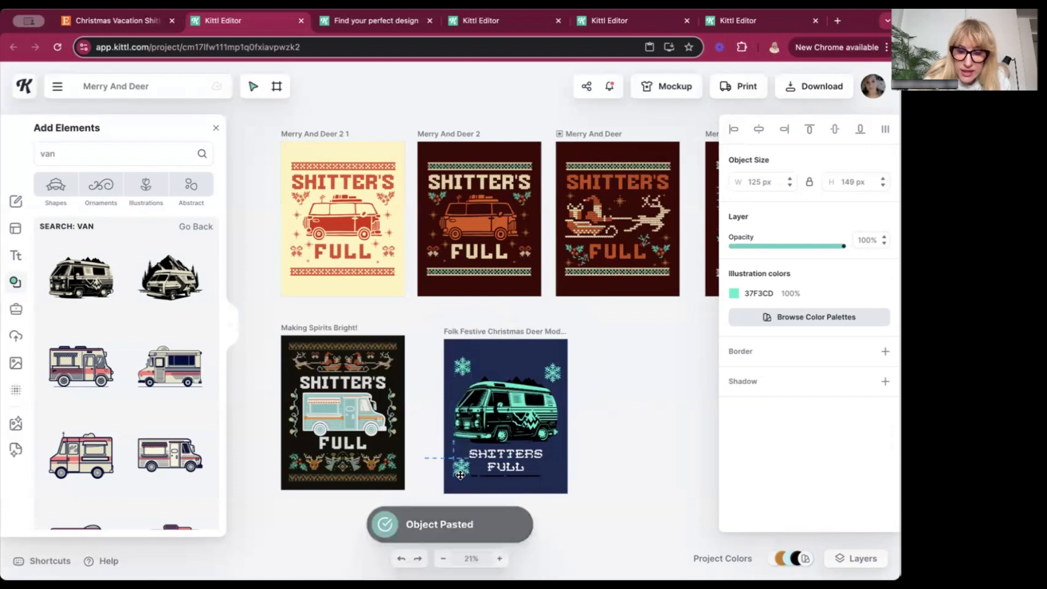
click(553, 372)
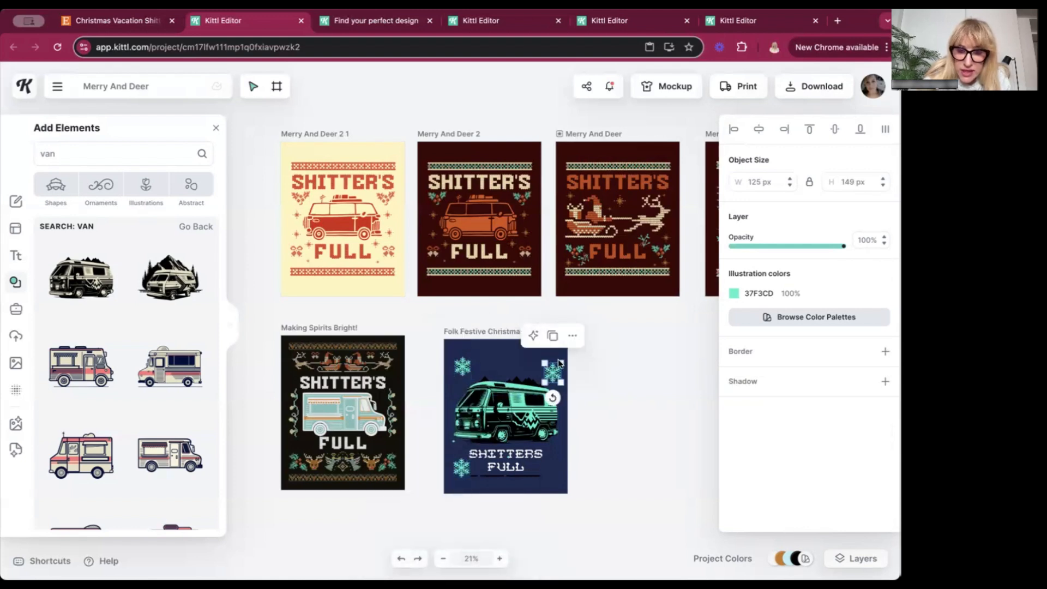
key(super+v)
drag(560, 364, 558, 465)
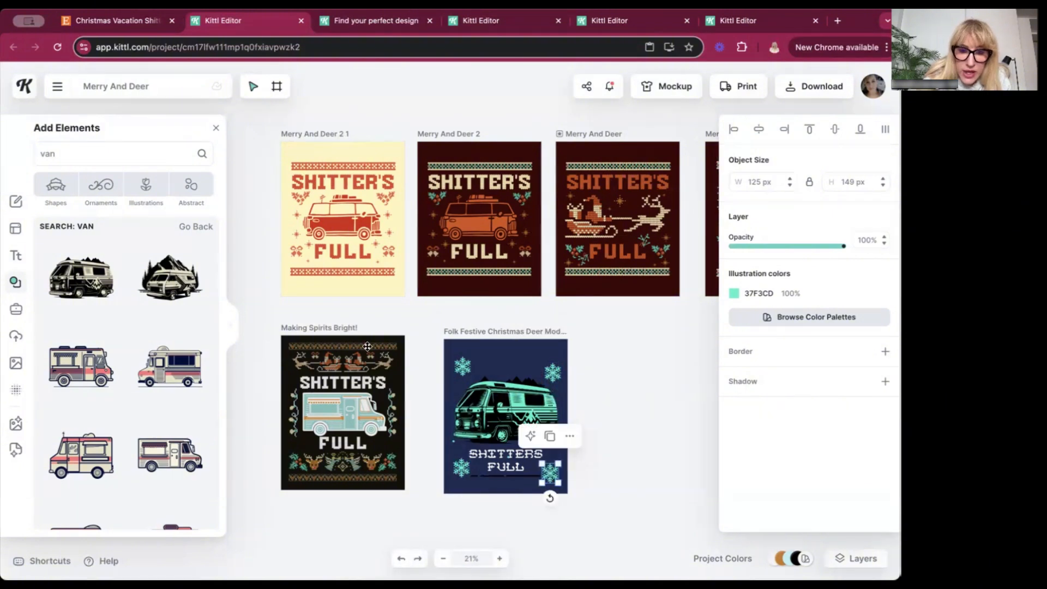
Copy the patterned top border from Merry And Deer 2 and place it along the top of the navy artboard.
click(487, 166)
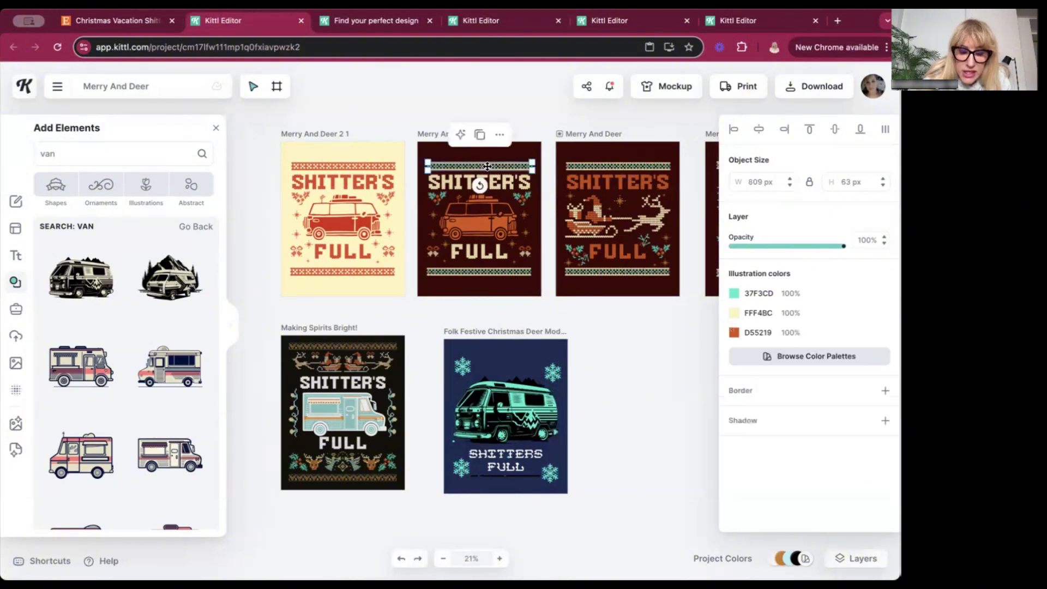
click(504, 349)
key(super+v)
drag(506, 167, 538, 334)
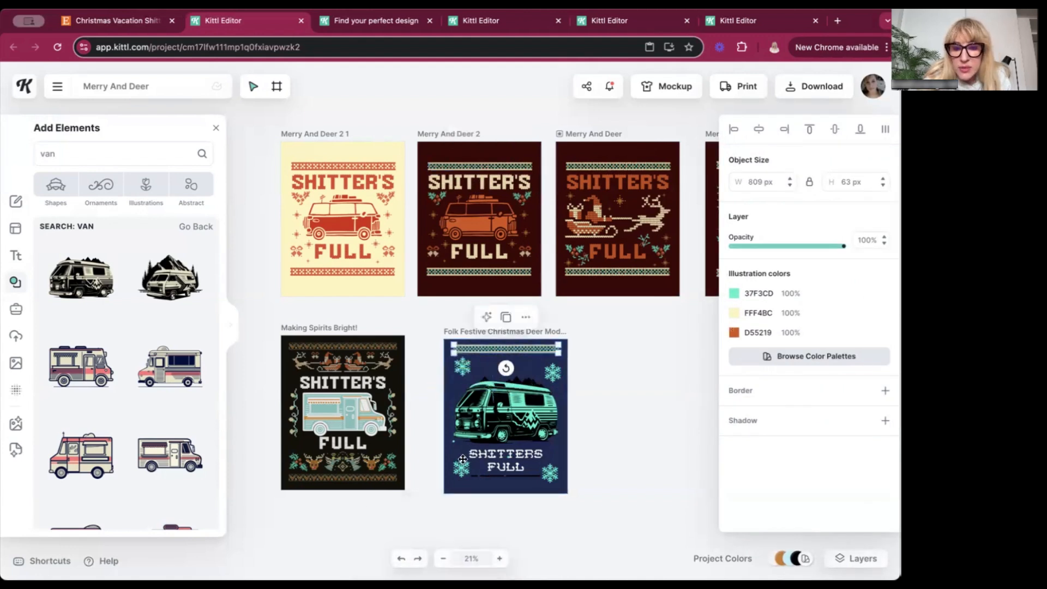
Nudge the two lower snowflakes upward on the navy artboard and delete the leftover thin line below the SHITTERS FULL text.
drag(460, 464, 458, 458)
drag(550, 470, 553, 456)
click(530, 483)
click(532, 477)
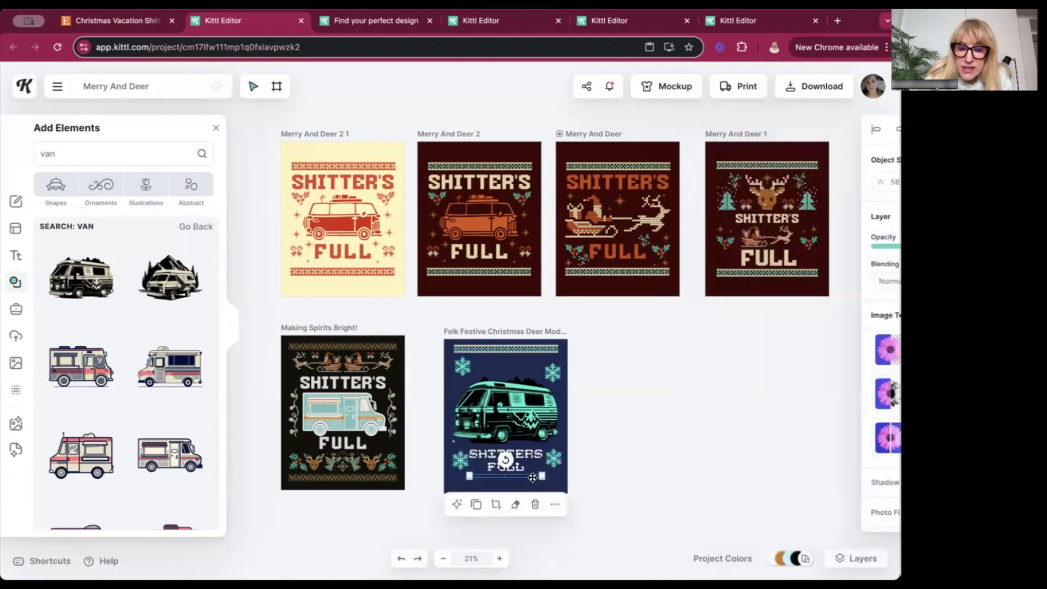
key(BackSpace)
Copy the navy artboard's patterned top border and place the copy along its bottom edge.
click(519, 334)
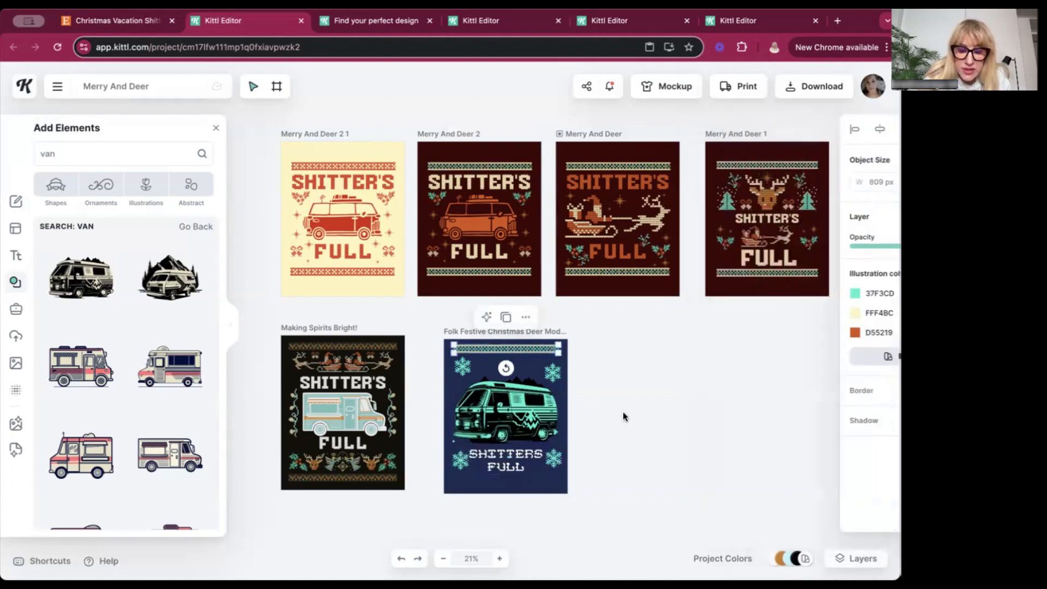
click(629, 489)
key(super+v)
drag(535, 351, 532, 482)
click(598, 480)
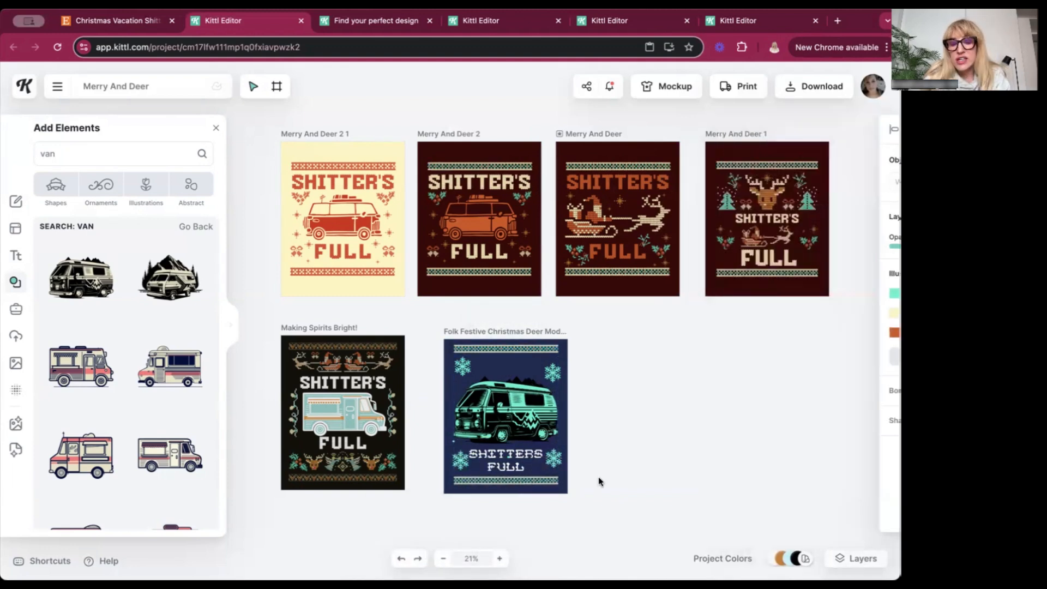
Examine the navy van artboard up close and compare it with the other sweater design artboards.
click(498, 558)
click(501, 558)
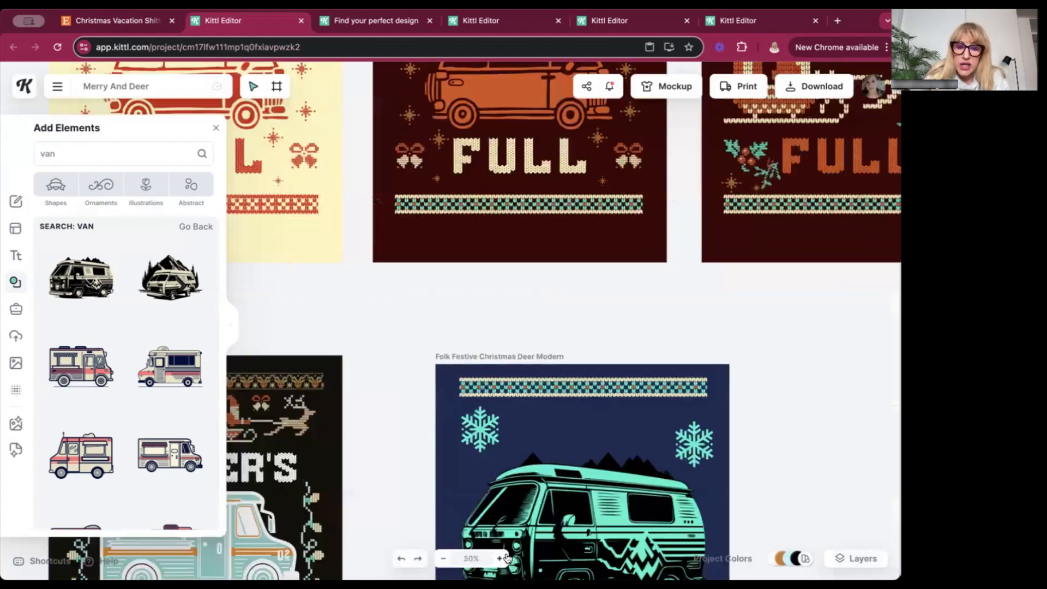
scroll(616, 460, down, 8)
scroll(708, 364, up, 4)
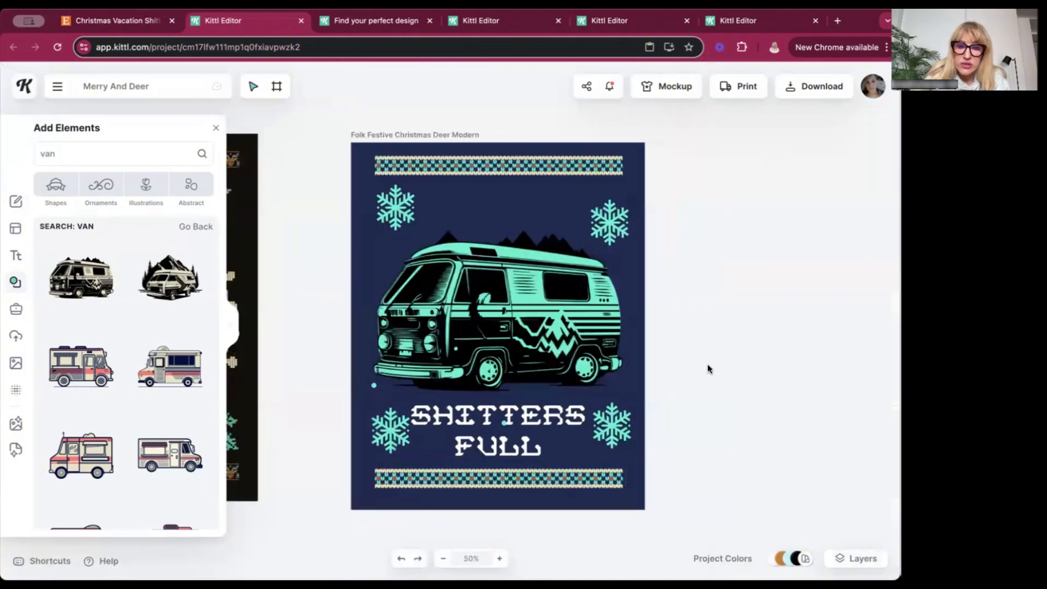
scroll(728, 347, left, 5)
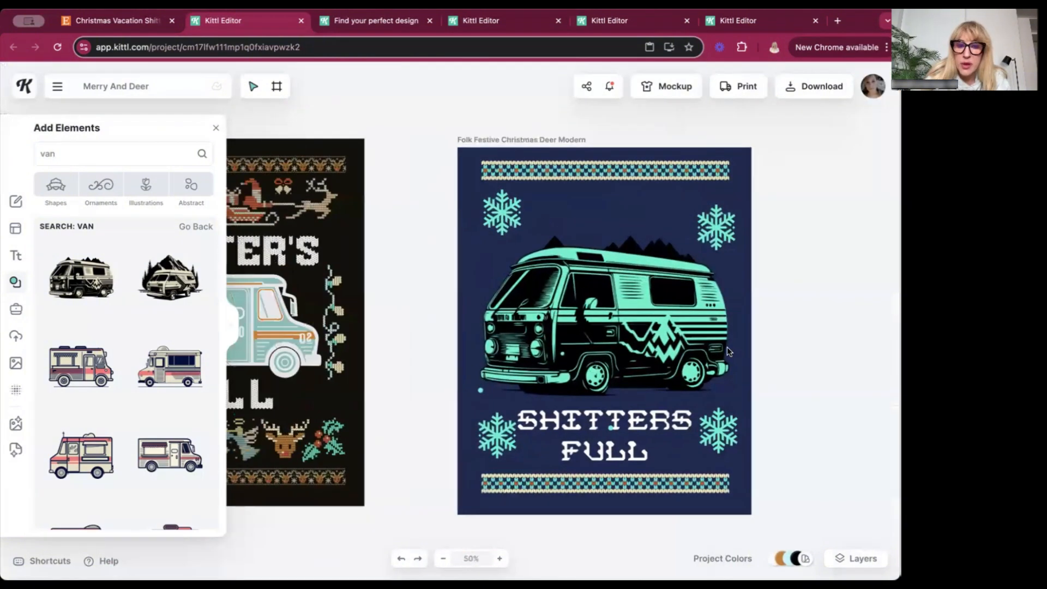
scroll(727, 349, left, 3)
scroll(728, 349, up, 8)
scroll(727, 350, right, 6)
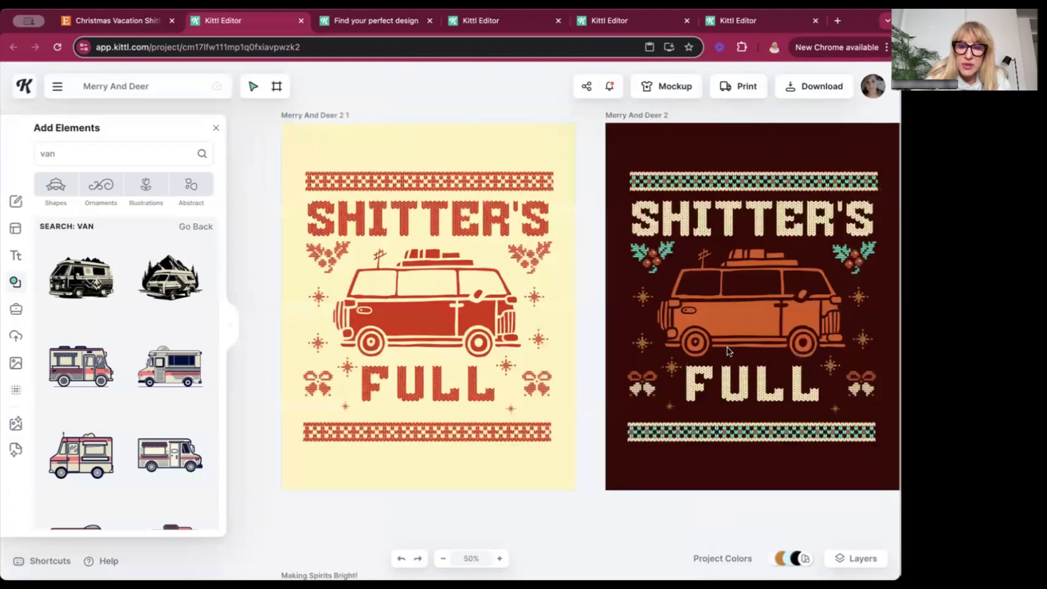
scroll(728, 351, right, 8)
scroll(728, 351, up, 1)
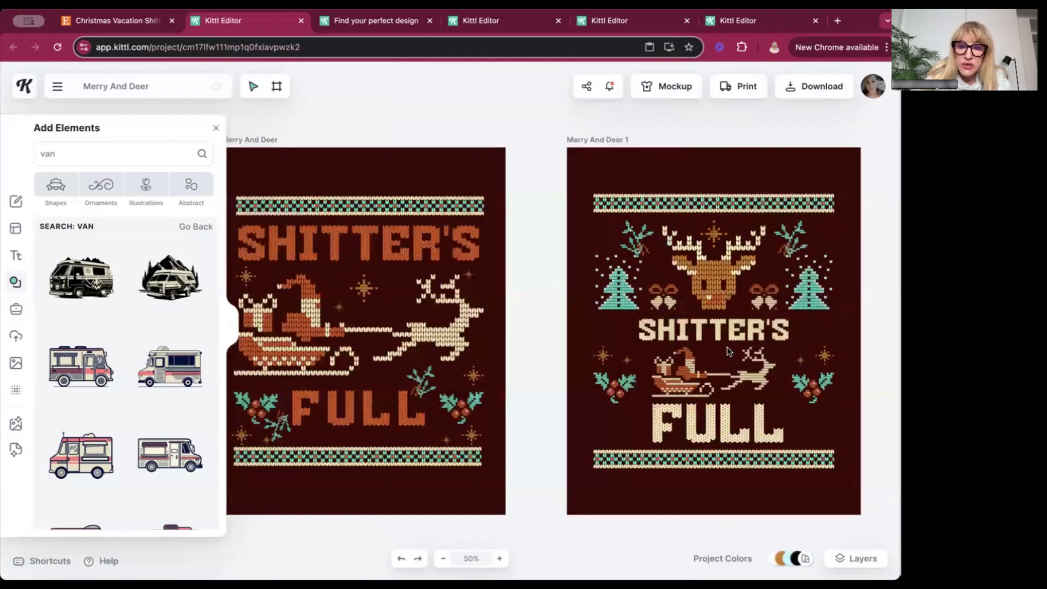
scroll(659, 378, down, 8)
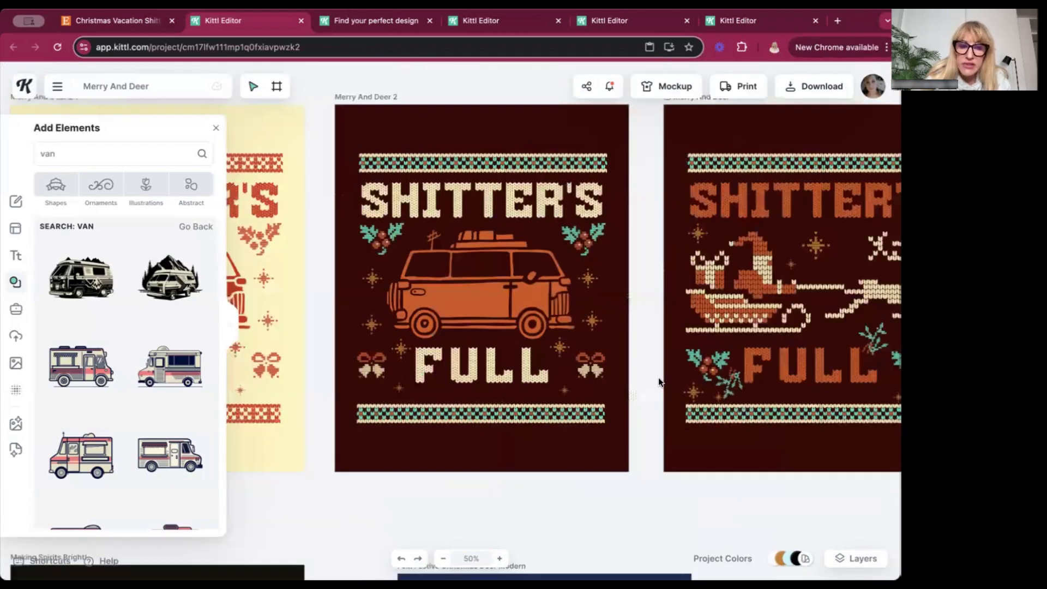
scroll(658, 377, left, 3)
scroll(469, 399, left, 1)
Search the templates for ugly sweater and browse the designs.
click(16, 203)
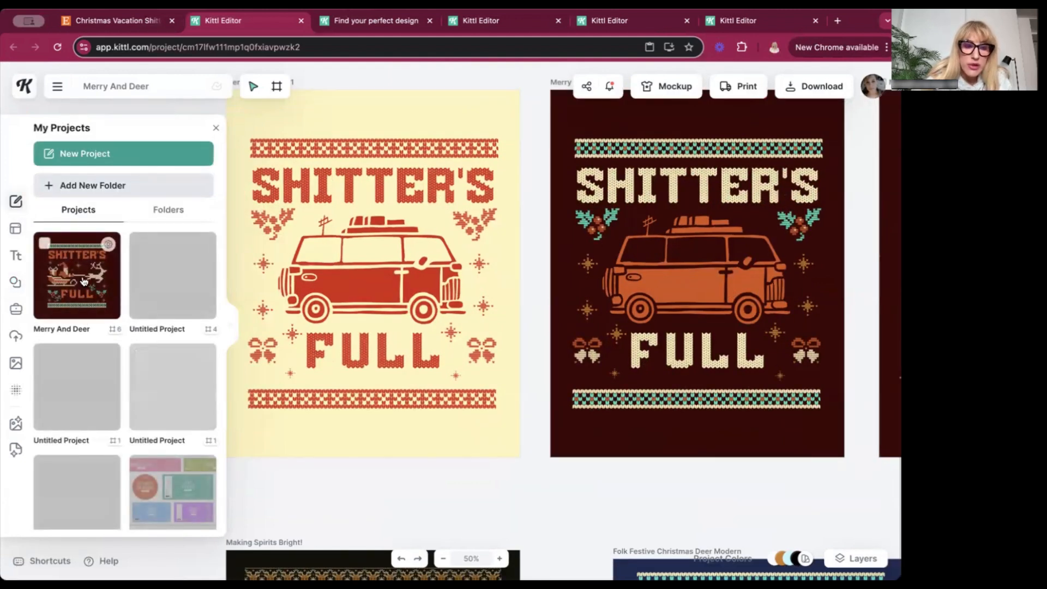
click(16, 229)
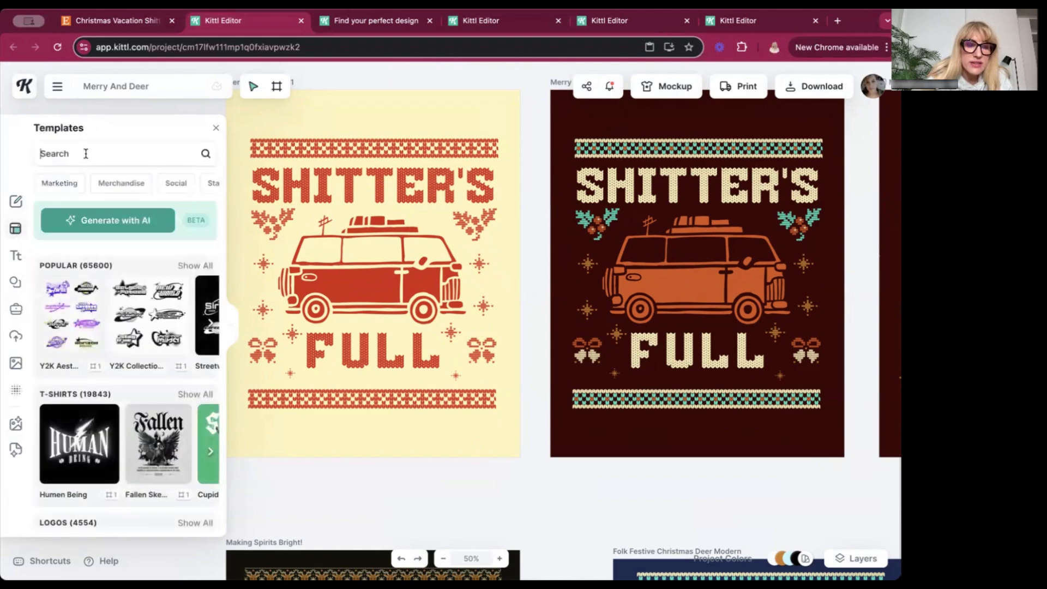
text(ugly)
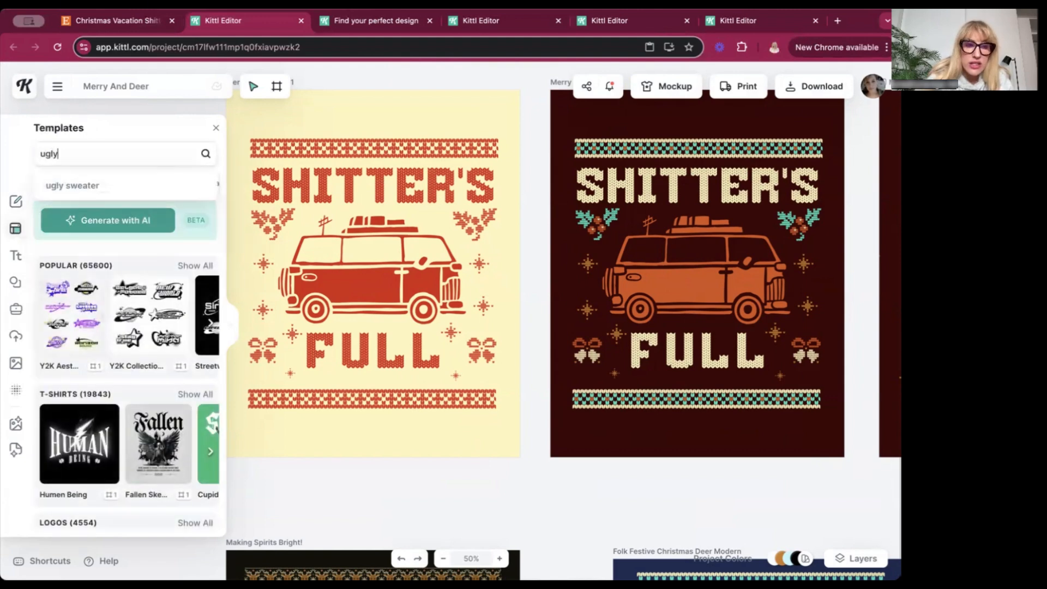
text( s)
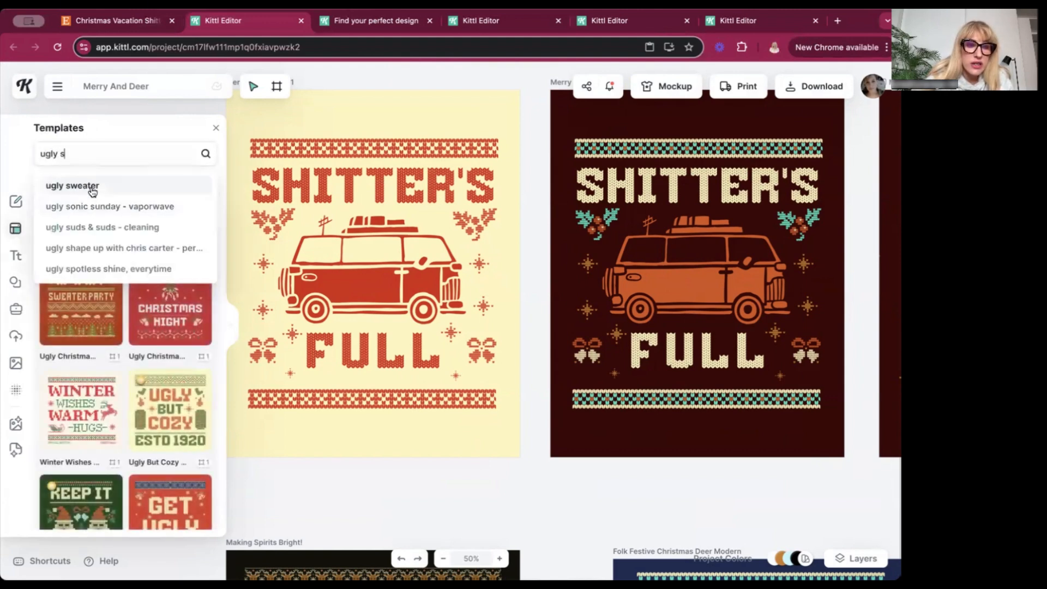
click(89, 187)
scroll(163, 382, down, 3)
scroll(207, 403, up, 5)
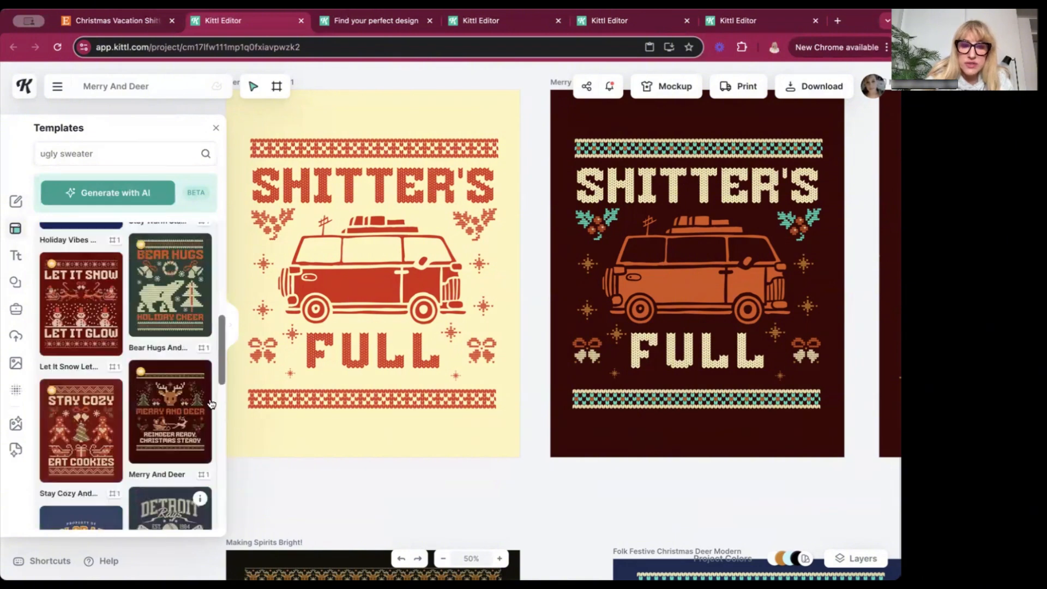
Move the SHITTERS FULL text on the navy artboard up over the van area to clear the teal dot beneath it.
scroll(436, 365, right, 5)
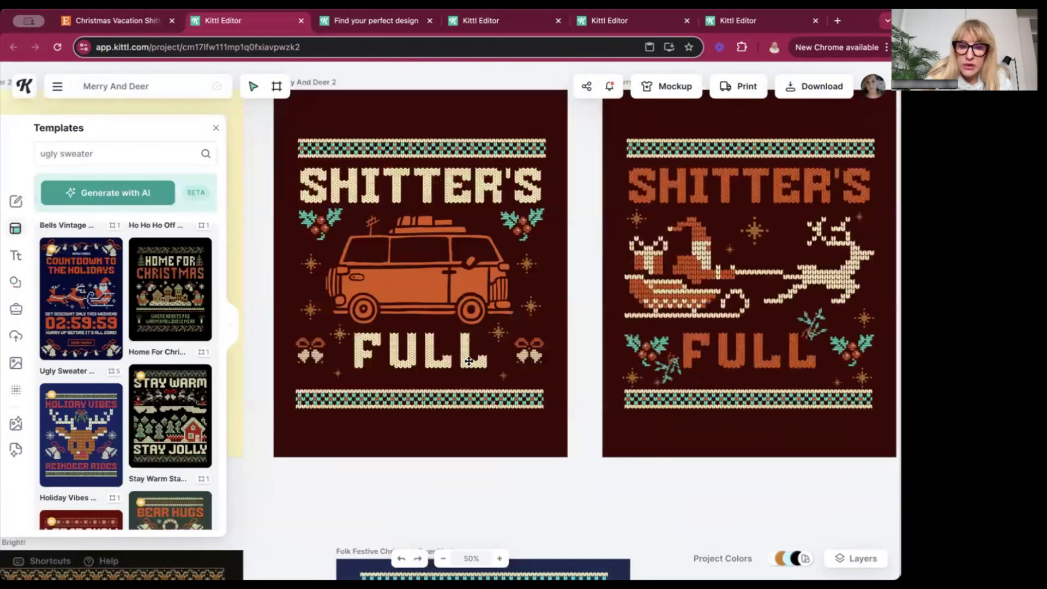
scroll(469, 362, down, 5)
scroll(469, 361, right, 5)
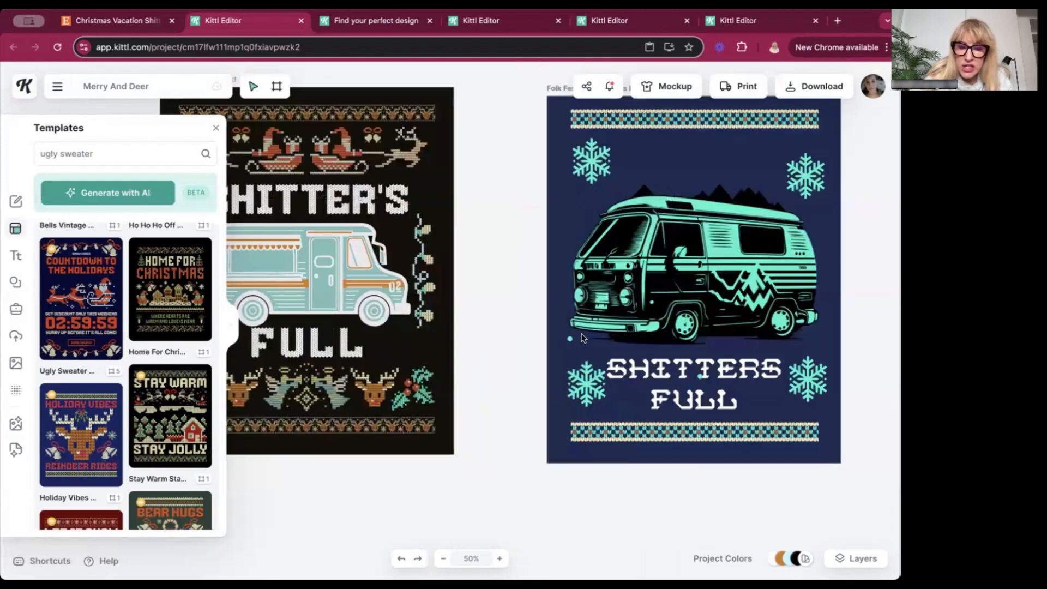
scroll(625, 466, up, 2)
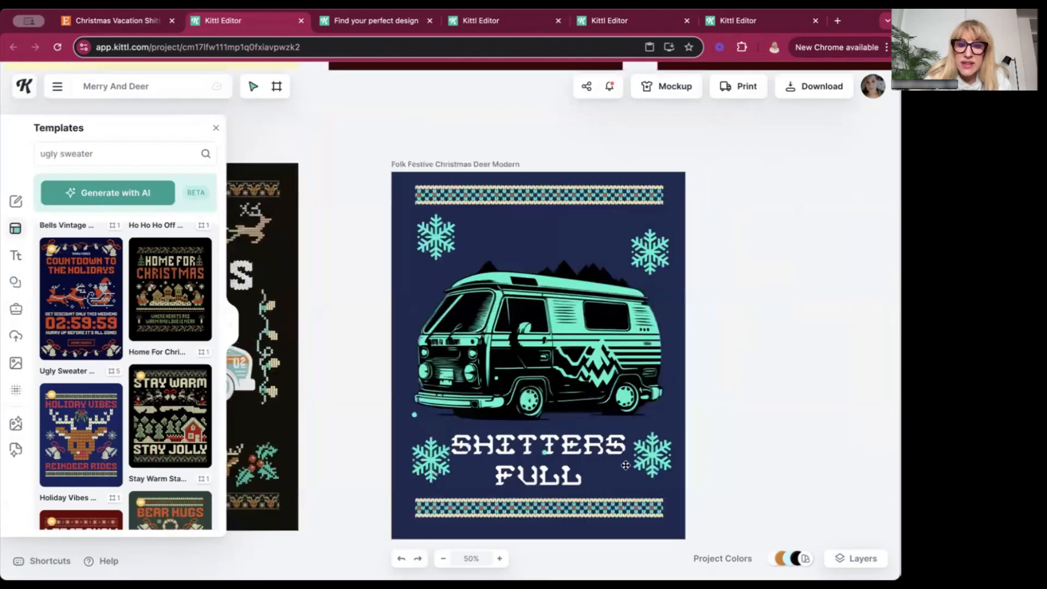
click(566, 448)
drag(565, 449, 578, 386)
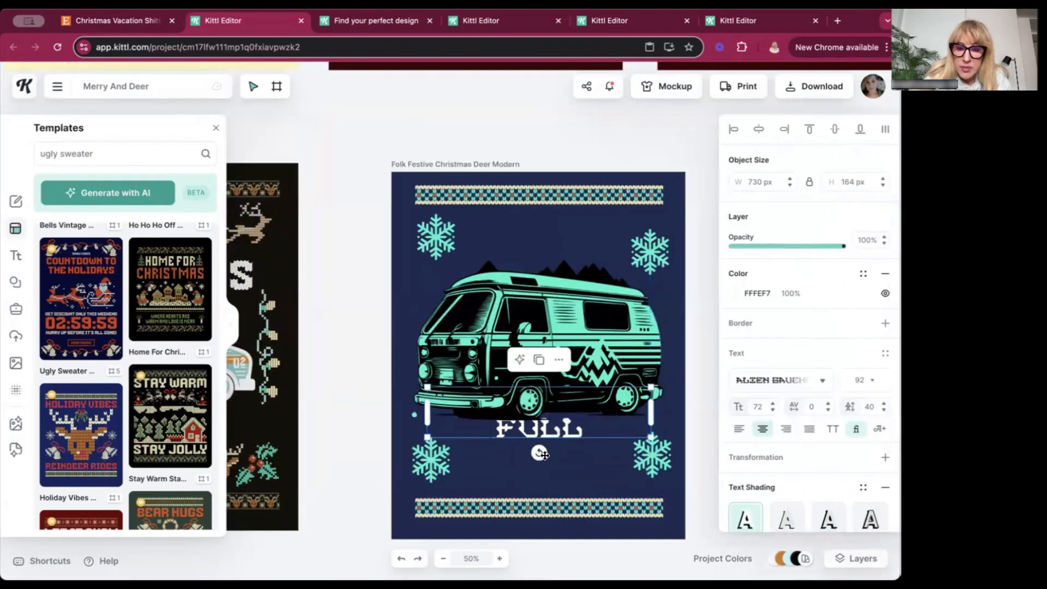
click(578, 386)
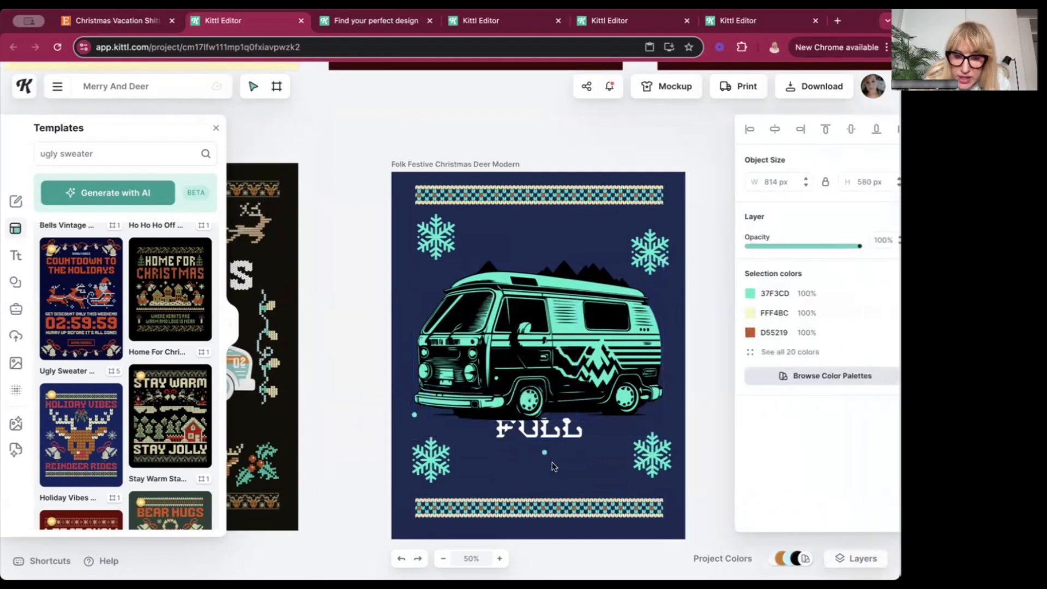
Ungroup the small teal dots, placing one above the van, and move the SHITTERS FULL text back between the lower snowflakes.
drag(550, 431, 582, 455)
click(507, 450)
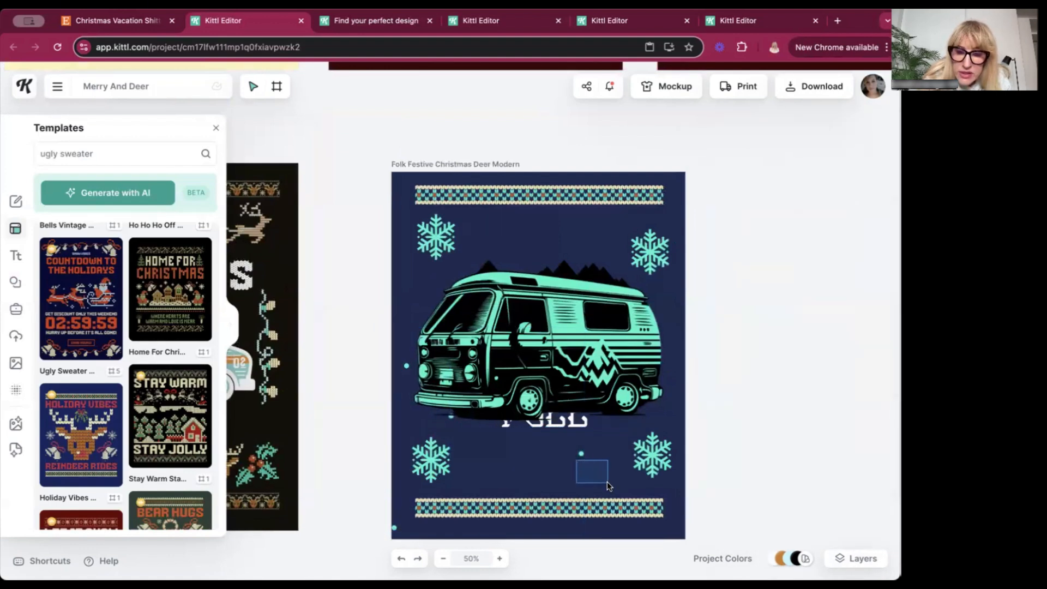
click(580, 455)
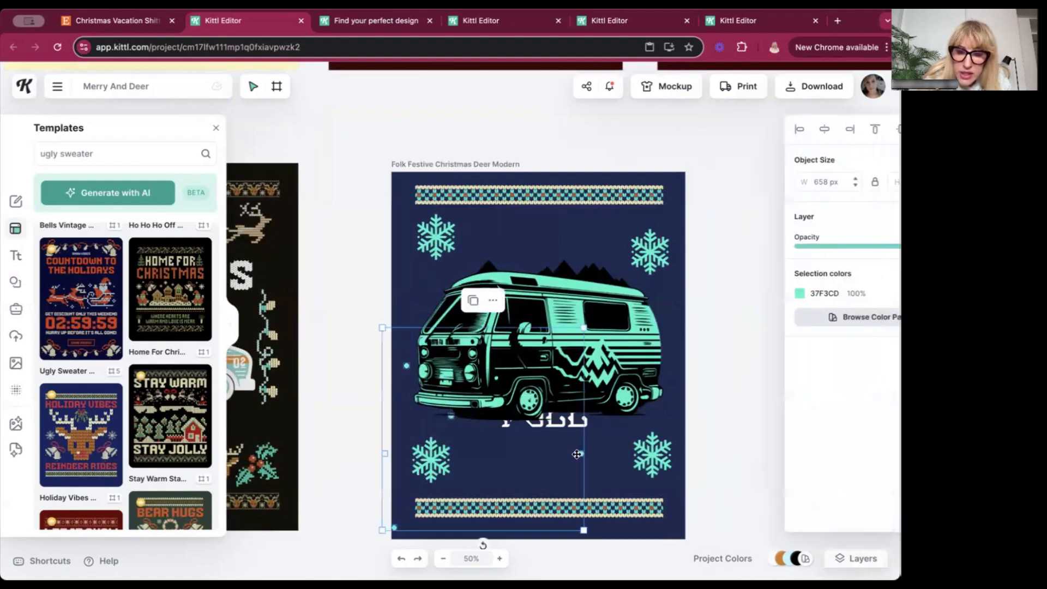
click(491, 306)
click(562, 353)
drag(581, 454, 594, 238)
drag(566, 419, 564, 474)
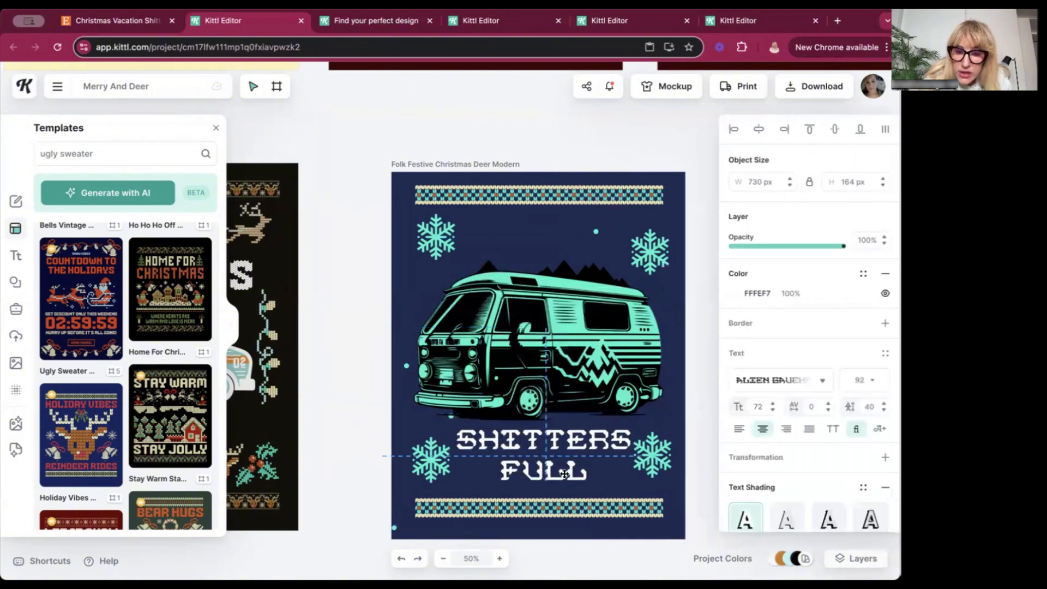
Scatter the loose teal dots around the upper left snowflake and just above the lower left snowflake.
click(407, 366)
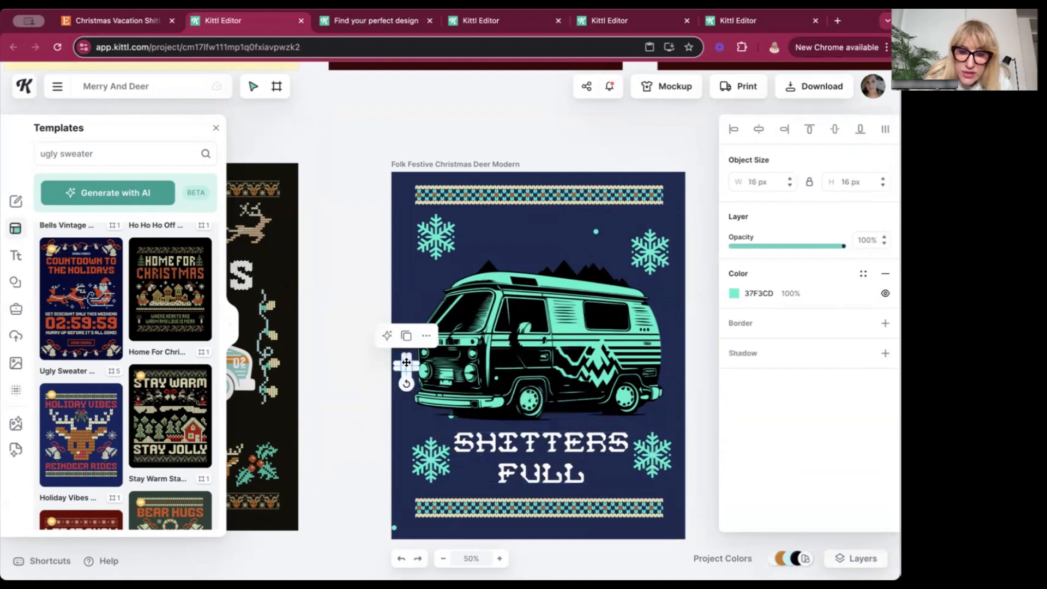
drag(407, 366, 420, 275)
click(533, 227)
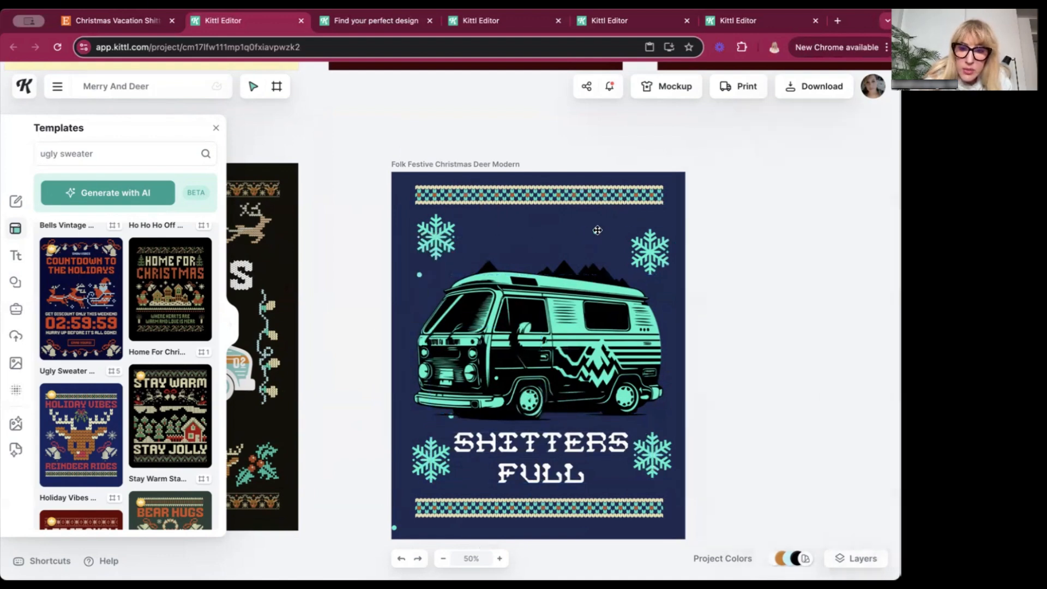
drag(596, 232, 492, 235)
click(565, 231)
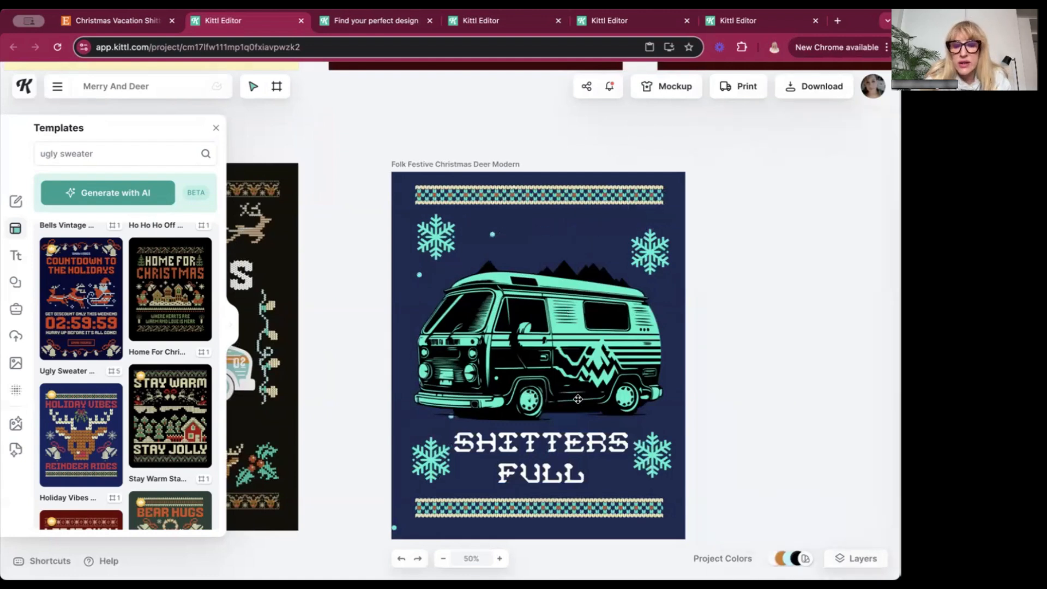
drag(449, 416, 419, 431)
Shift the camper van slightly down and left, and nudge both upper snowflakes downward on the navy artboard.
drag(565, 328, 538, 361)
click(563, 449)
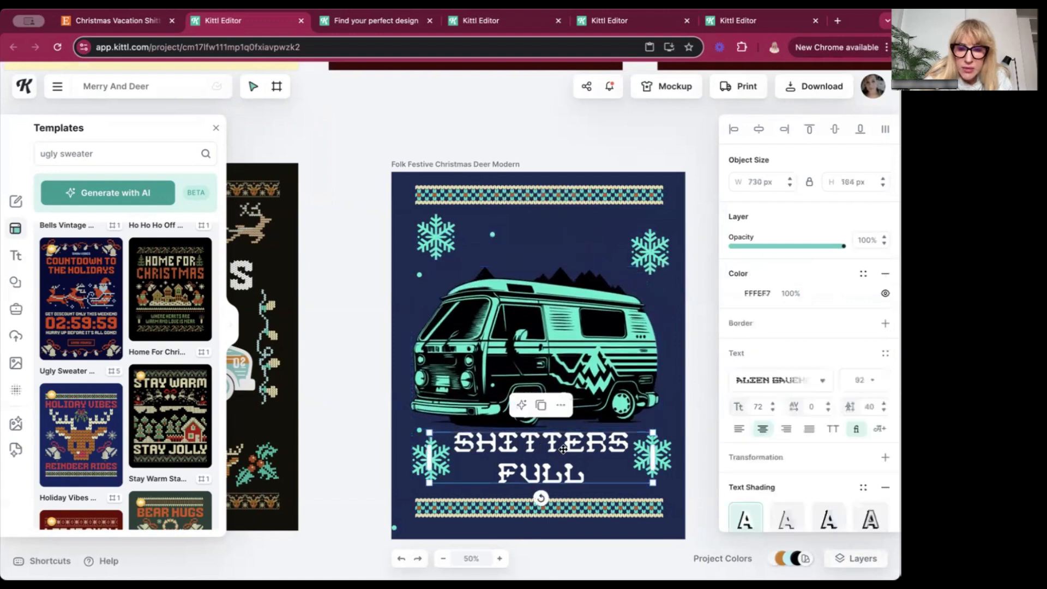
click(686, 418)
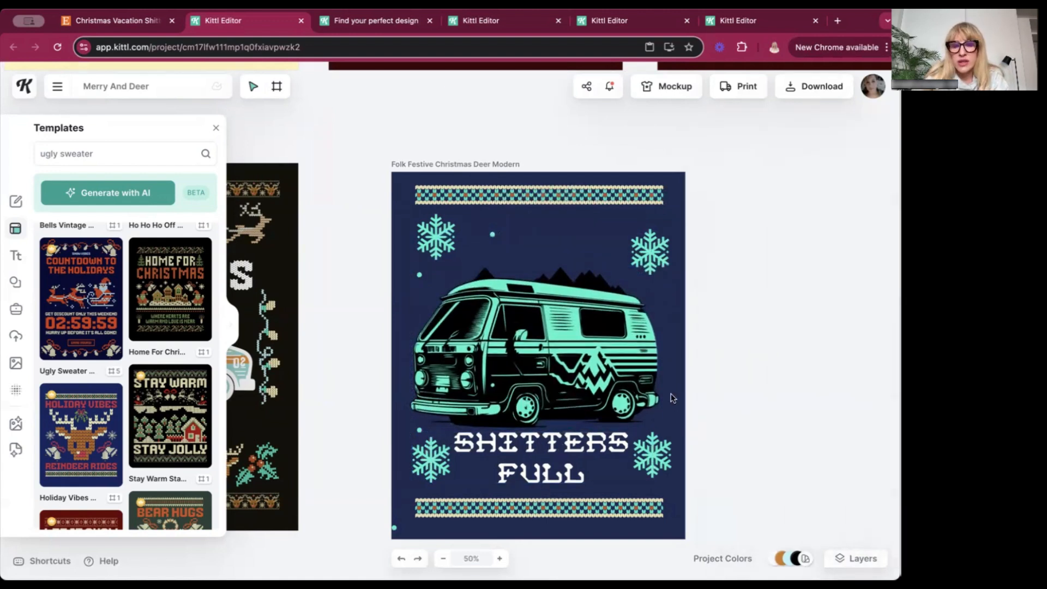
drag(447, 235, 456, 242)
drag(647, 251, 647, 258)
click(686, 359)
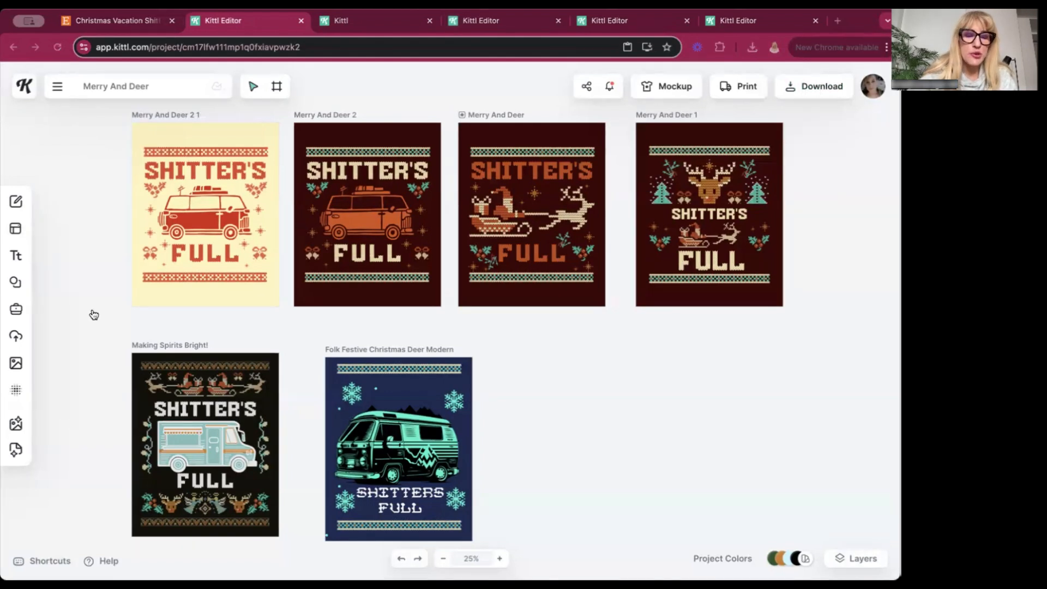
Open the download options, review the artboard list, and choose only Merry And Deer 1 for export.
click(815, 86)
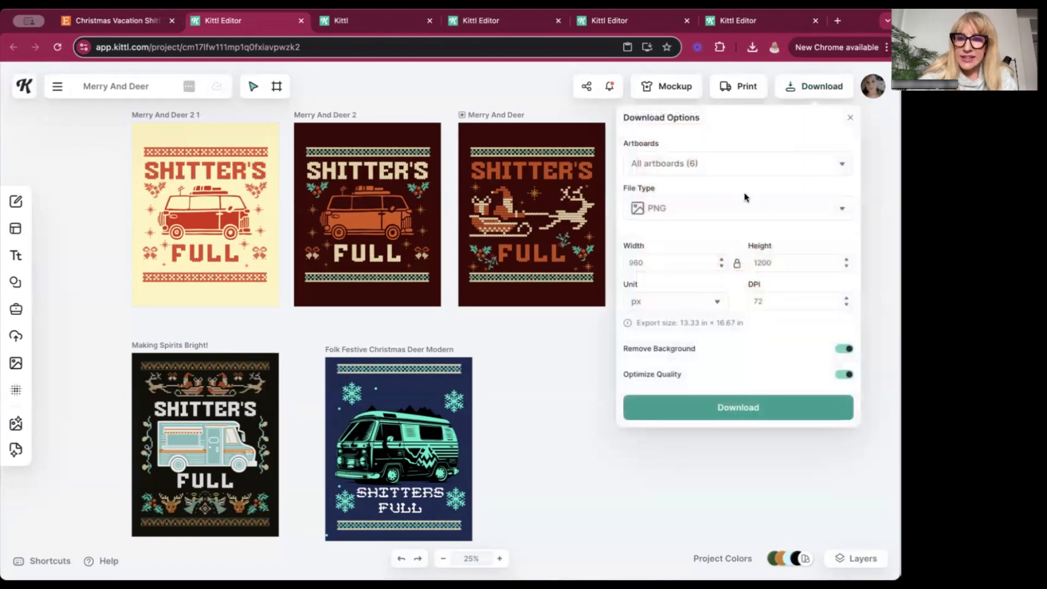
click(779, 170)
scroll(720, 294, down, 2)
scroll(722, 299, up, 2)
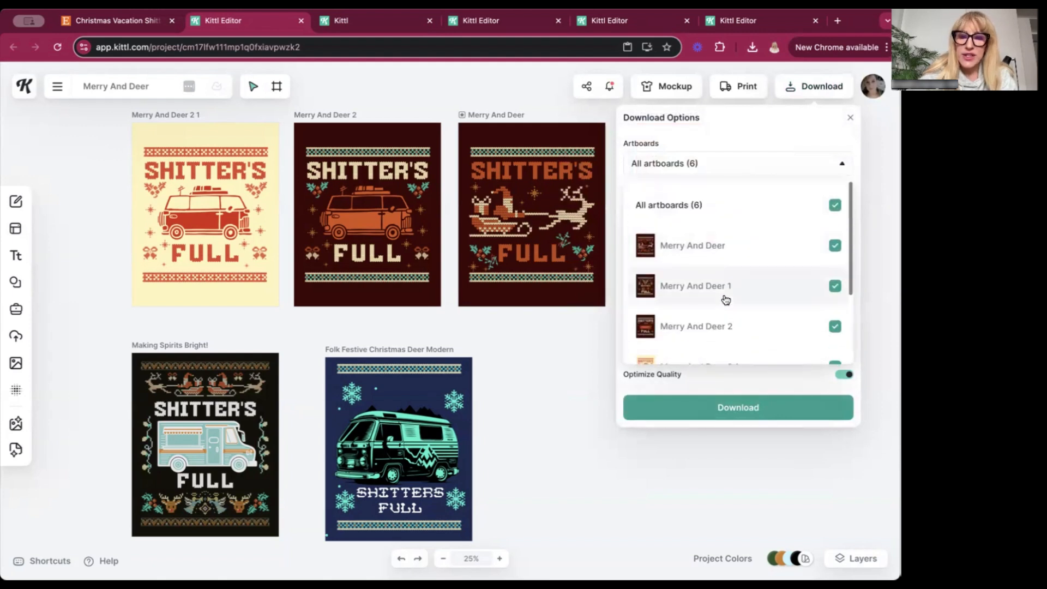
click(835, 206)
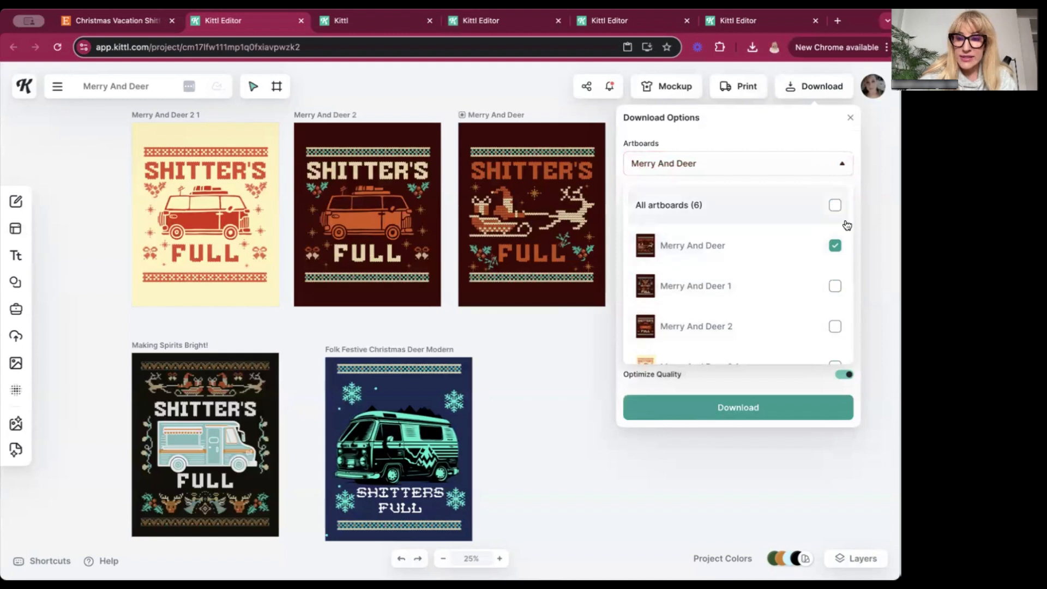
click(835, 206)
scroll(816, 269, down, 3)
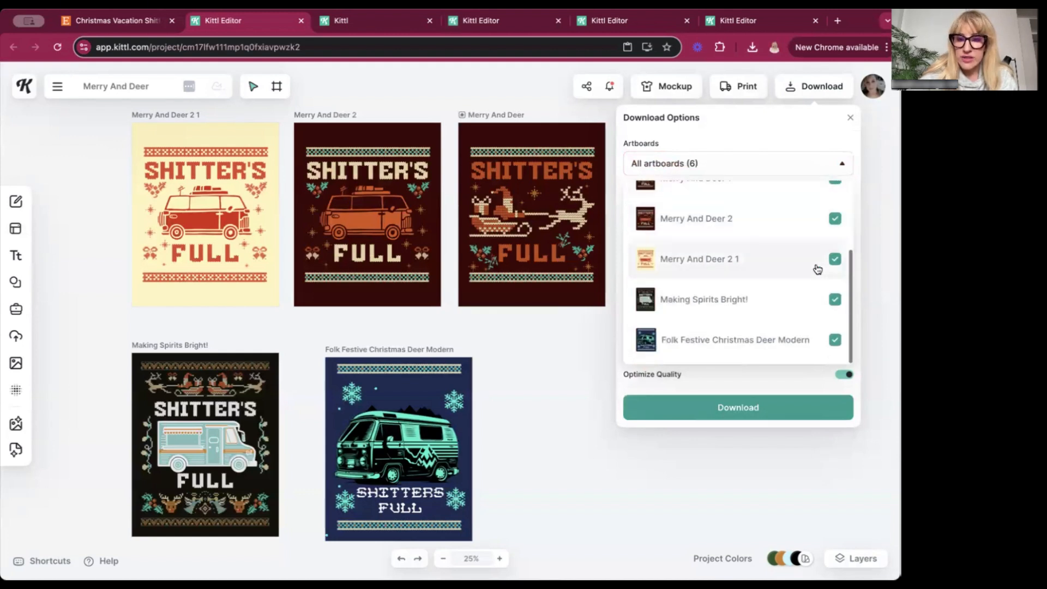
scroll(816, 268, up, 3)
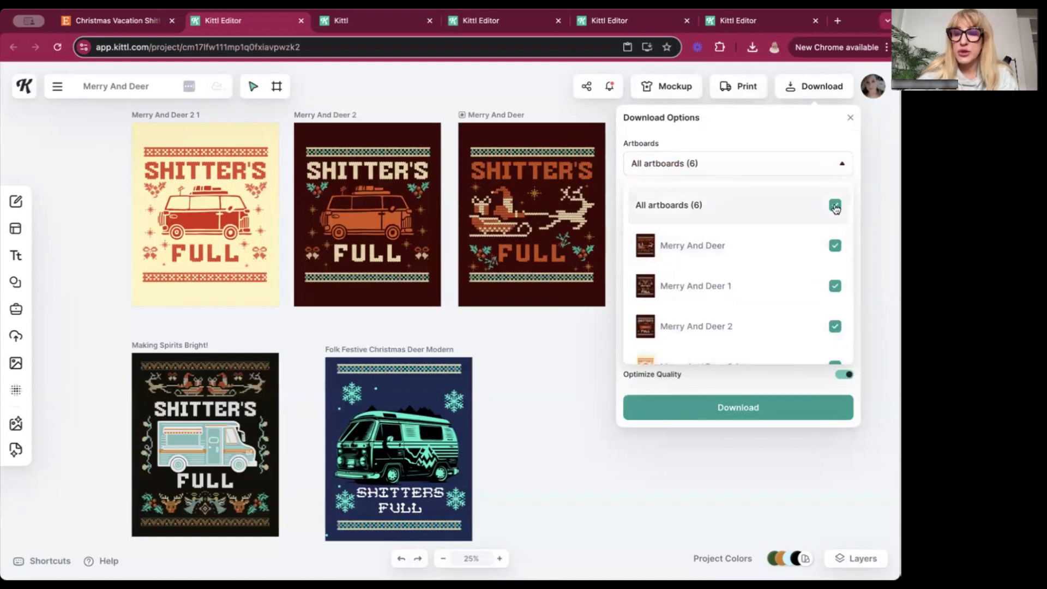
click(835, 206)
click(835, 286)
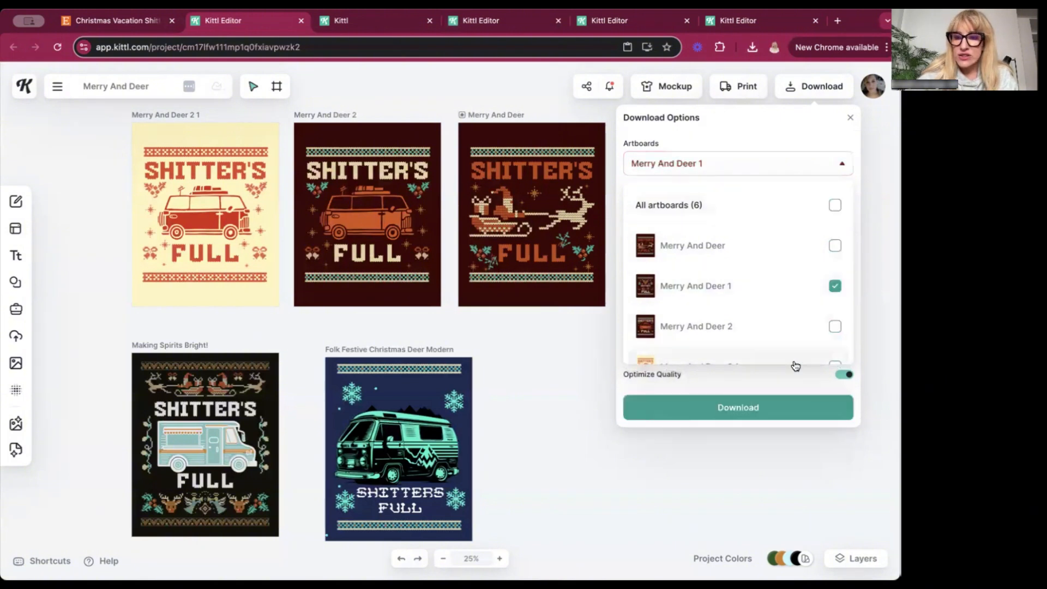
click(785, 374)
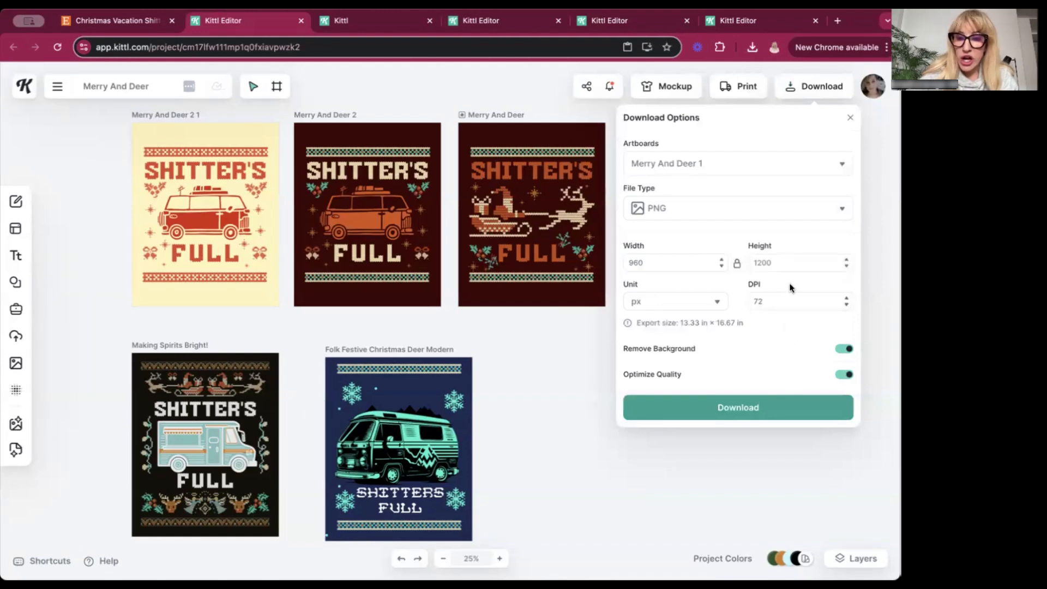
Download the Merry And Deer 1 artboard as a background-free PNG, and create a mockup from the Merry And Deer artboard.
click(753, 410)
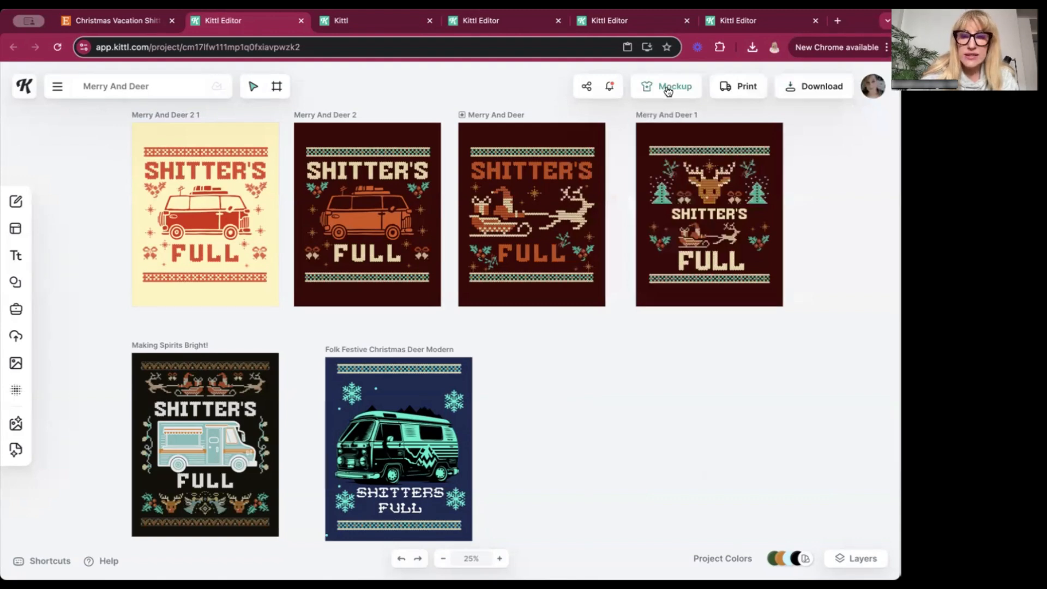
click(664, 87)
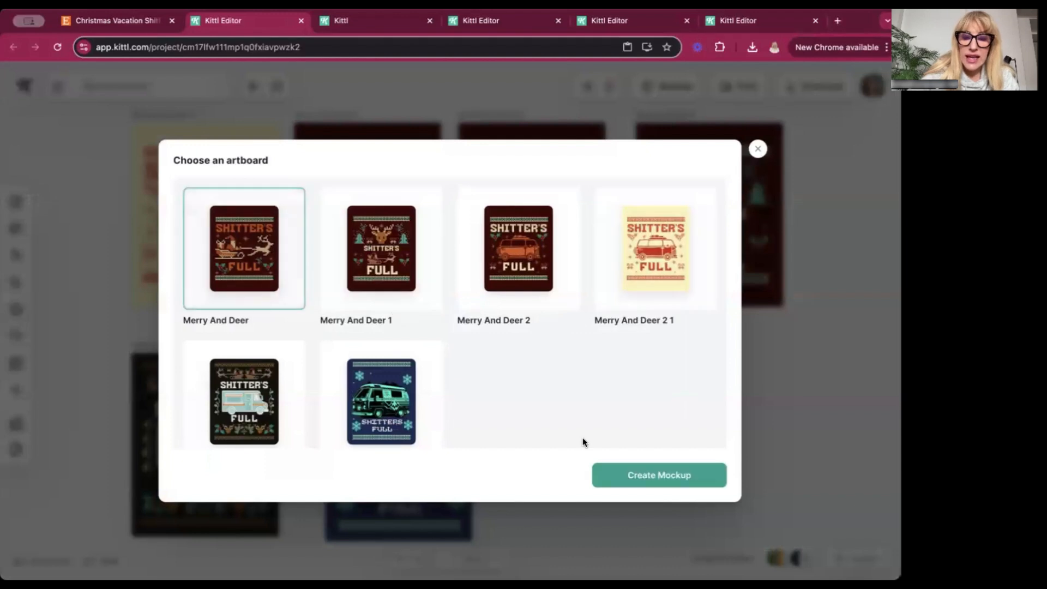
click(658, 482)
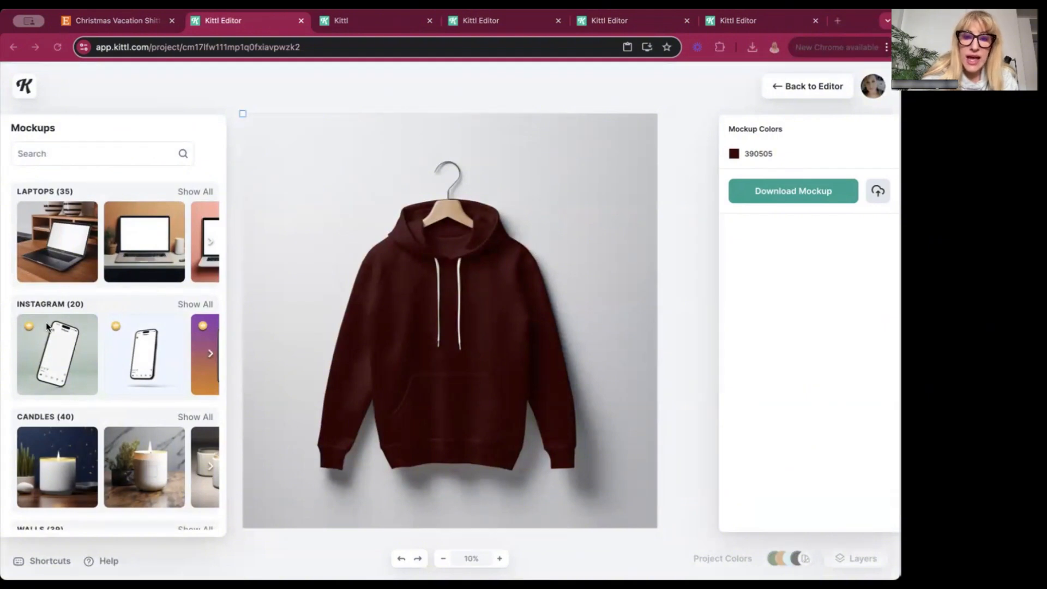
Place the design on the hoodie mockup of the man standing in a street, and show all Hoodies and Sweaters mockups.
scroll(145, 423, down, 12)
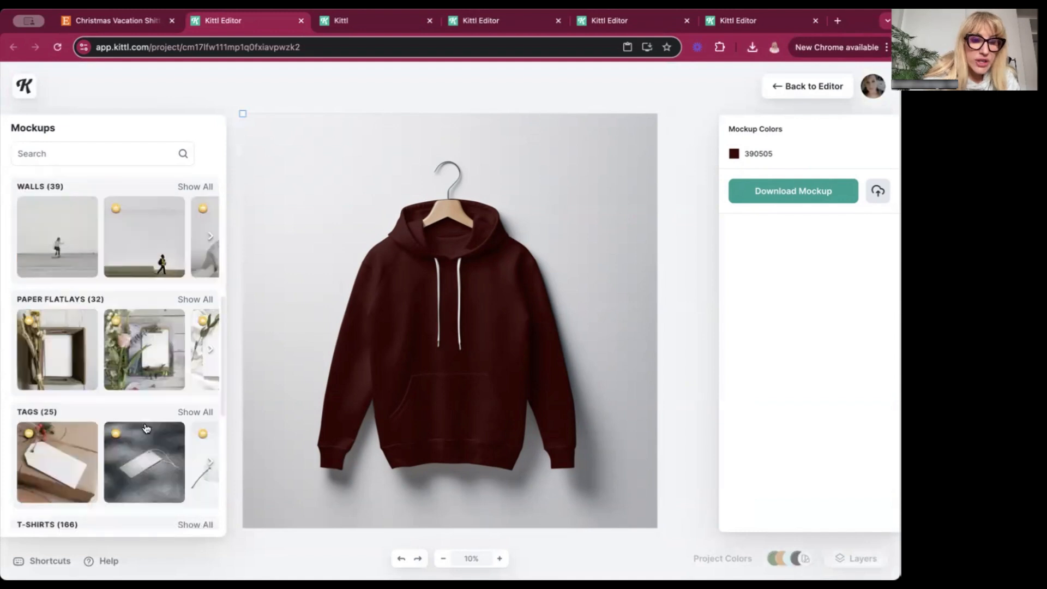
click(70, 386)
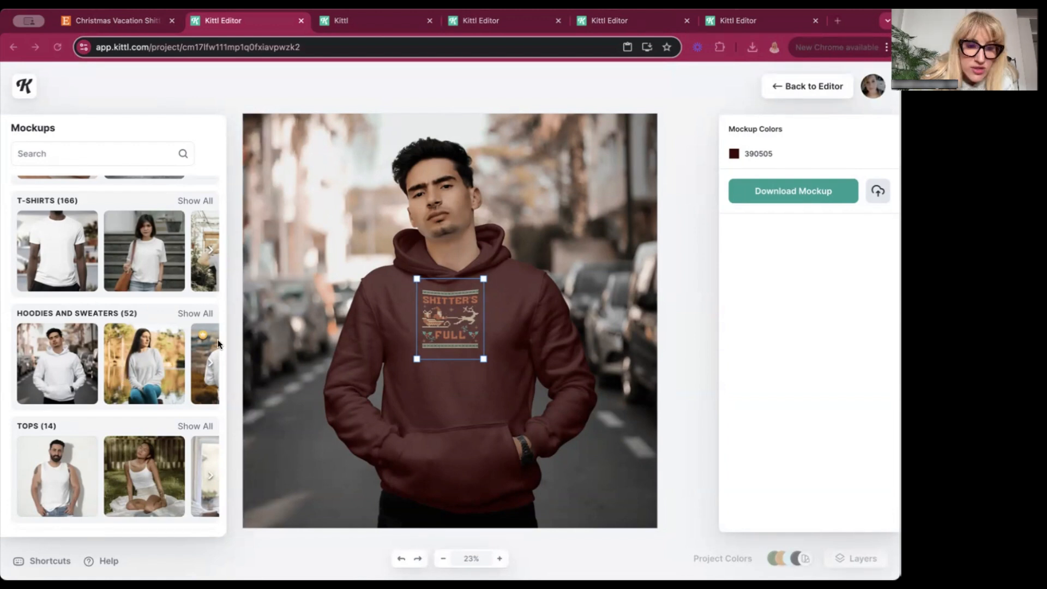
click(201, 313)
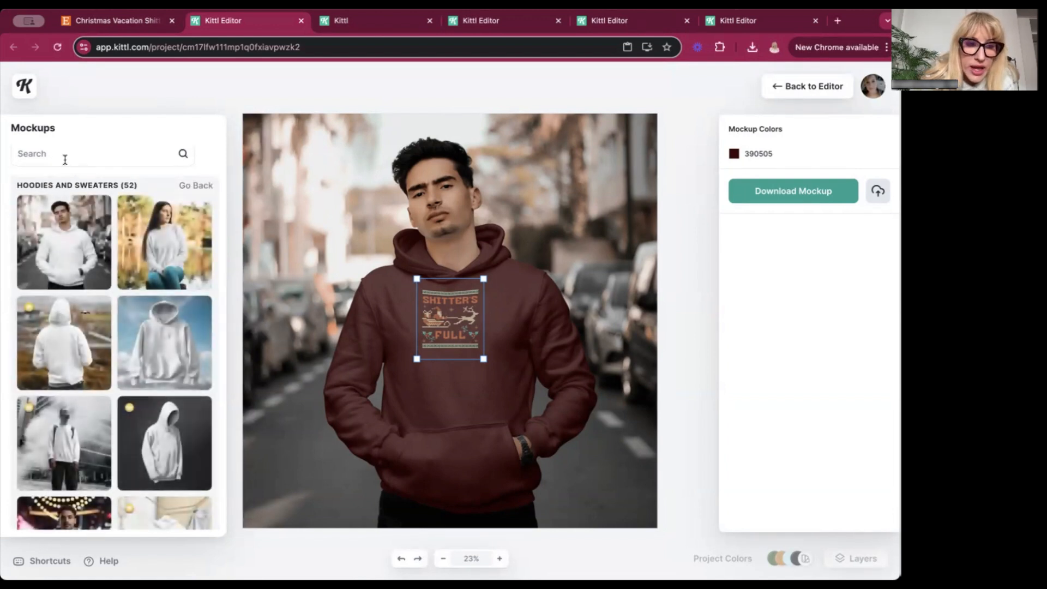
Try the design on the hoodie hanging beside jeans and on the hooded man wearing a backpack.
scroll(159, 480, down, 2)
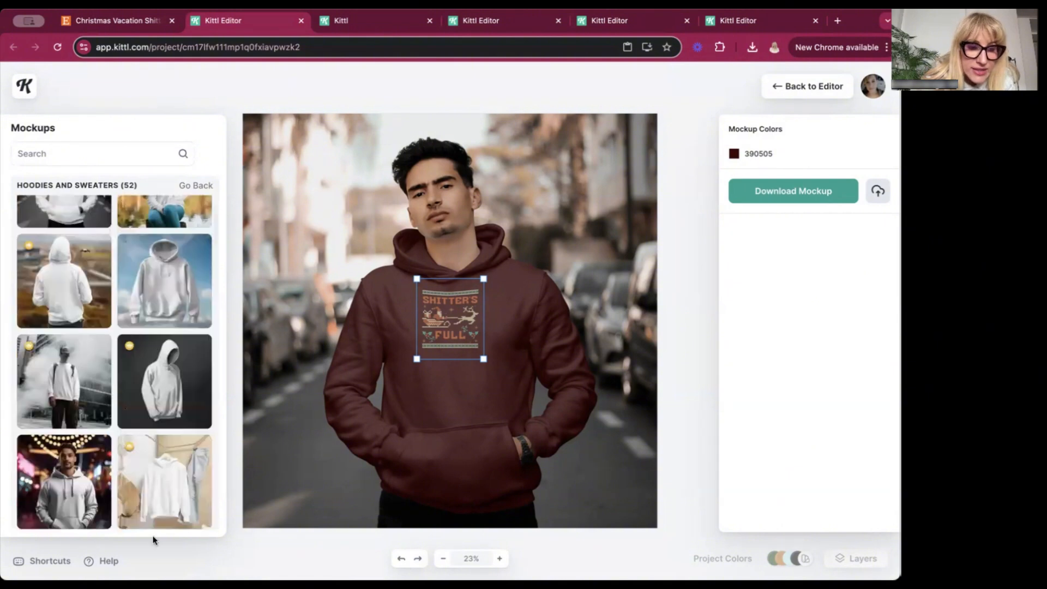
click(167, 470)
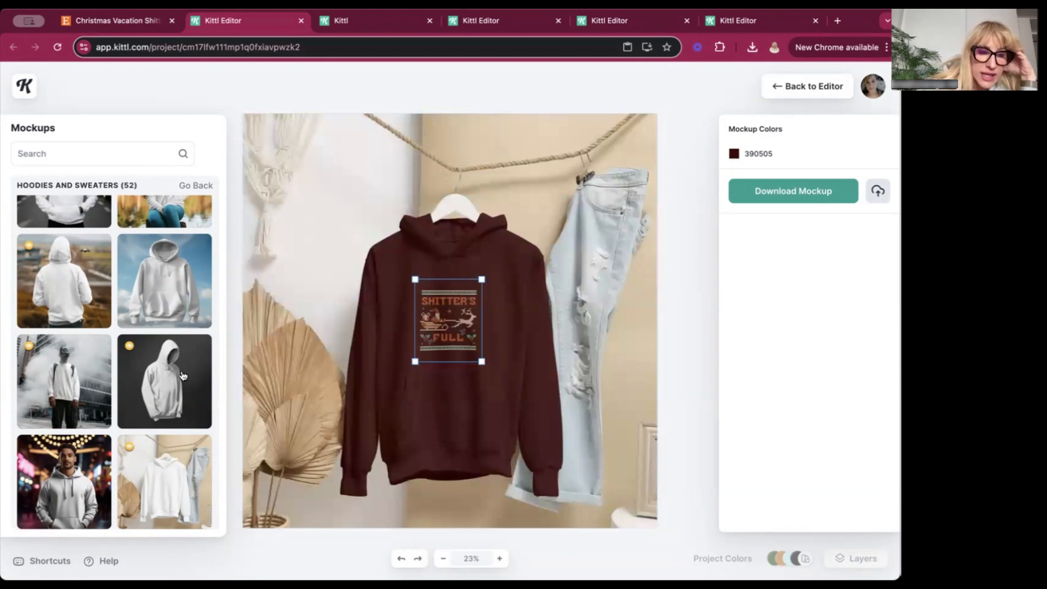
scroll(166, 464, down, 5)
scroll(175, 464, down, 2)
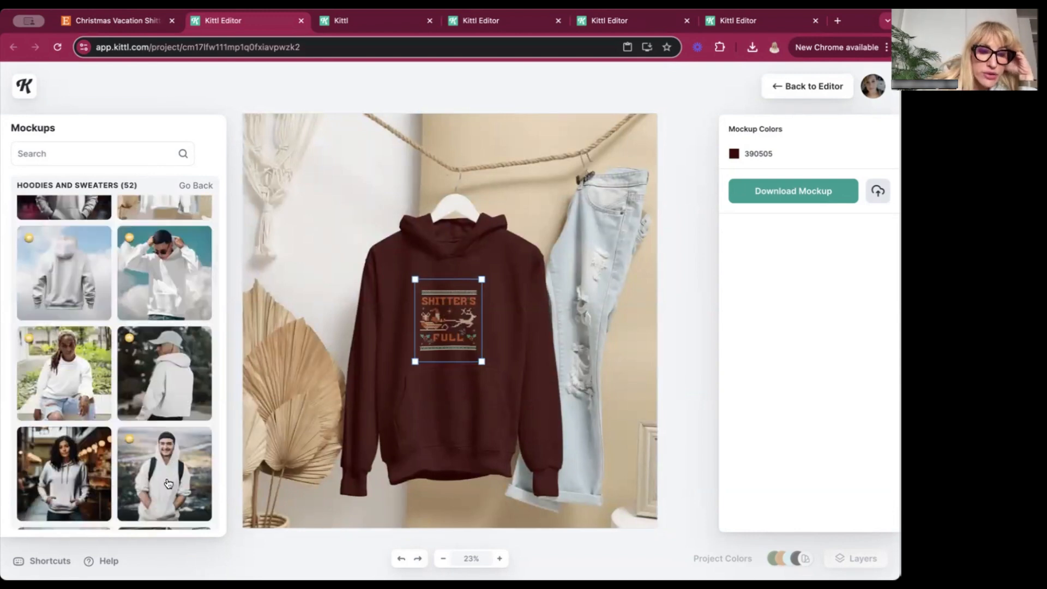
click(168, 483)
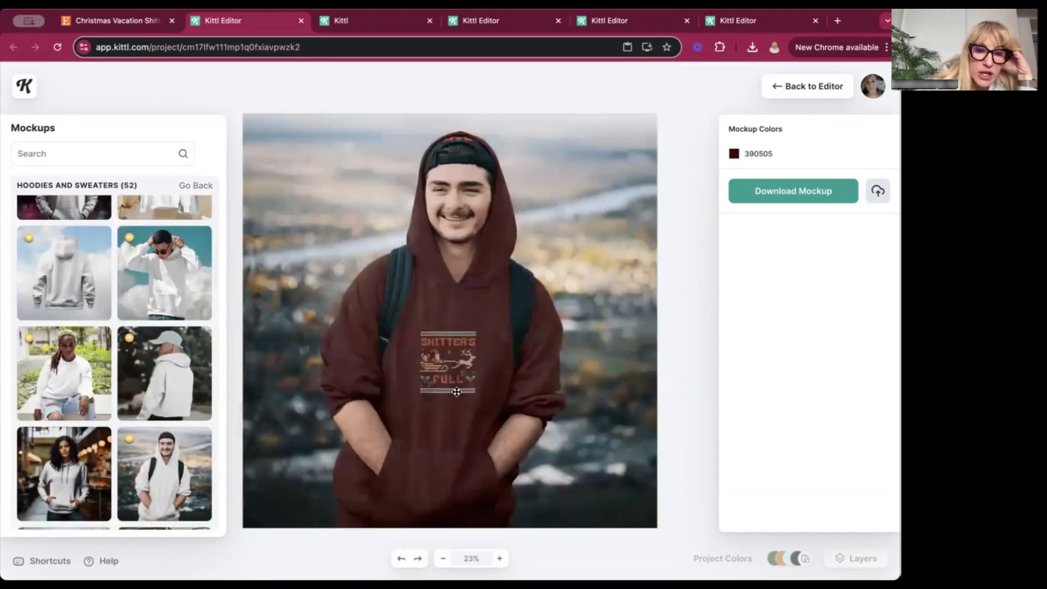
Switch the mockup to the empty hoodie against a blue sky over a grey floor.
scroll(167, 443, down, 5)
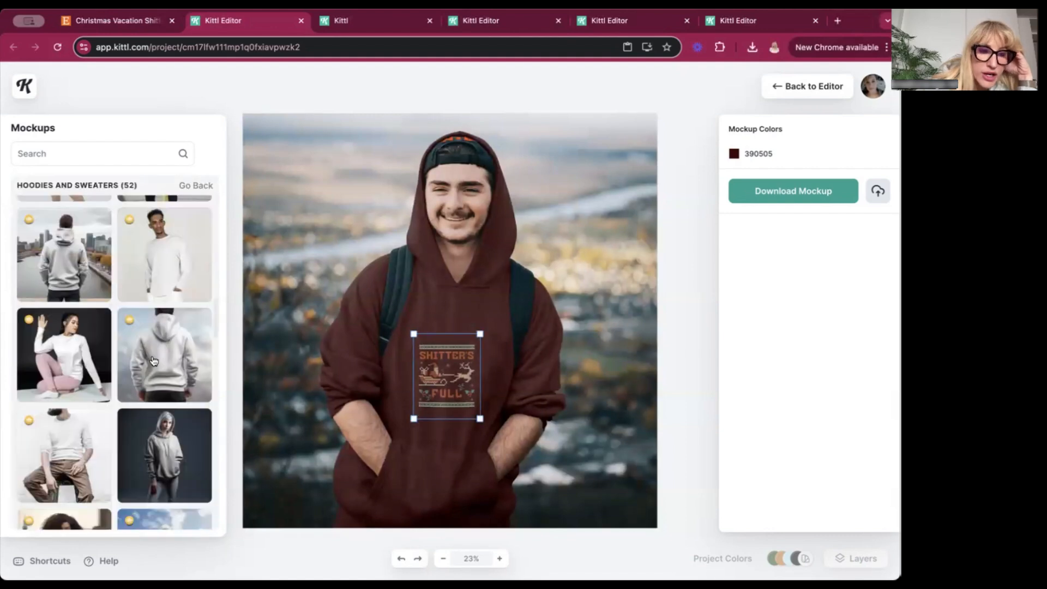
scroll(167, 443, down, 5)
scroll(172, 497, down, 4)
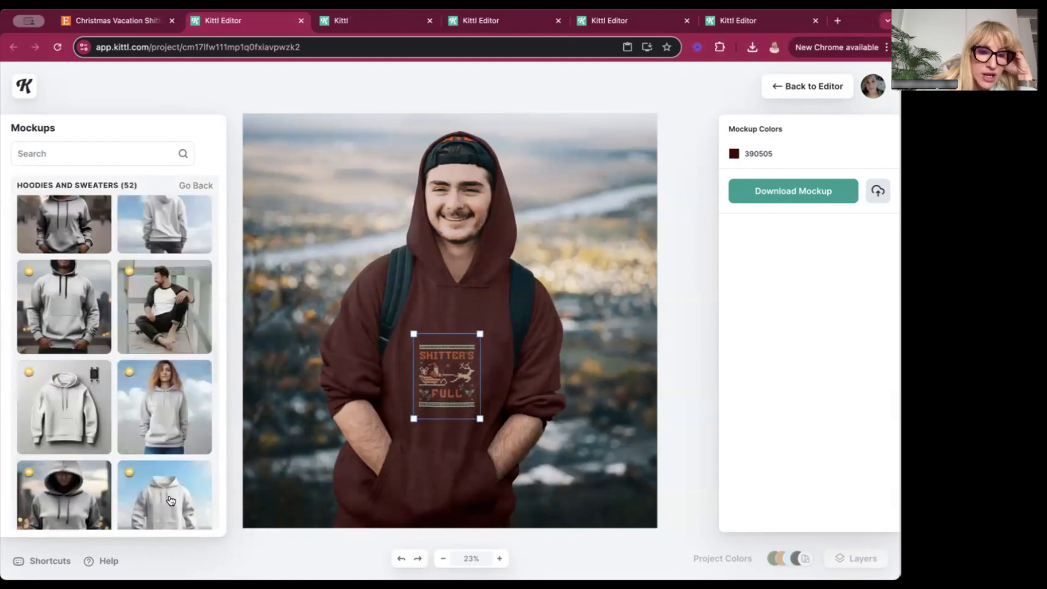
scroll(167, 513, down, 1)
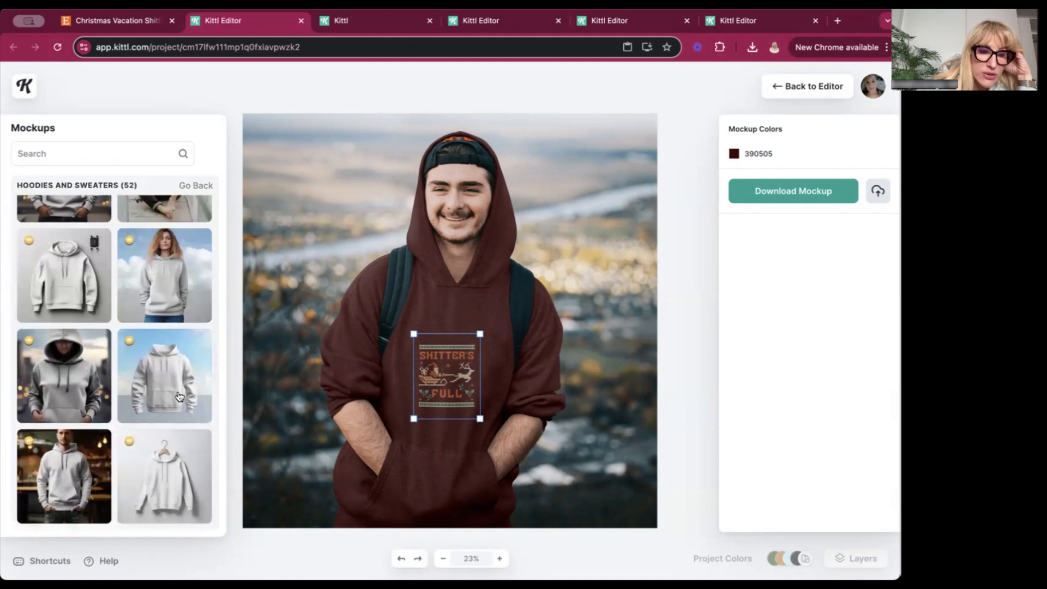
click(179, 397)
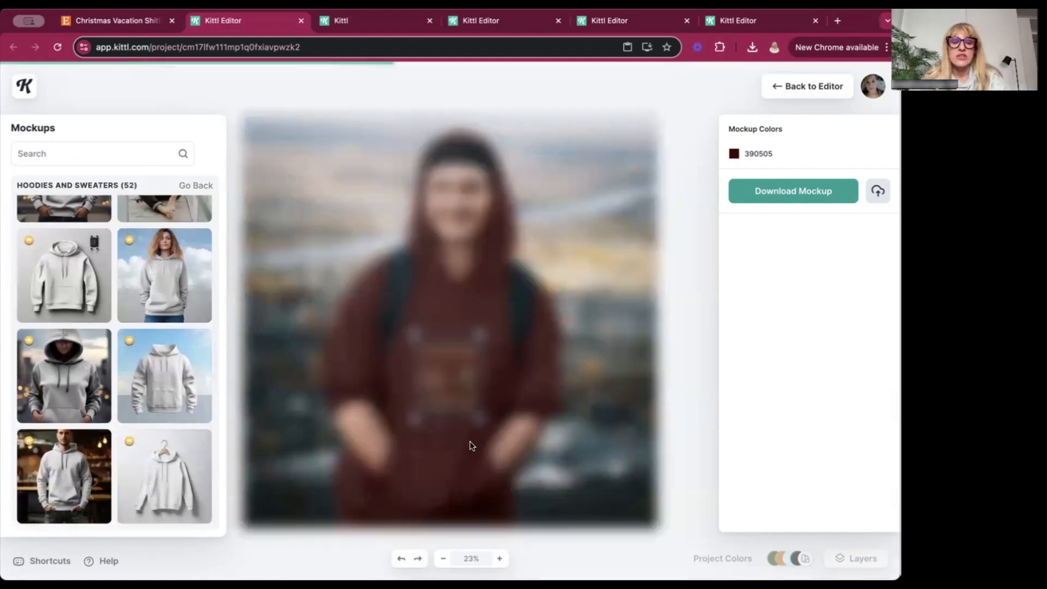
Enlarge the Shitter's Full artwork to span most of the hoodie's chest, and position it over the drawstrings.
drag(458, 331, 460, 311)
drag(419, 344, 380, 391)
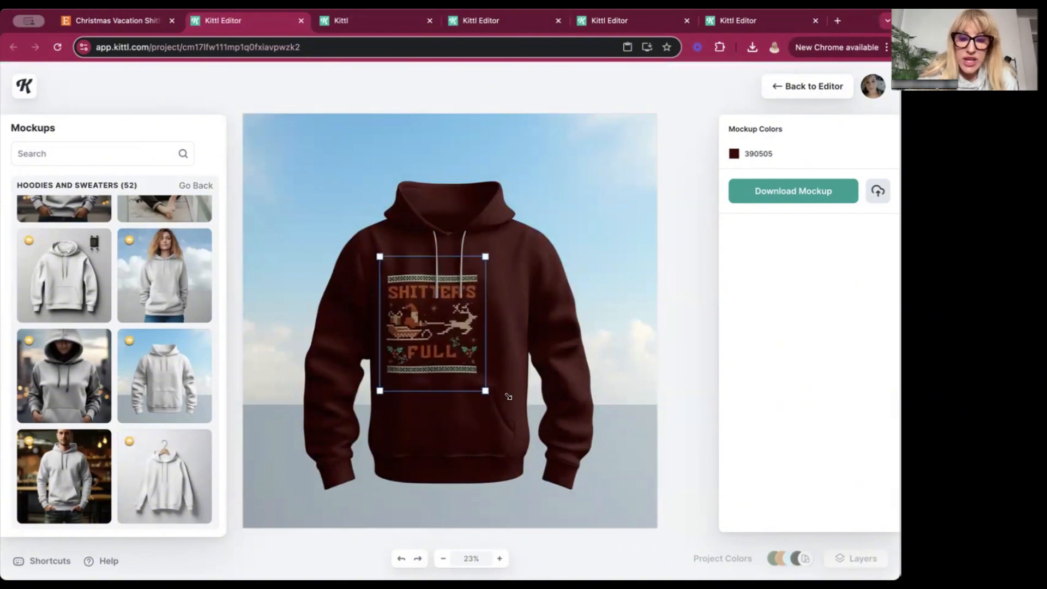
drag(485, 390, 516, 397)
drag(465, 357, 469, 328)
click(388, 402)
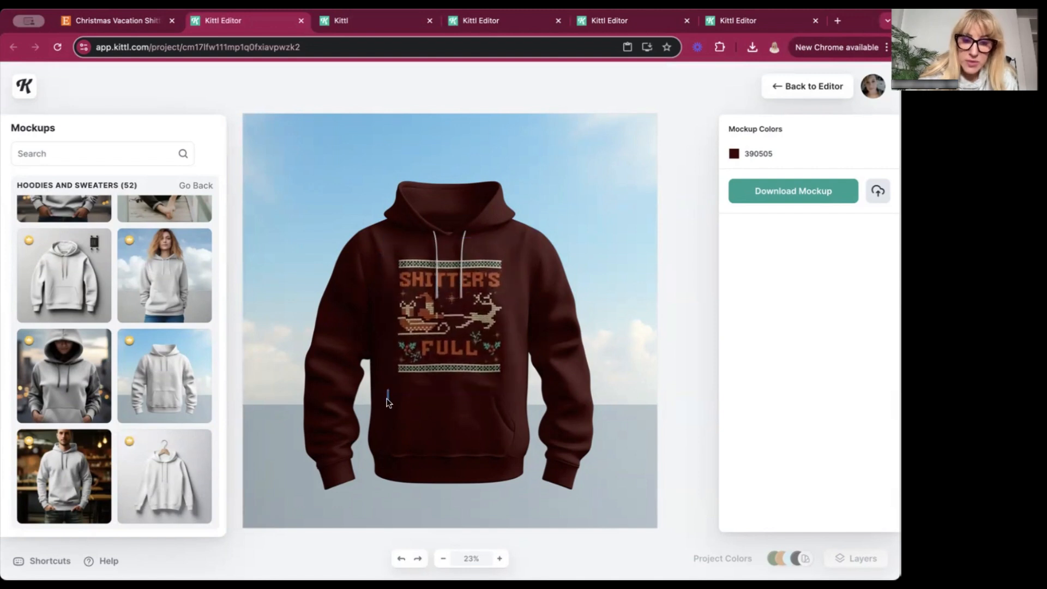
Enlarge the hoodie artwork slightly further toward the pocket and nudge it sideways to center it.
click(480, 364)
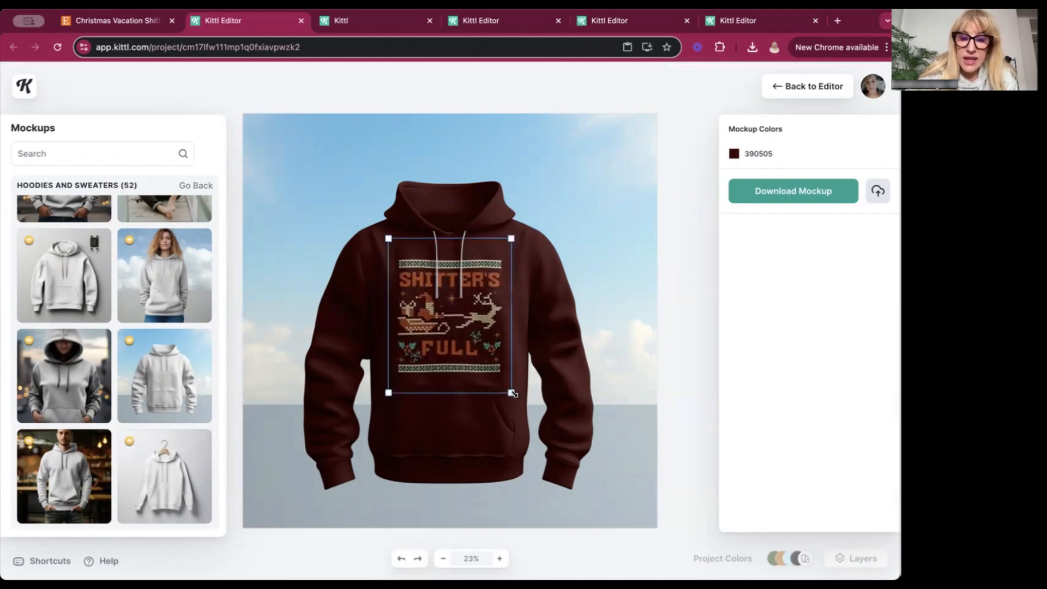
drag(513, 394, 521, 406)
drag(470, 379, 465, 379)
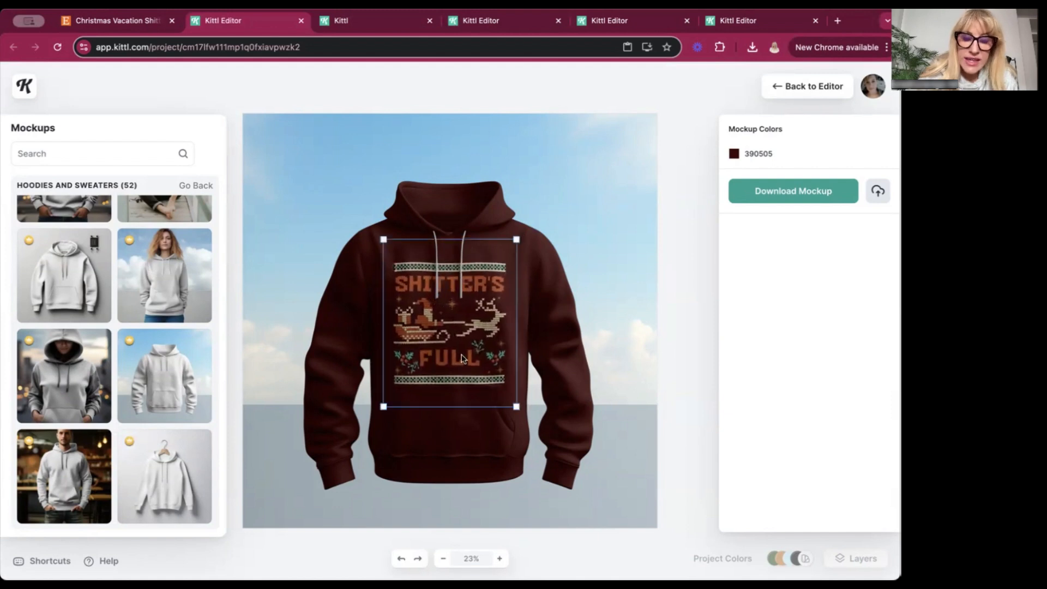
click(463, 356)
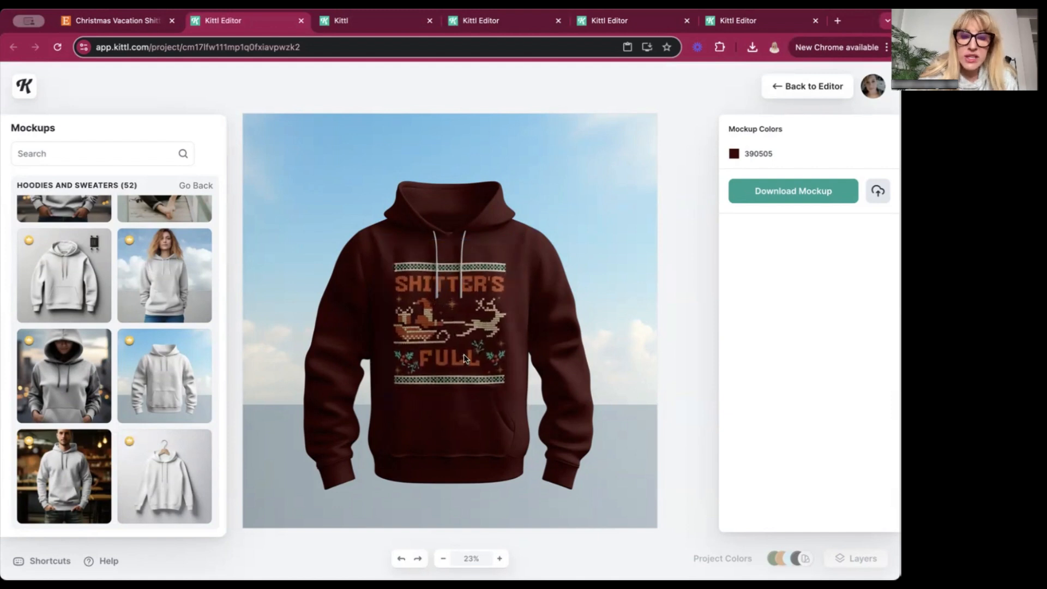
Shrink the hoodie artwork slightly and move it up to sit centered on the chest above the pocket.
click(507, 290)
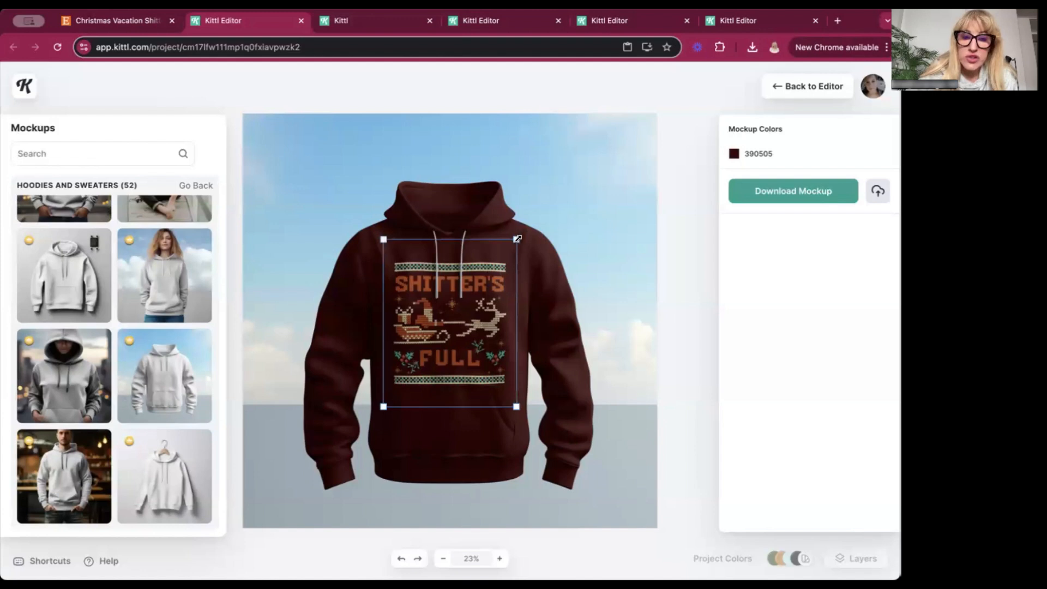
drag(517, 239, 502, 258)
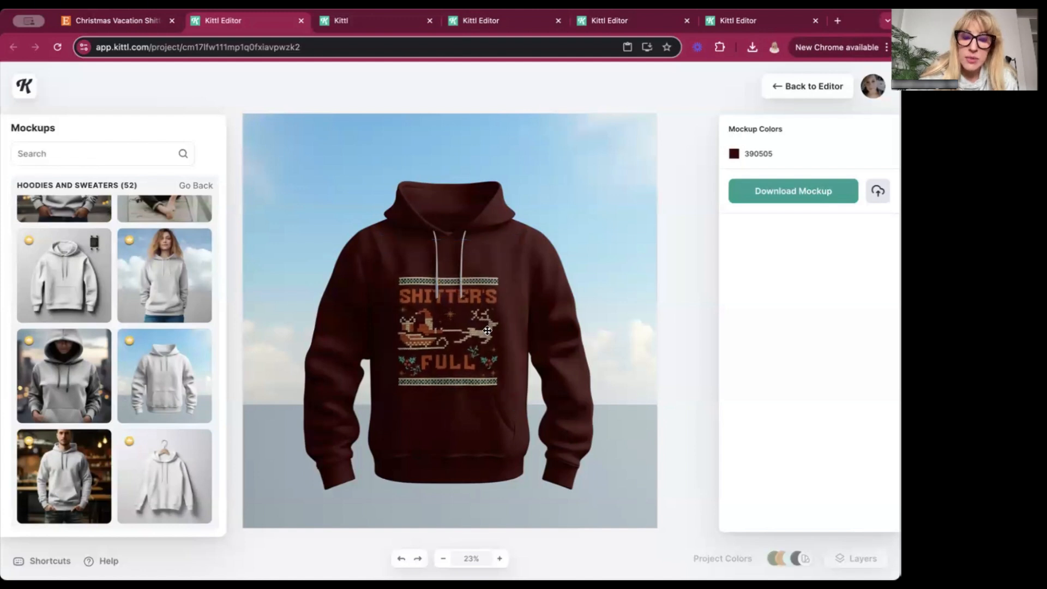
drag(478, 332, 487, 317)
click(677, 279)
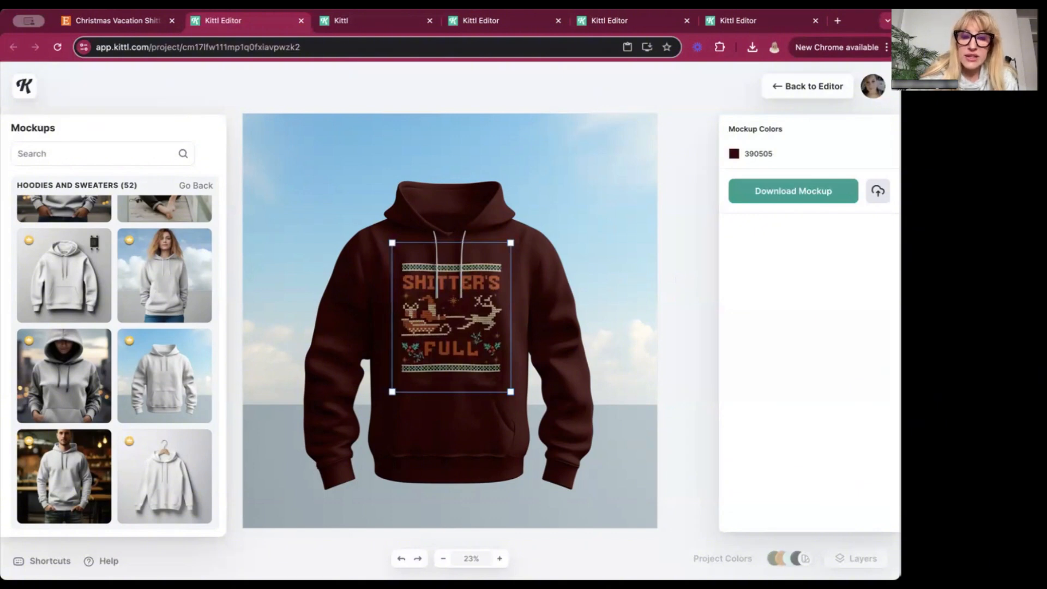
Look through the remaining hoodie and sweater mockups, and return to the design editor.
scroll(172, 492, down, 2)
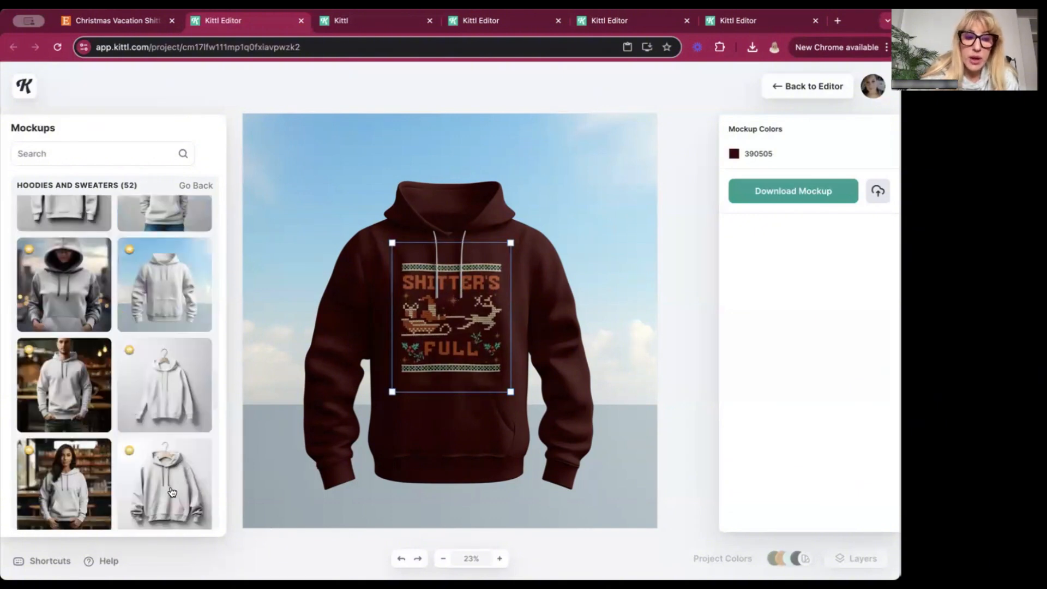
scroll(171, 492, down, 8)
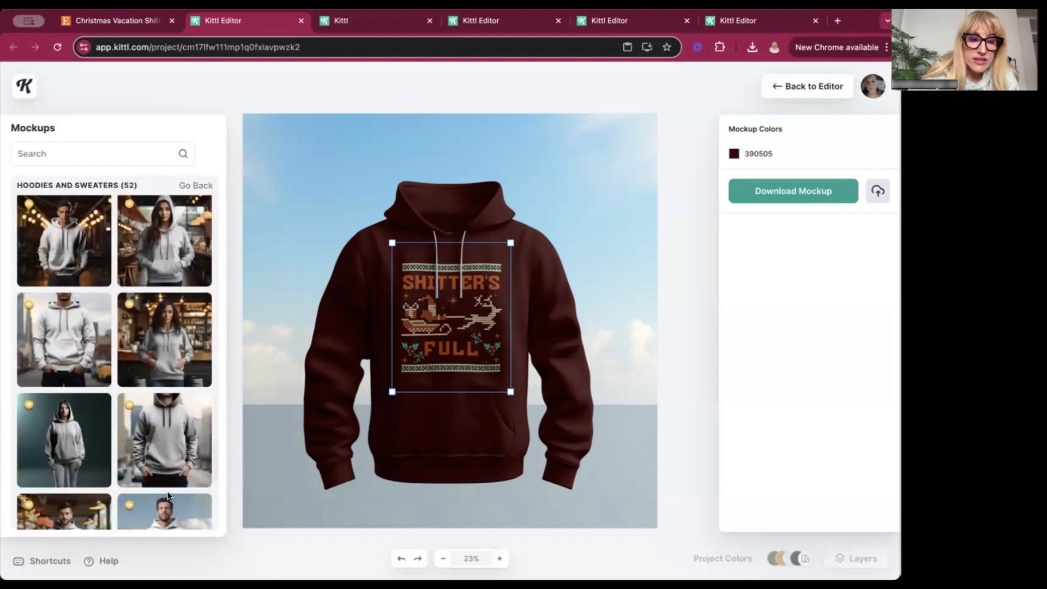
scroll(191, 466, down, 8)
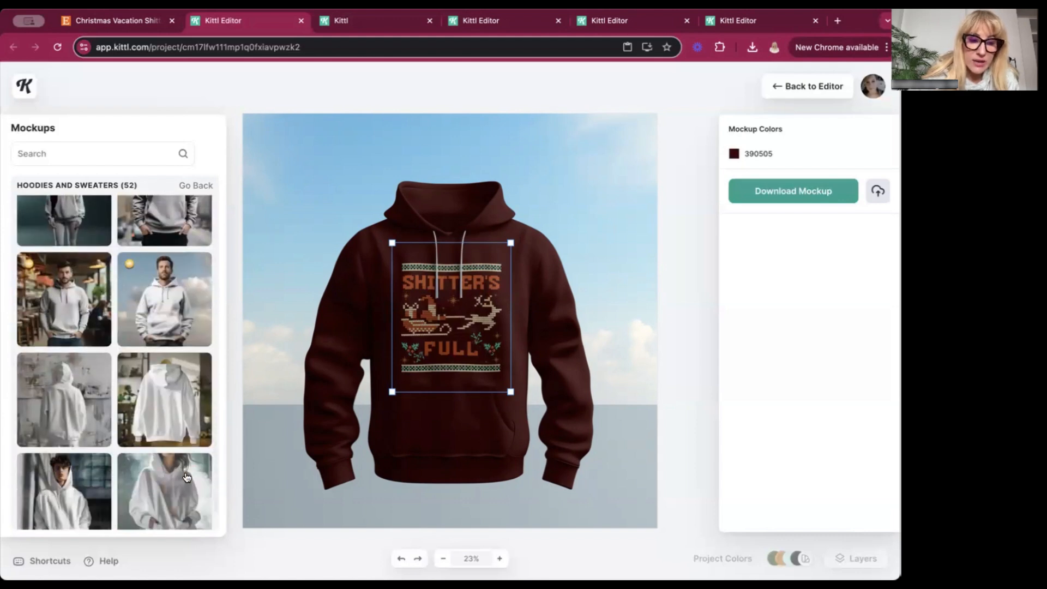
scroll(172, 491, down, 10)
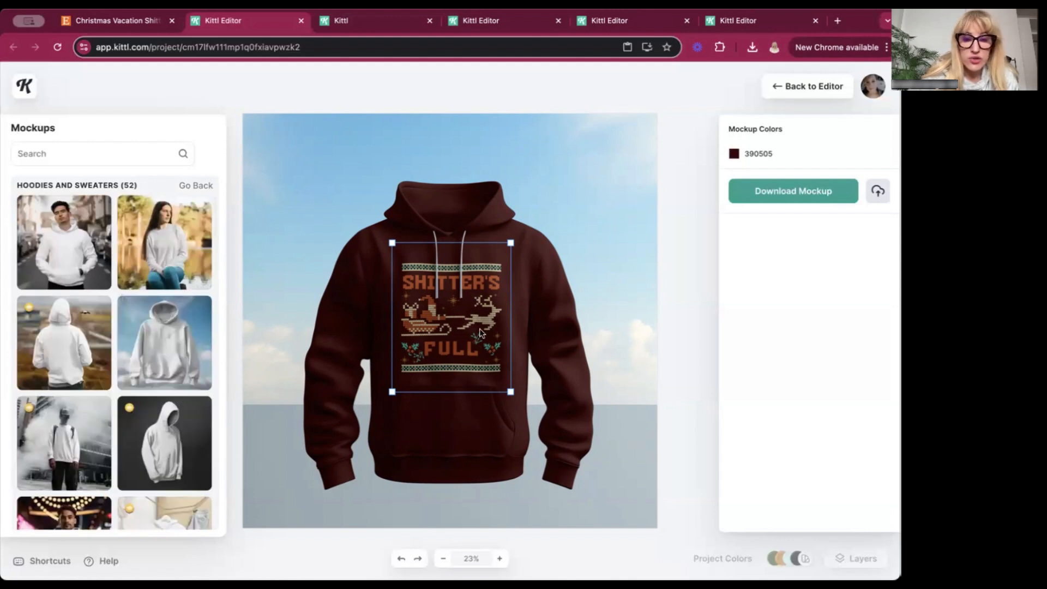
click(62, 104)
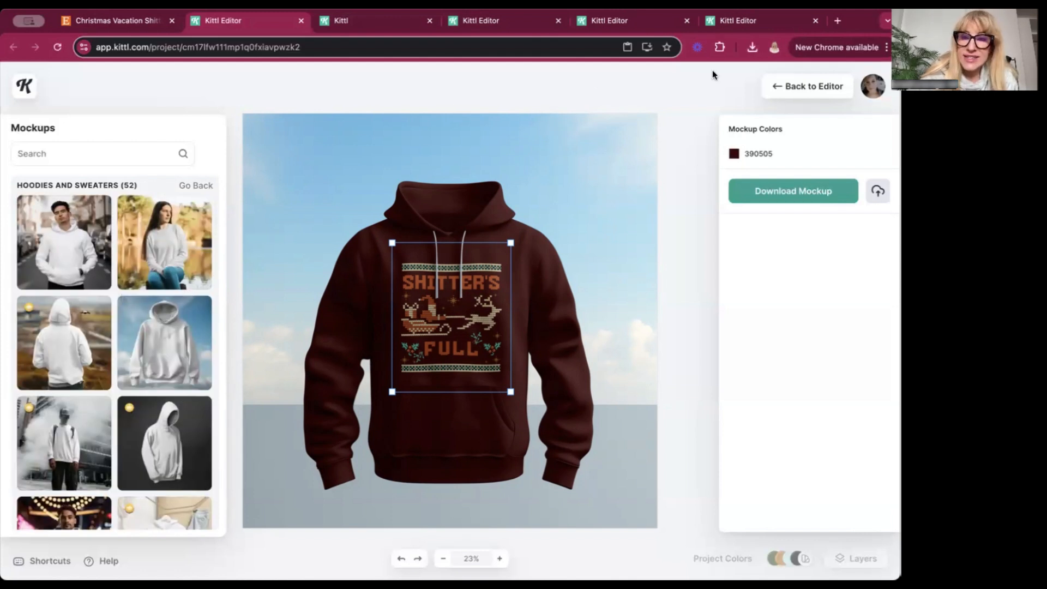
click(769, 89)
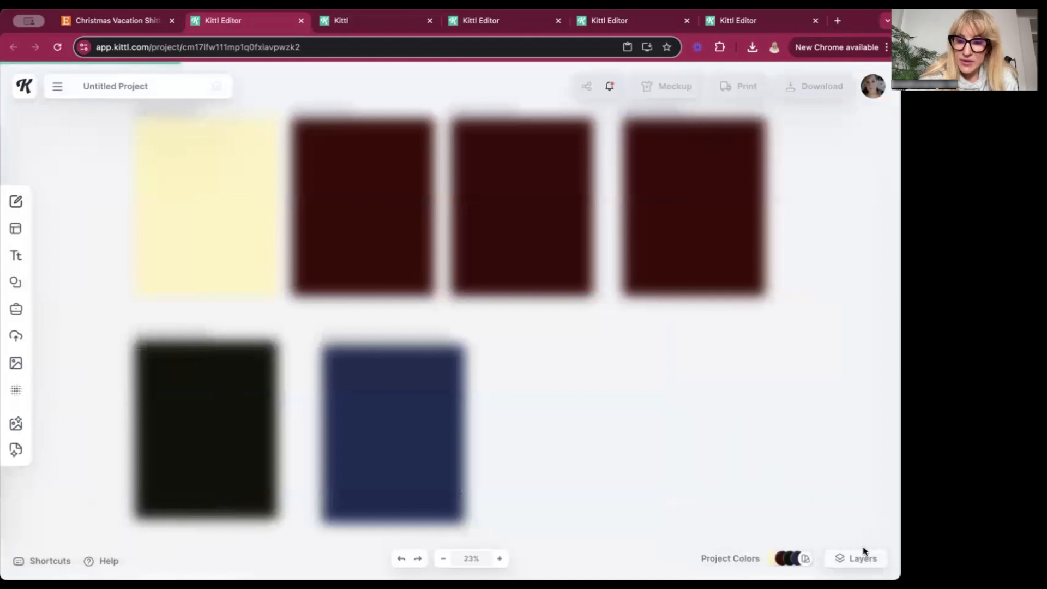